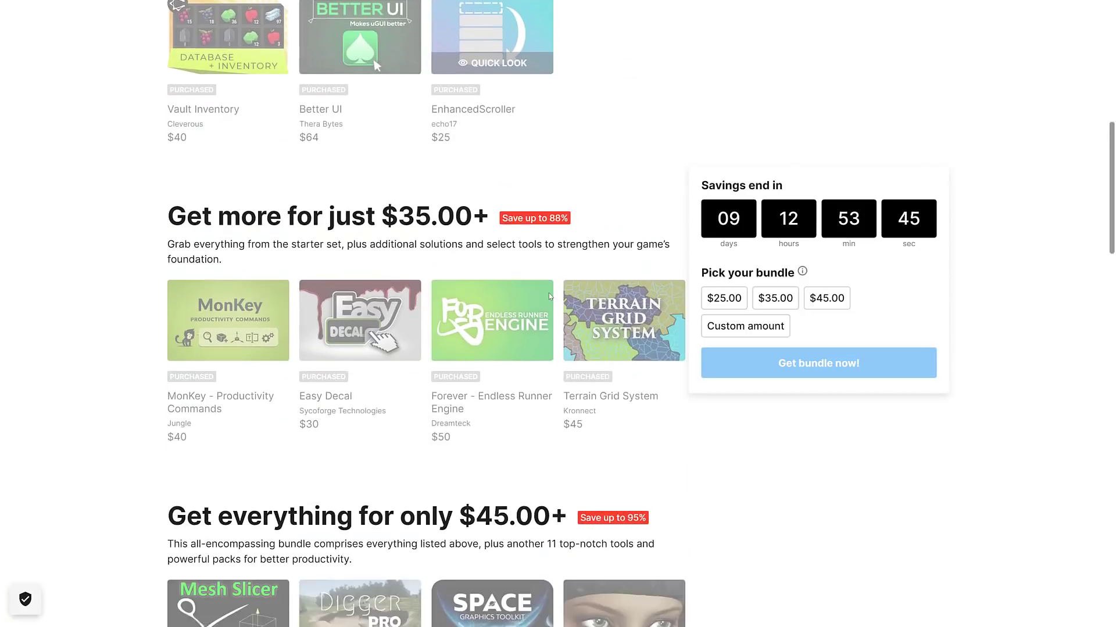
Browse the assets included in the $35 and $45 tiers of the bundle sale.
scroll(549, 296, down, 2)
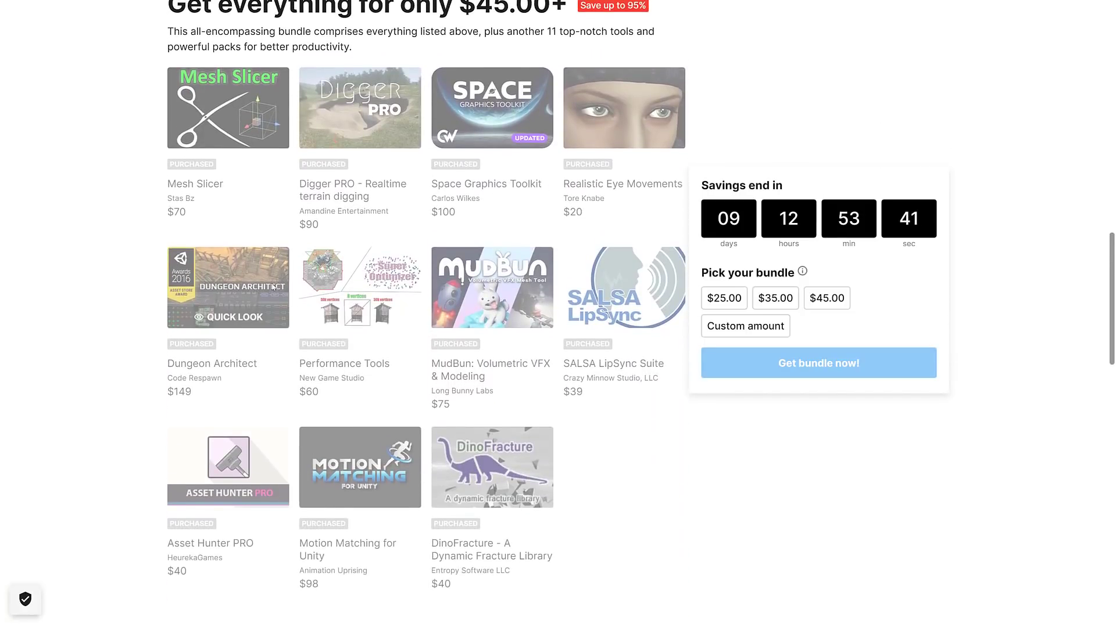
scroll(538, 388, up, 1)
scroll(539, 387, up, 8)
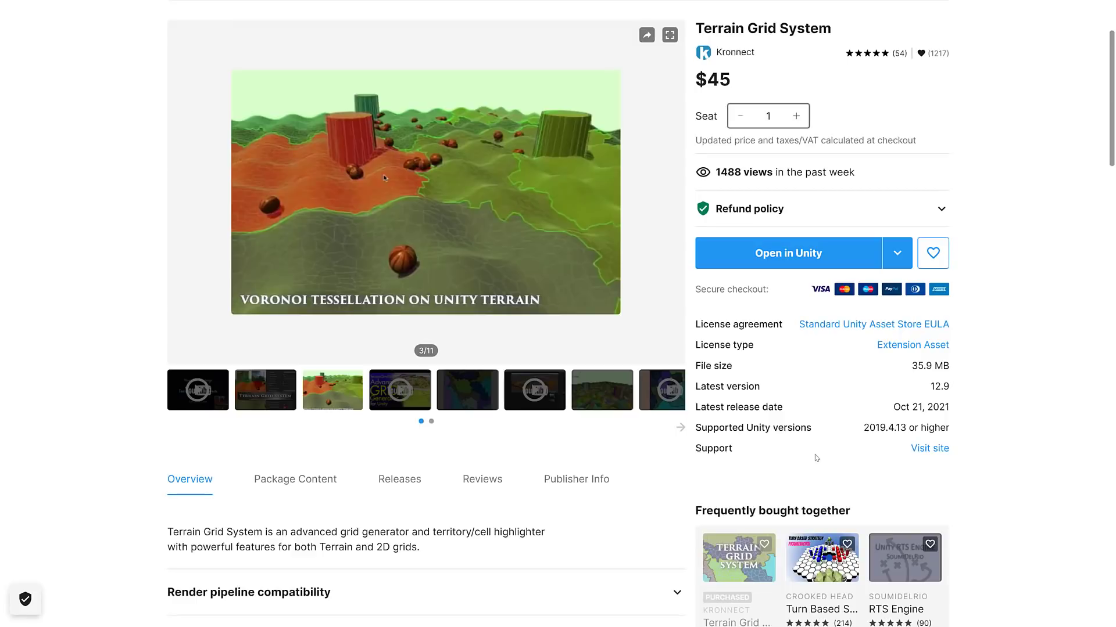
Browse the Terrain Grid System asset page and advance its preview gallery to the fifth image.
scroll(737, 343, up, 4)
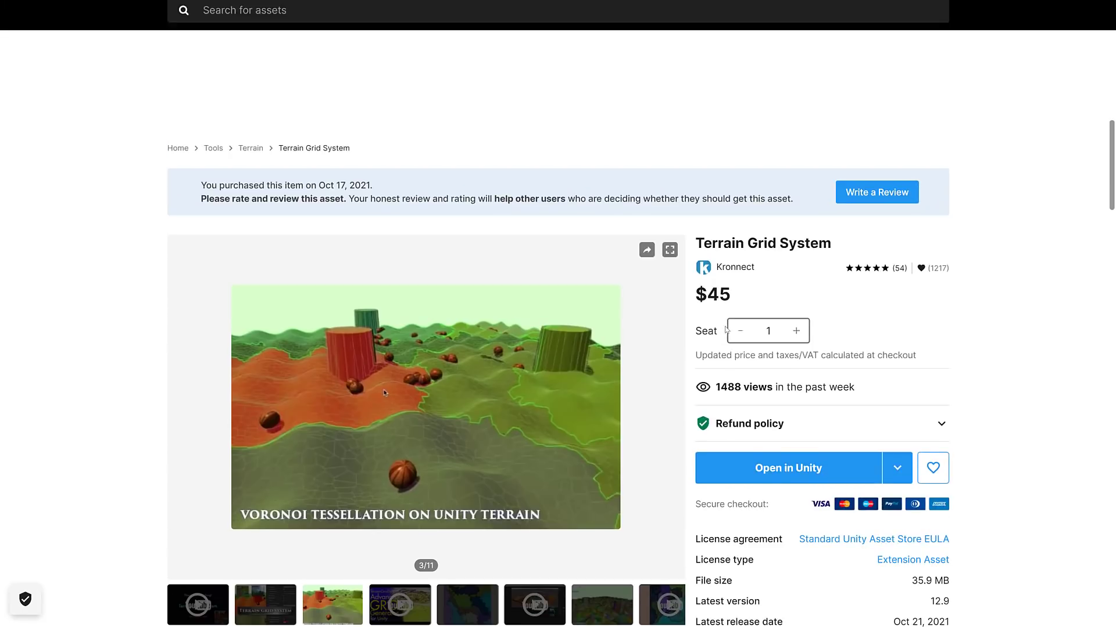
scroll(670, 290, down, 1)
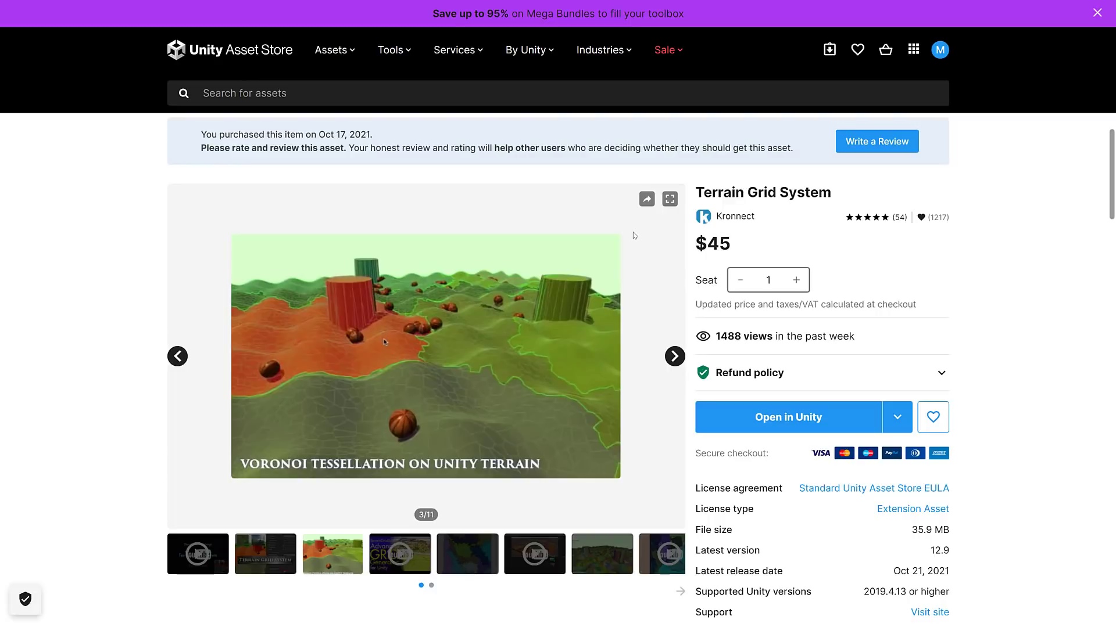
click(669, 356)
click(670, 355)
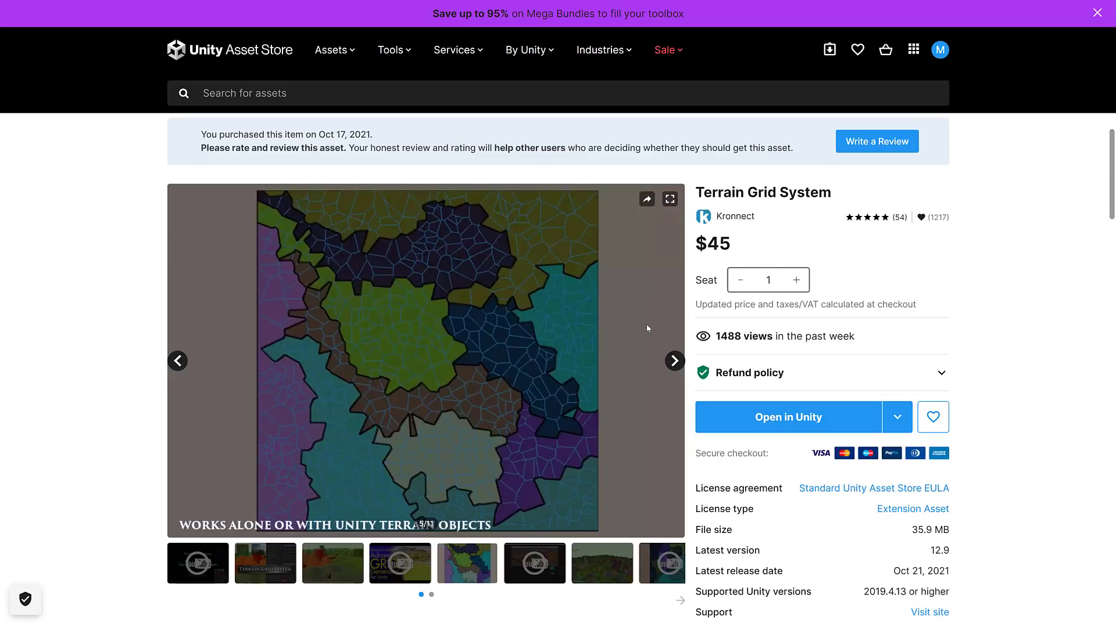
Switch to Unity and examine the citadel scene's hexagonal terrain grid and its object hierarchy, collapsing the Palace and Walls groups.
key(alt+Tab)
key(alt+Tab)
key(alt+Tab)
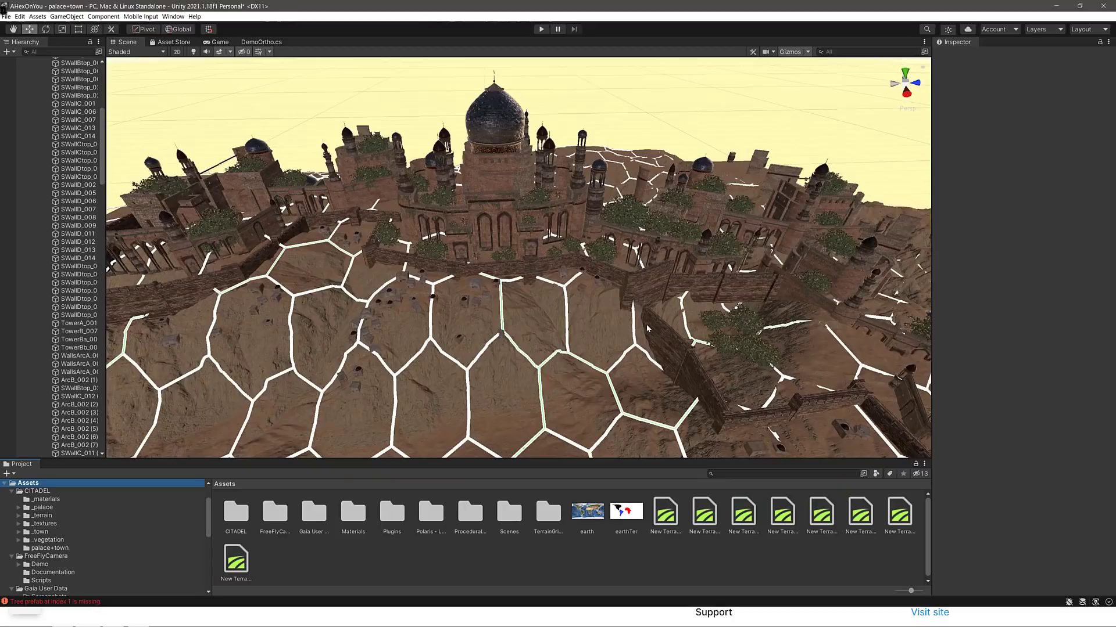
right_drag(481, 353, 539, 205)
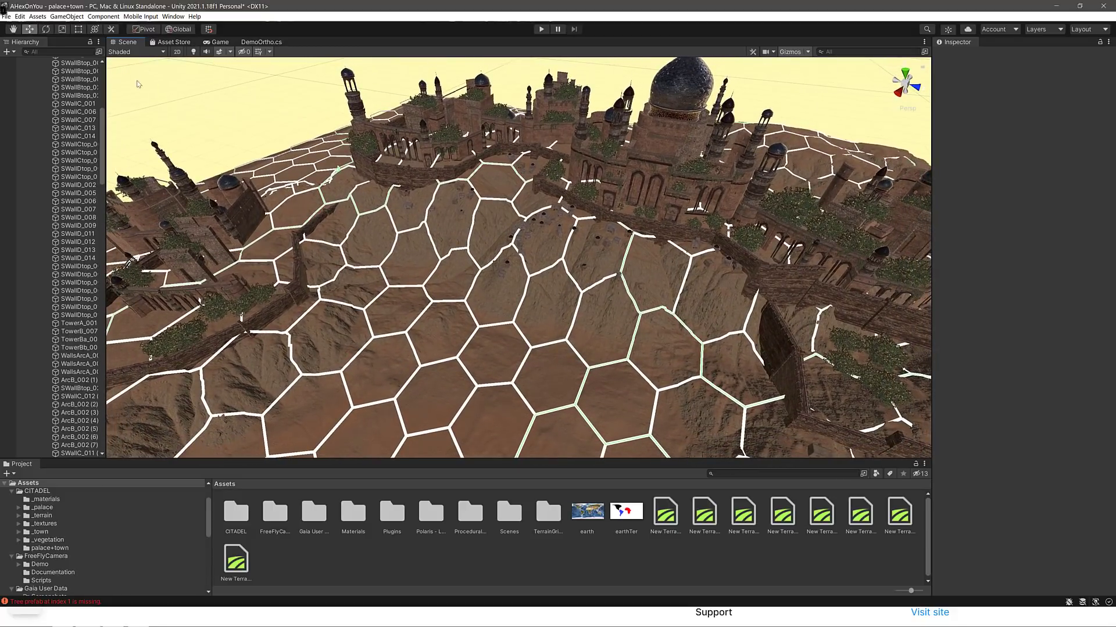
scroll(72, 116, up, 8)
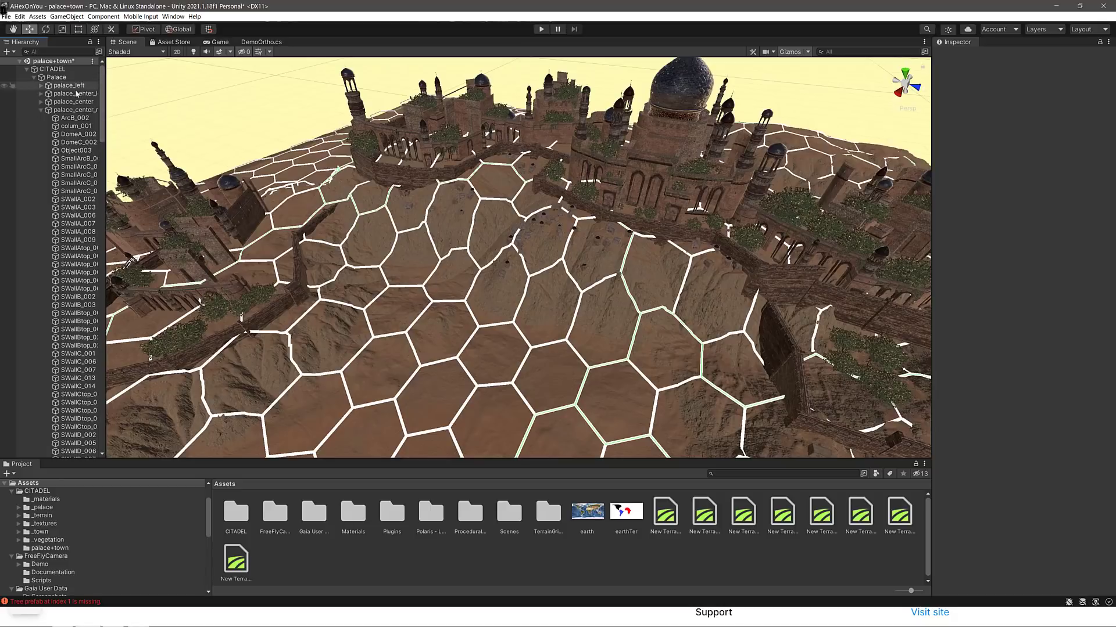
click(33, 77)
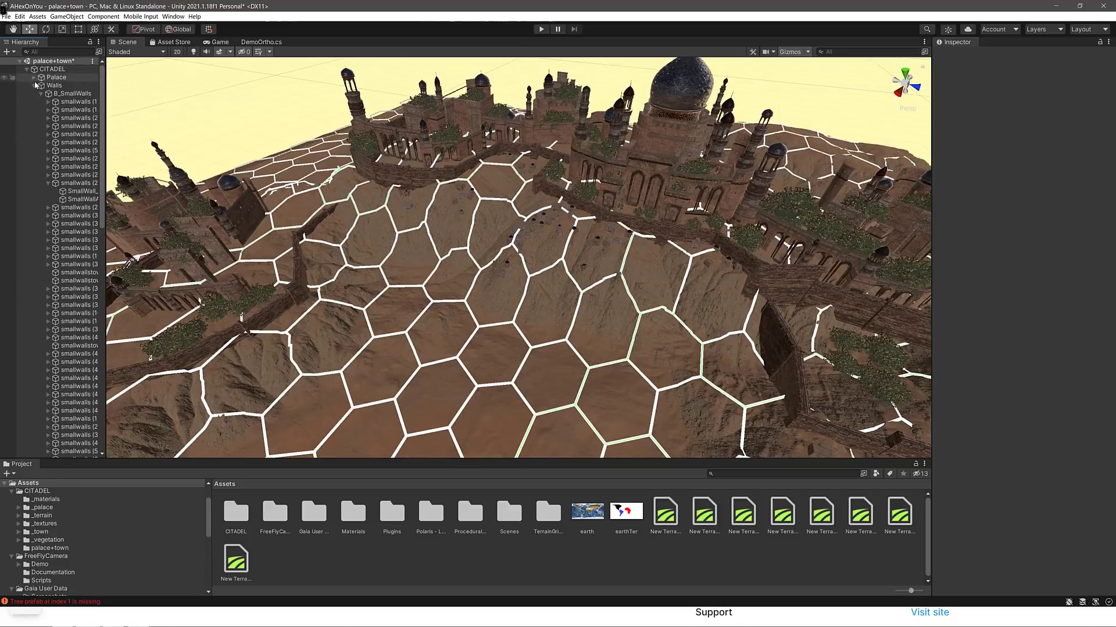
click(33, 85)
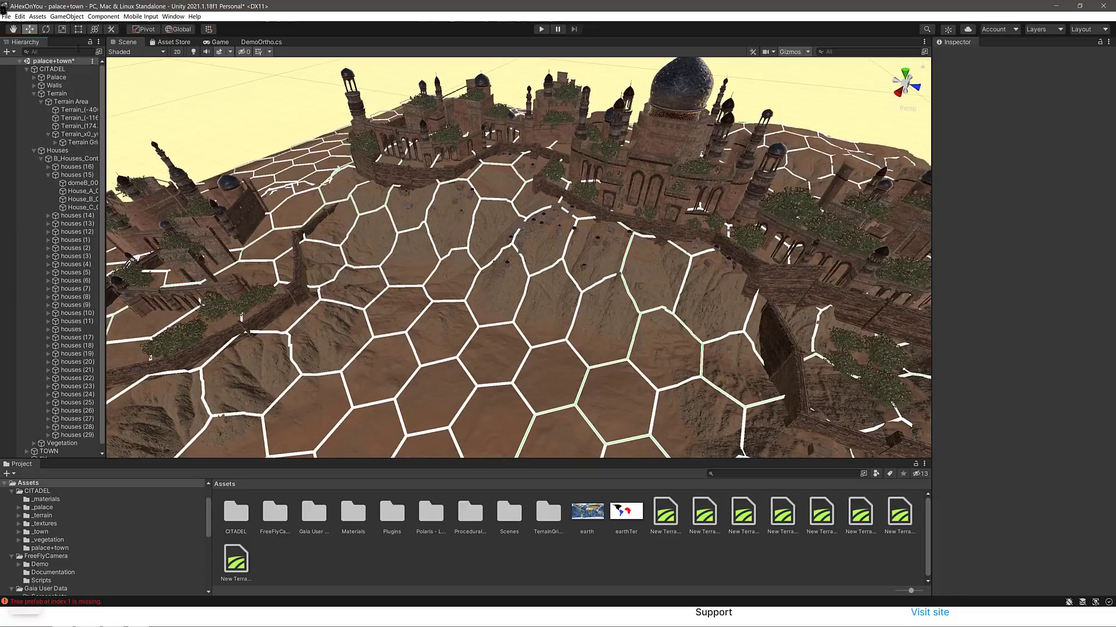
Create a new scene from the Basic (Built-in) template, discarding the changes to the palace+town scene.
click(6, 16)
click(23, 23)
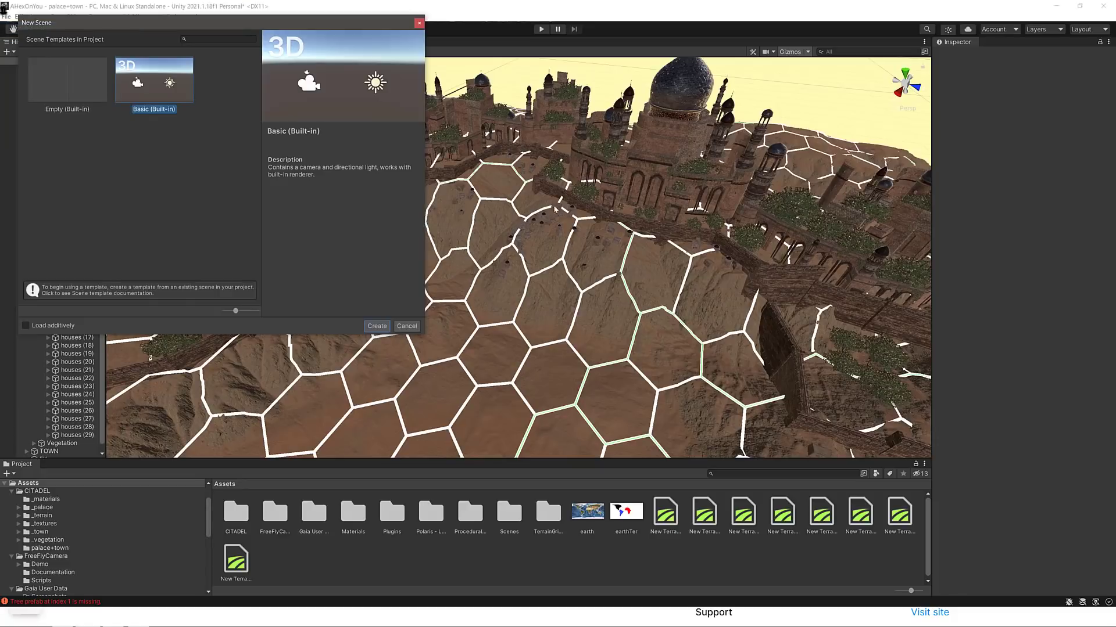
click(385, 327)
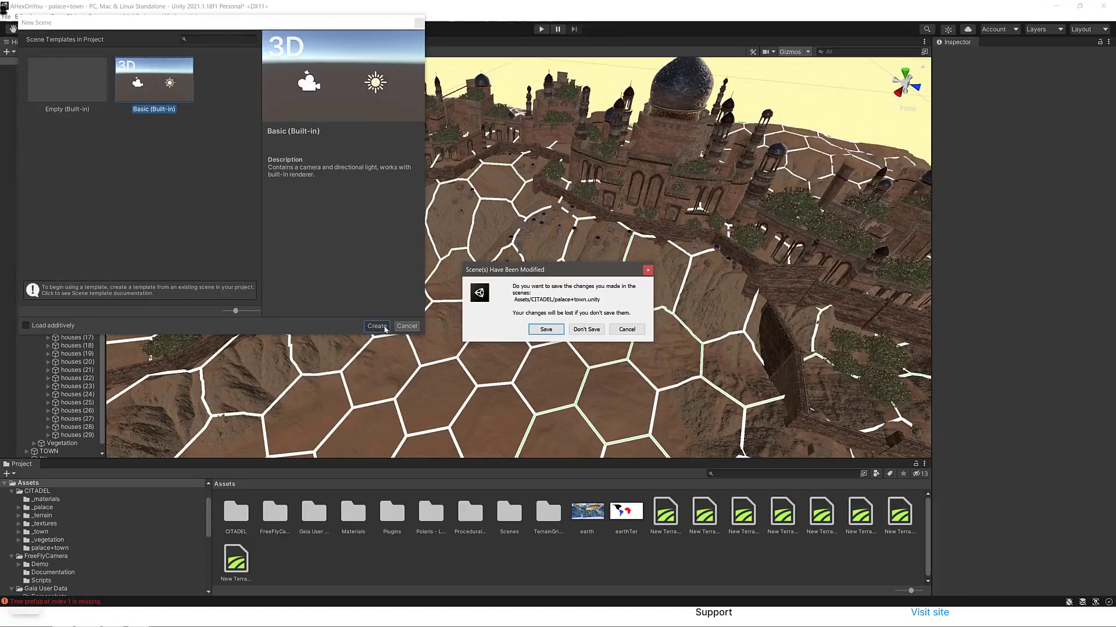
click(590, 330)
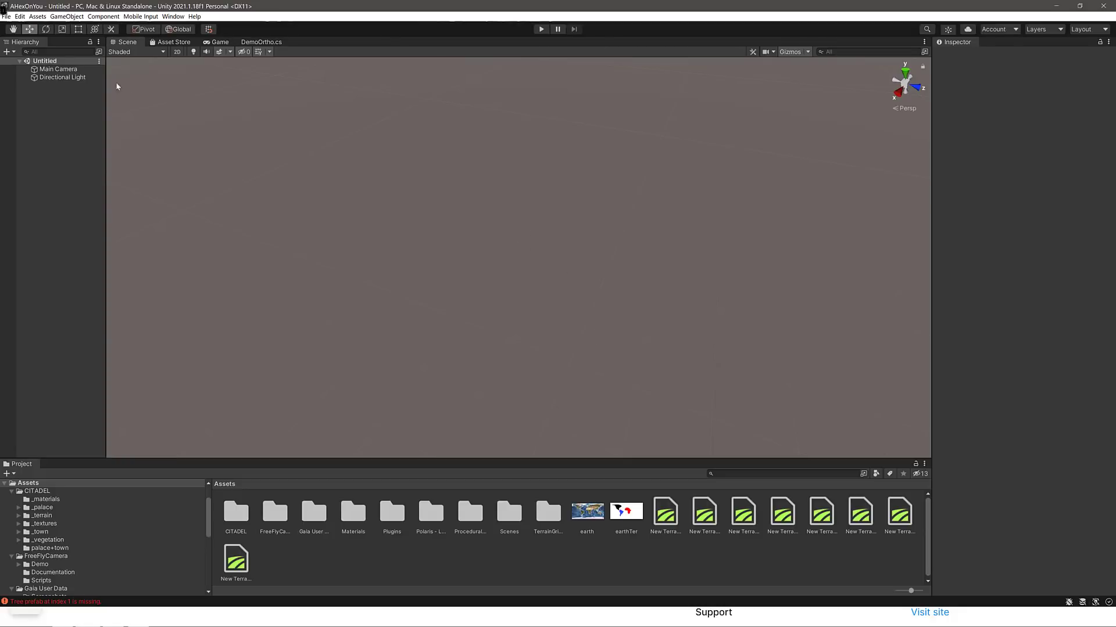
Add a Terrain object to the empty scene and name it ff.
right_click(40, 63)
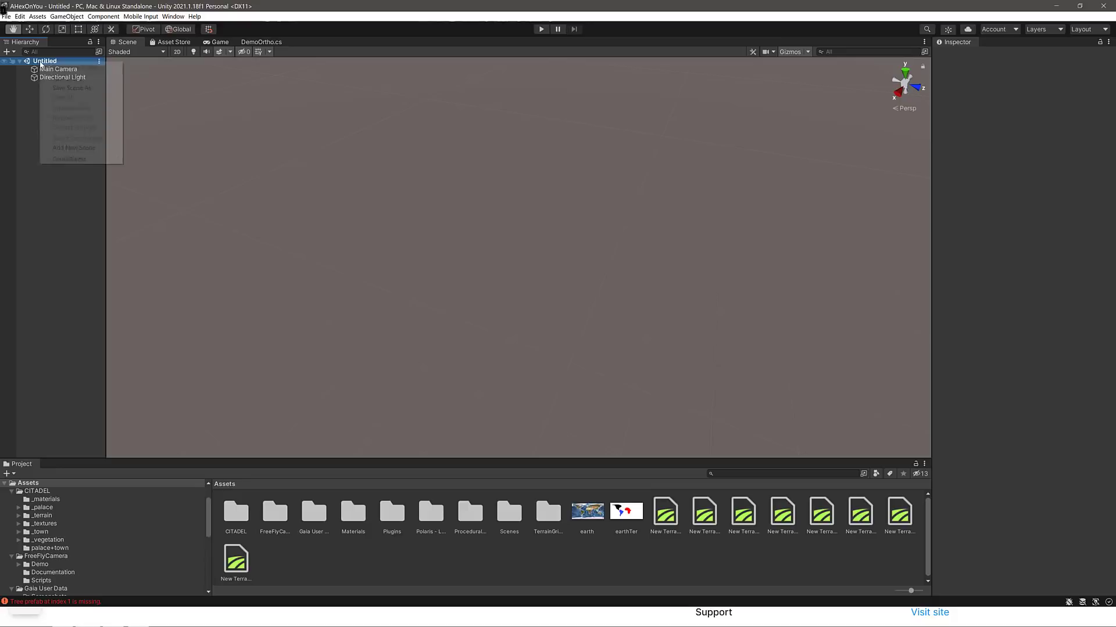
click(7, 51)
mouse_move(41, 83)
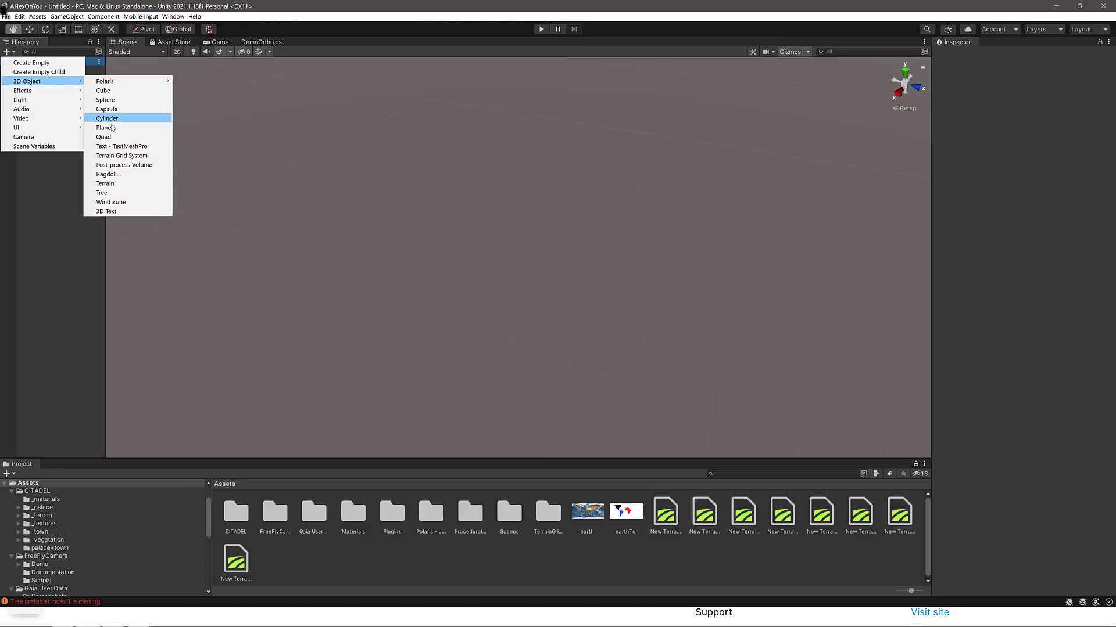
click(107, 183)
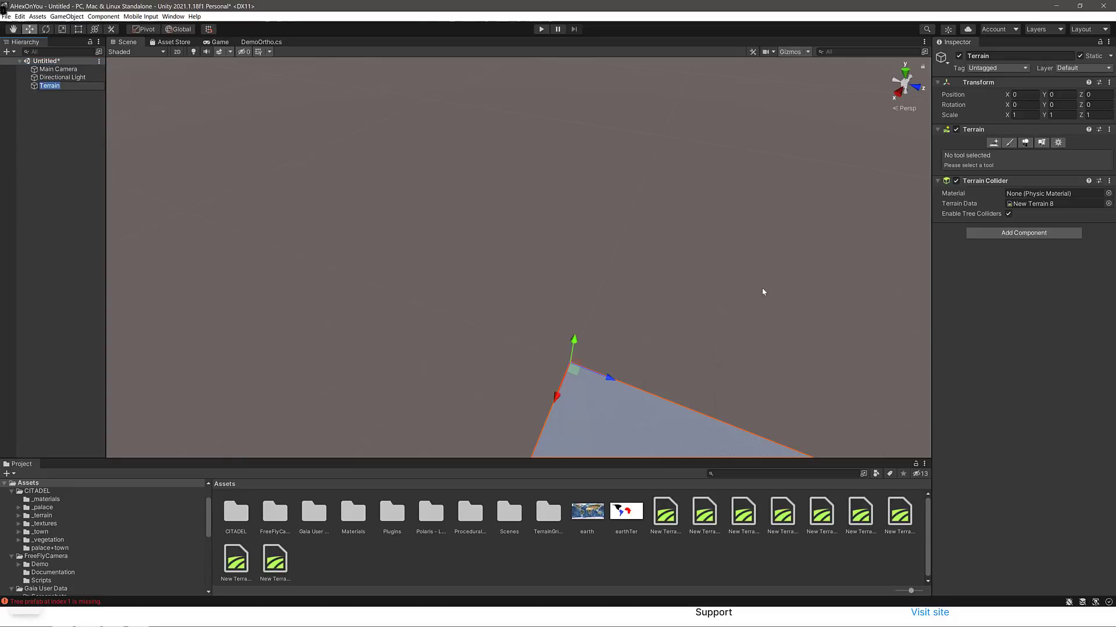
text(ff)
click(43, 95)
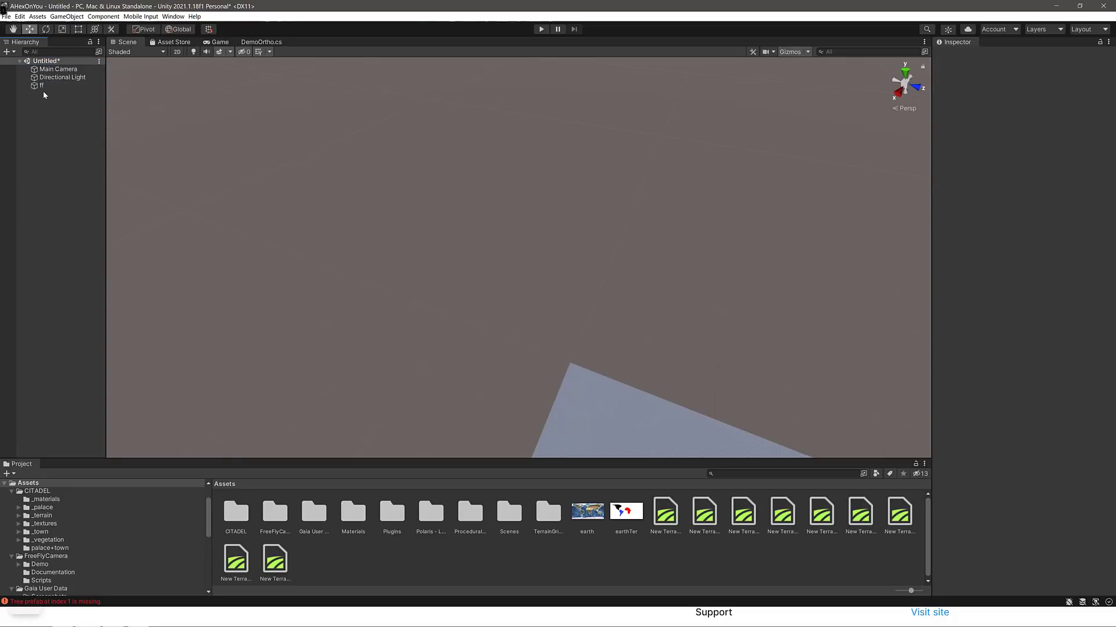
Sculpt raised hills across the ff terrain using Raise or Lower Terrain with a brush size of 427.
click(619, 399)
key(f)
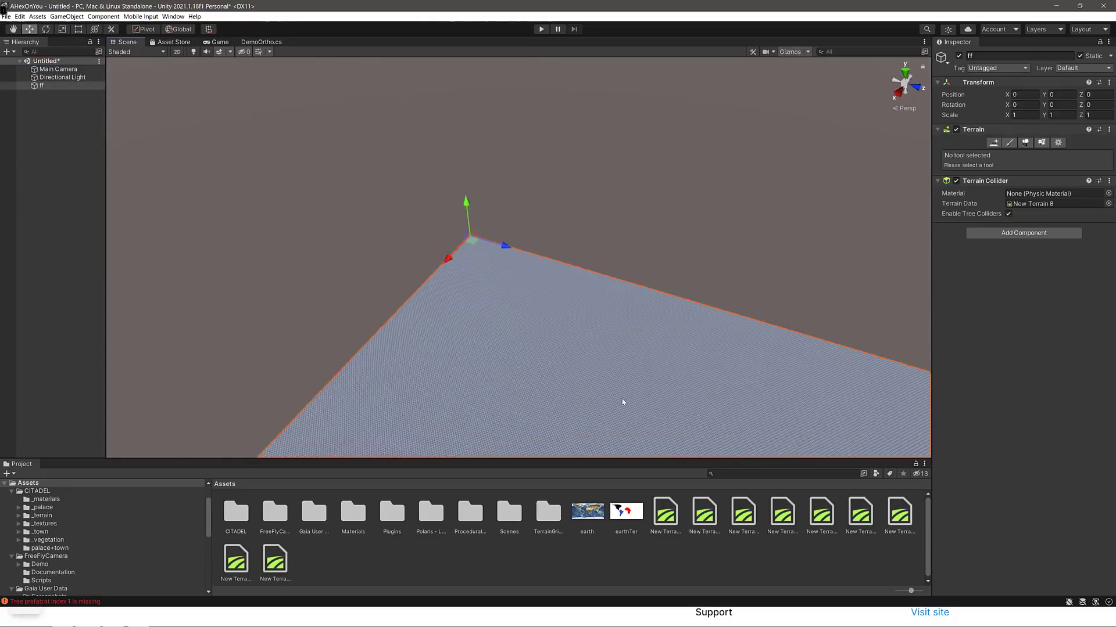
mouse_move(608, 323)
alt+mouse_down()
mouse_move(896, 333)
mouse_move(715, 294)
mouse_move(809, 385)
mouse_move(522, 296)
mouse_move(361, 316)
mouse_move(630, 312)
mouse_move(505, 326)
mouse_move(595, 356)
mouse_move(678, 318)
mouse_move(879, 326)
mouse_move(819, 348)
mouse_move(787, 337)
alt+mouse_up()
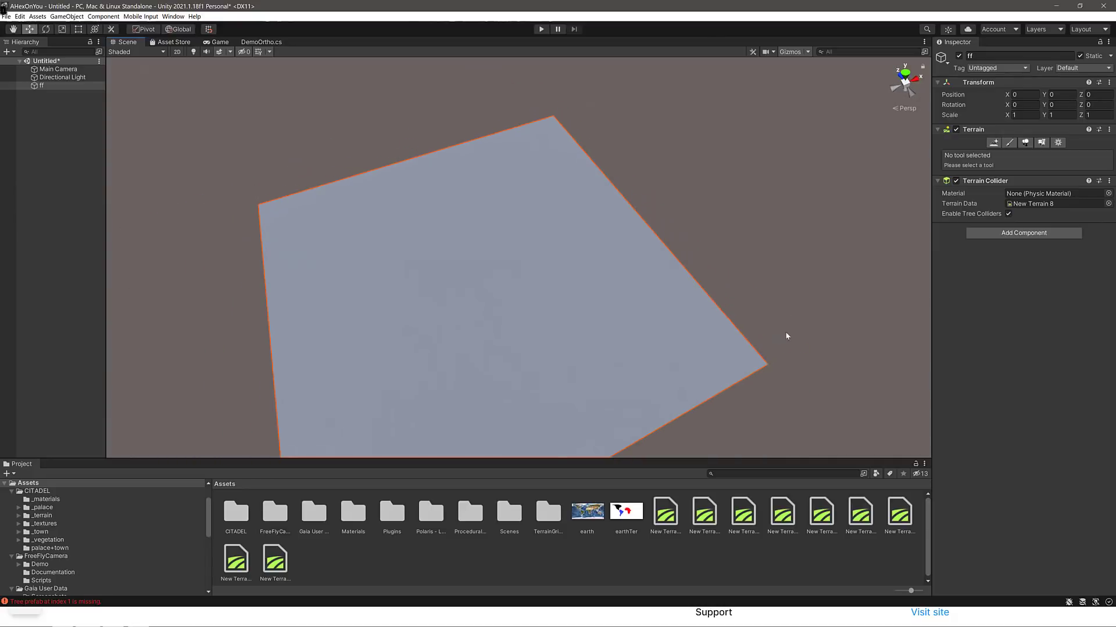
click(1009, 143)
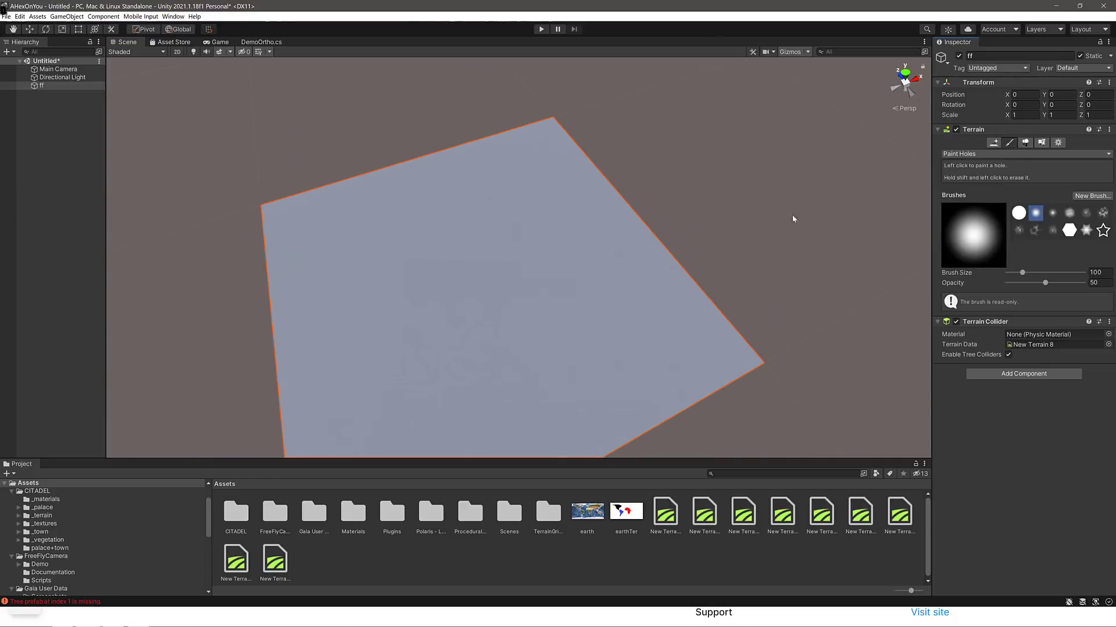
mouse_move(1023, 273)
mouse_down()
mouse_move(1050, 273)
mouse_move(1032, 272)
mouse_up()
mouse_move(510, 160)
mouse_down()
mouse_move(360, 273)
mouse_move(426, 389)
mouse_move(505, 320)
mouse_move(549, 325)
mouse_move(518, 246)
mouse_move(610, 241)
mouse_up()
key(ctrl+z)
click(1018, 153)
click(976, 160)
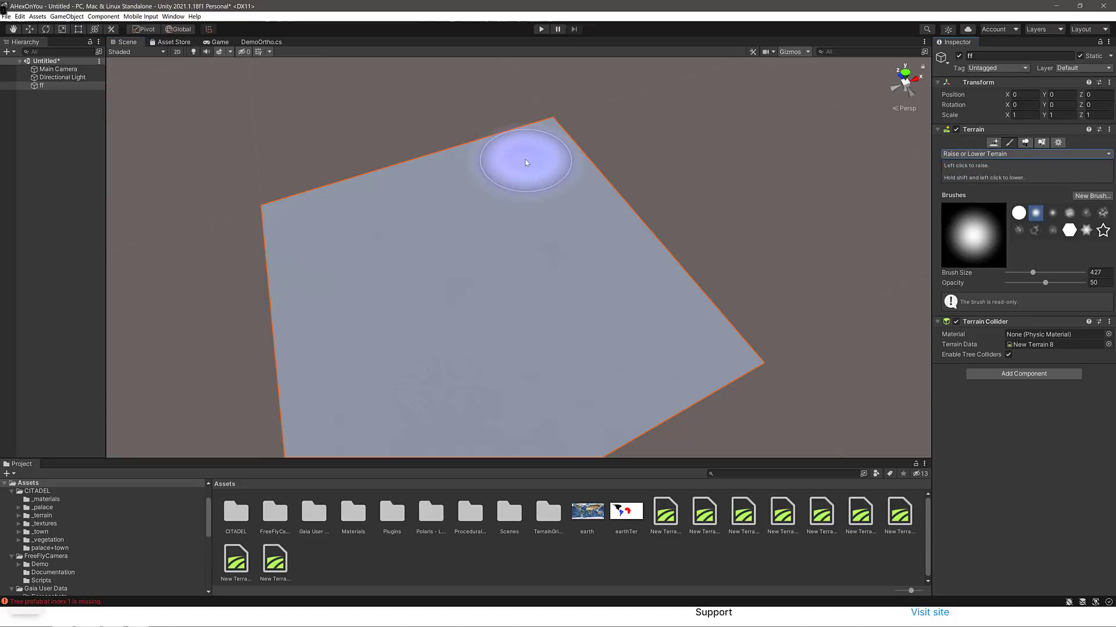
mouse_move(525, 162)
mouse_down()
mouse_move(328, 215)
mouse_move(424, 424)
mouse_move(656, 372)
mouse_move(662, 284)
mouse_move(619, 238)
mouse_move(670, 327)
mouse_move(401, 308)
mouse_move(341, 333)
mouse_up()
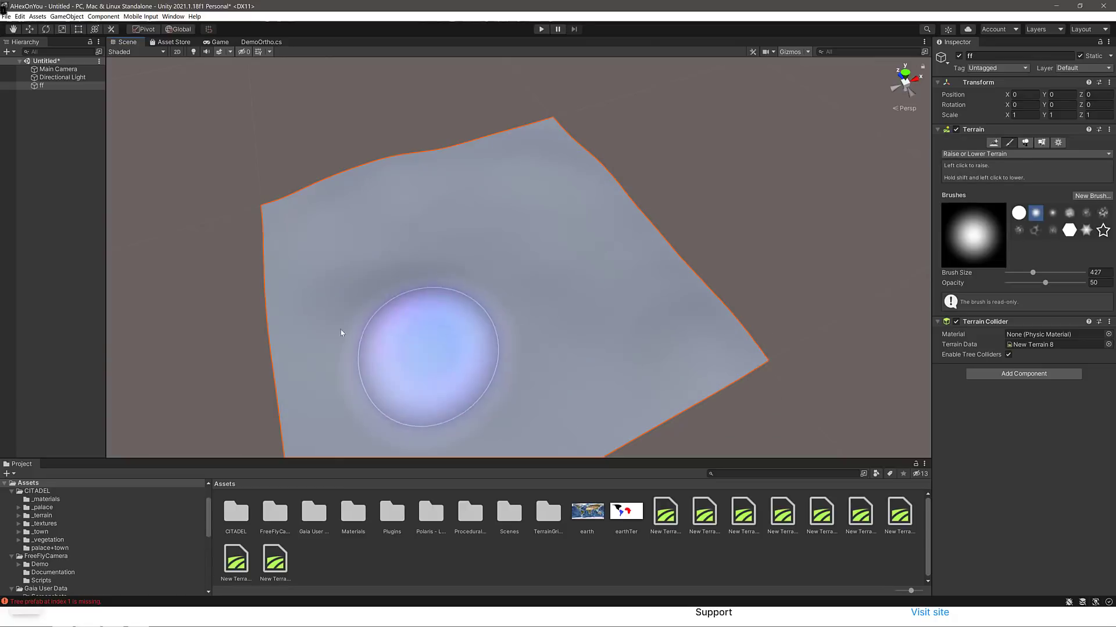
Add a Terrain Grid System object as a child of the ff terrain.
alt+drag(568, 266, 632, 296)
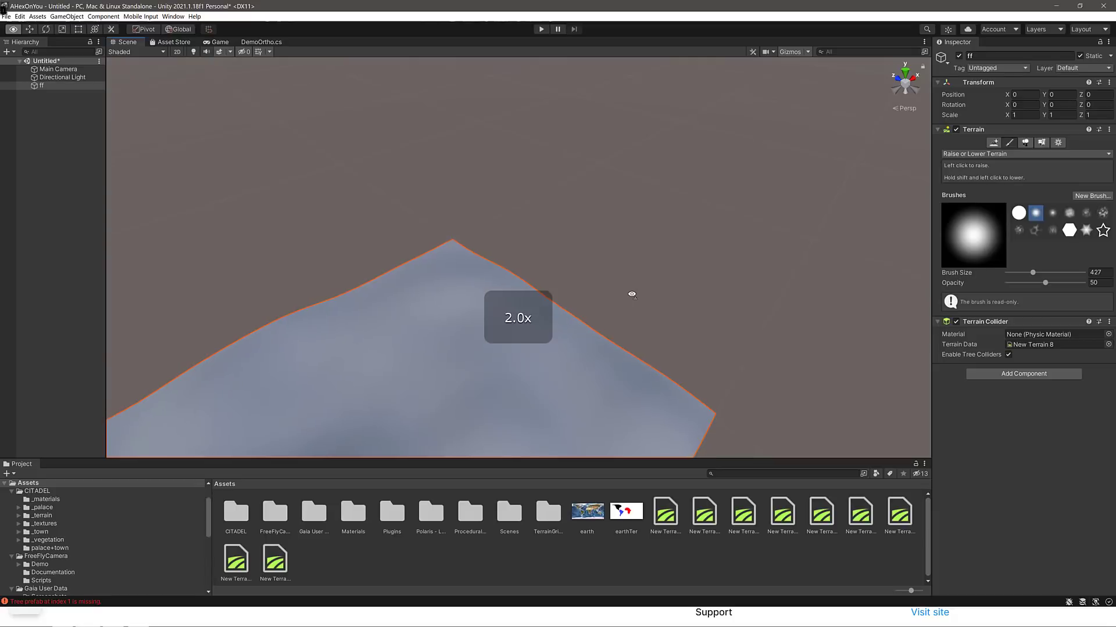
key(q)
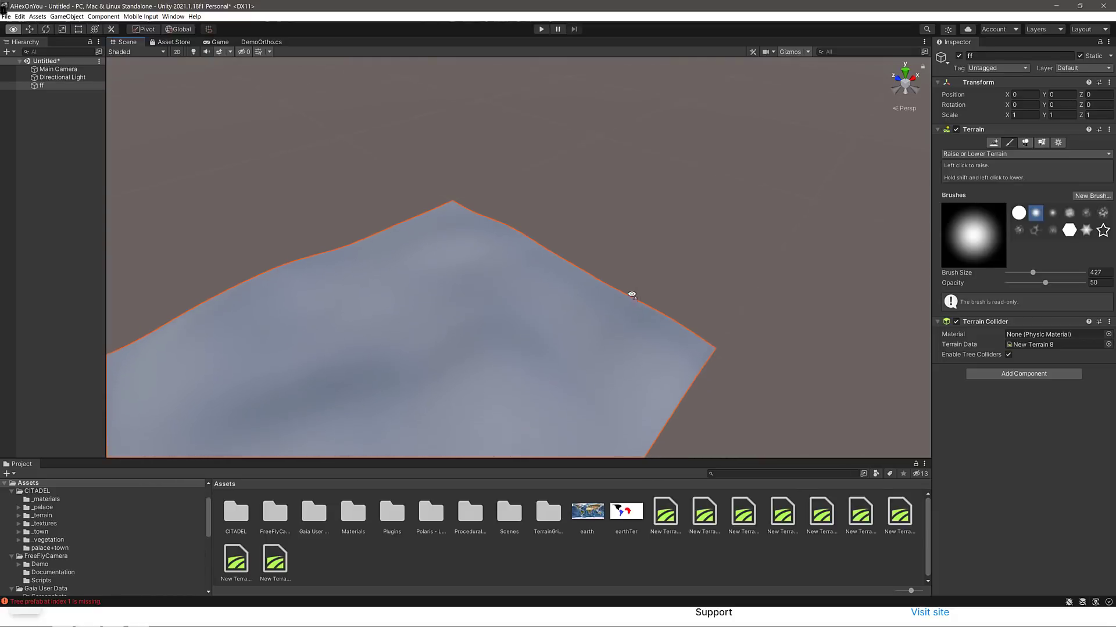
mouse_move(632, 294)
right_down()
mouse_move(601, 234)
mouse_move(535, 294)
mouse_move(584, 242)
right_up()
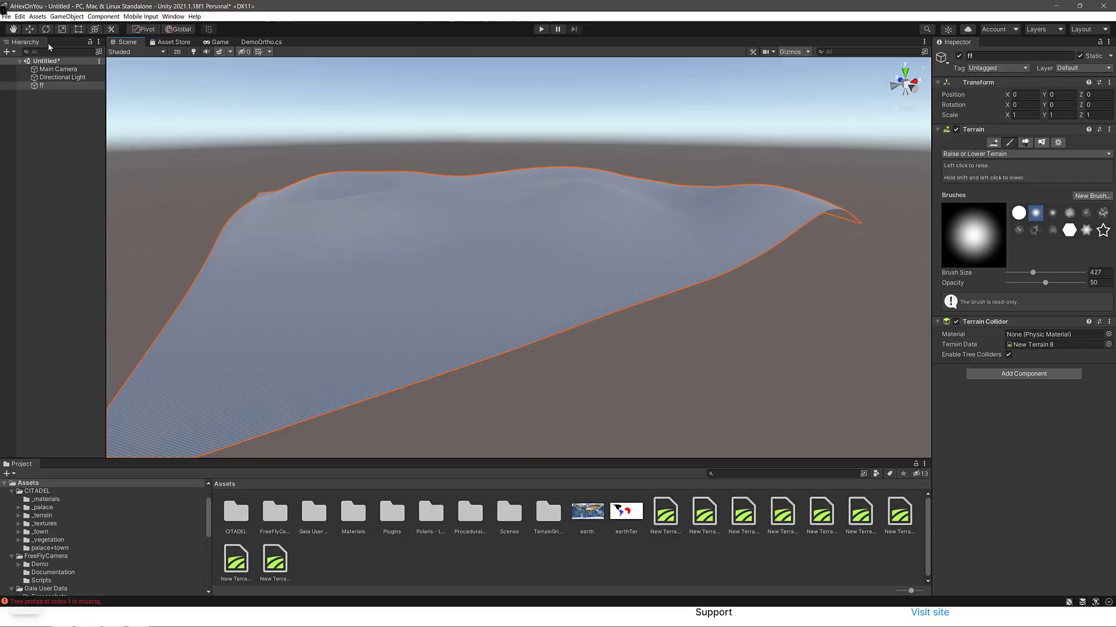
right_click(39, 86)
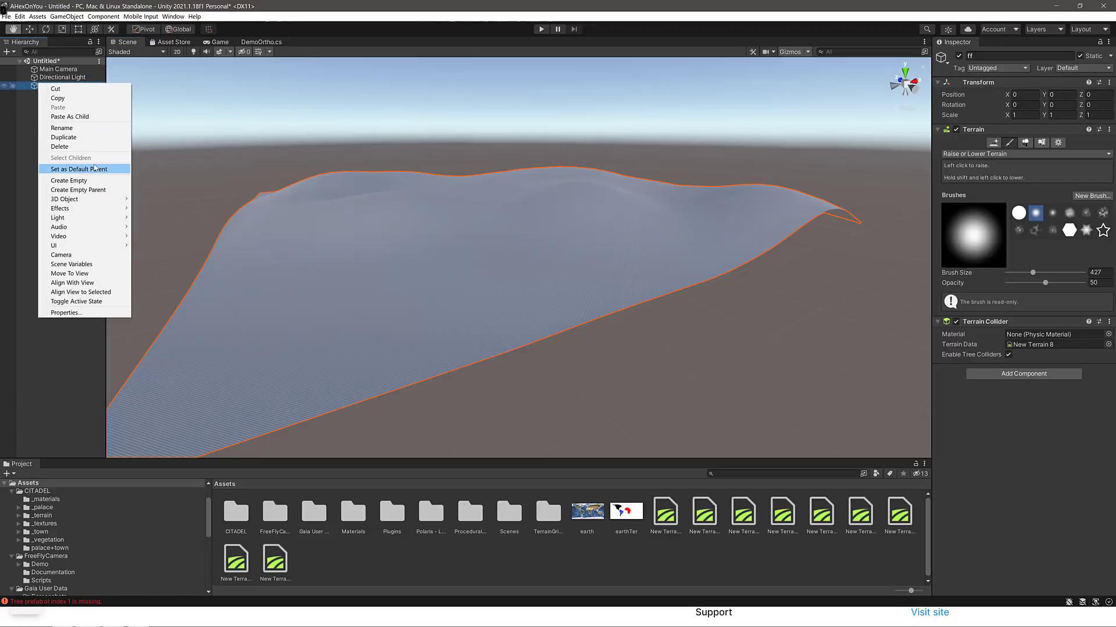
mouse_move(87, 199)
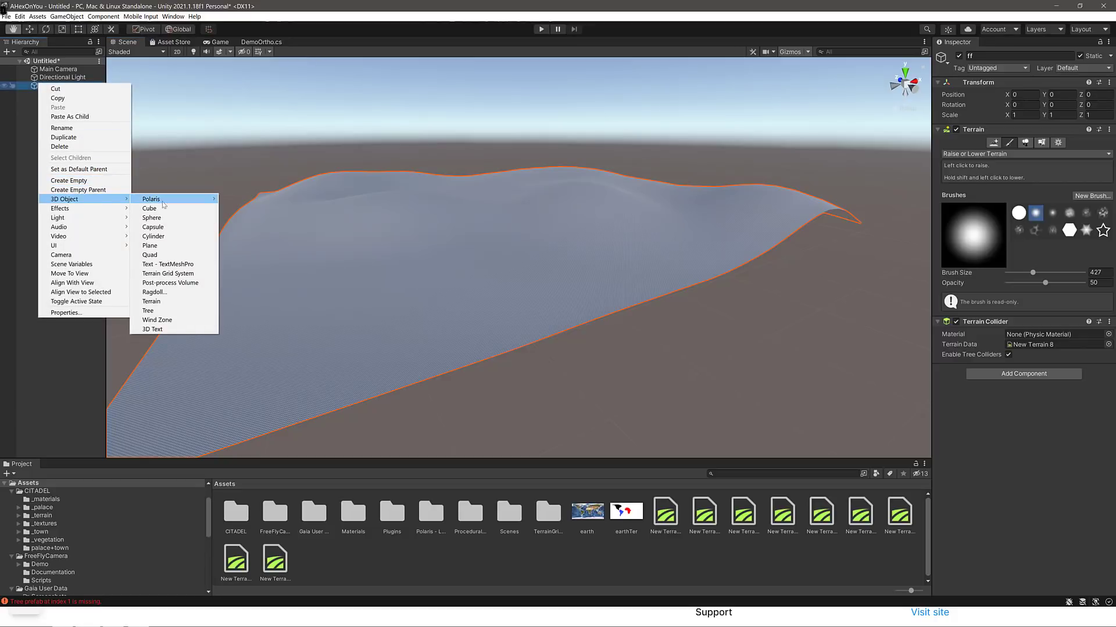
click(168, 273)
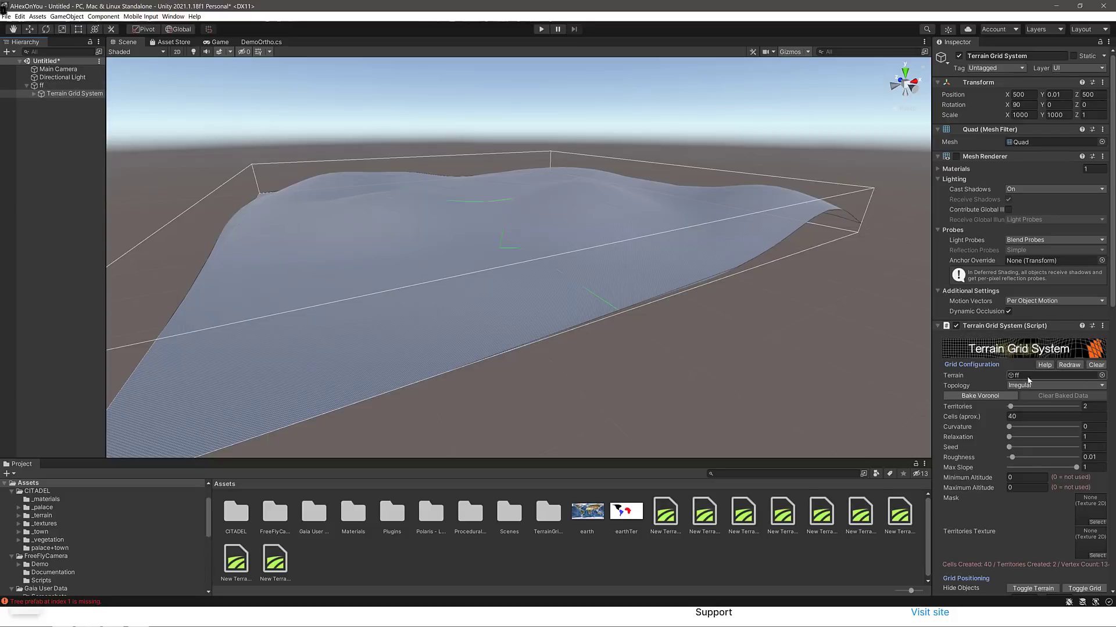
Set the grid's territory frontier thickness to 2.37 and its cell border thickness to 2.74.
right_drag(575, 274, 571, 325)
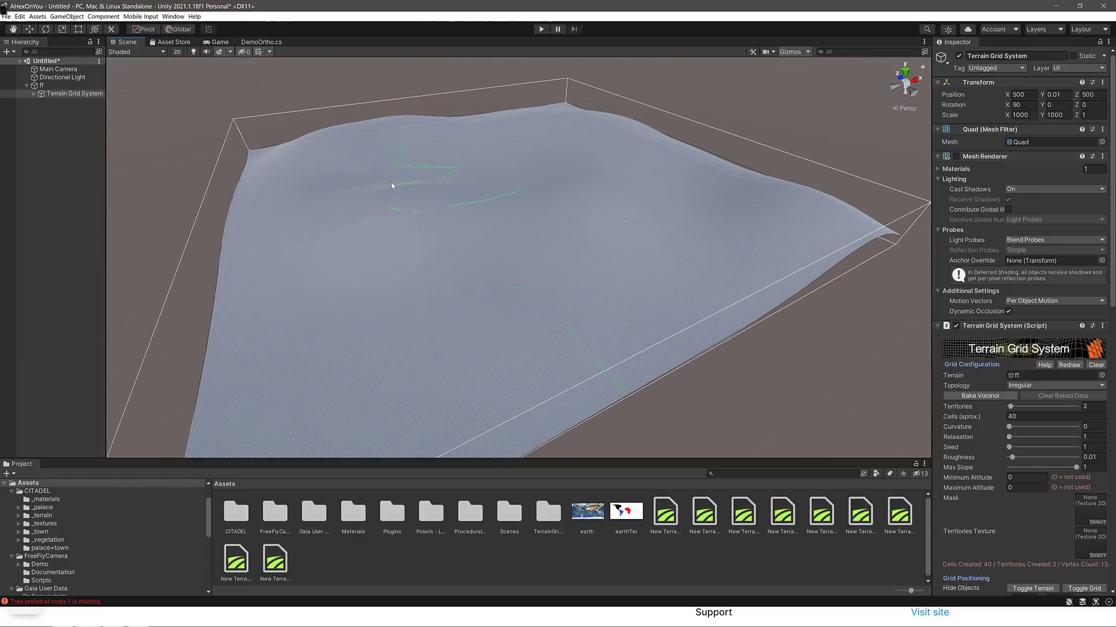
click(75, 97)
scroll(1016, 497, down, 10)
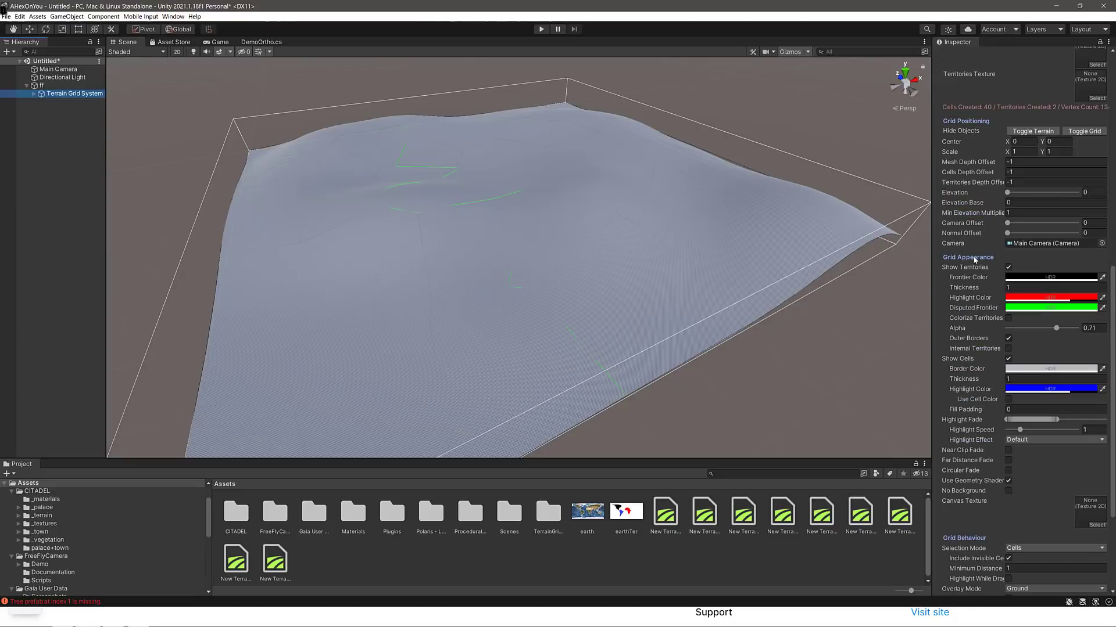
drag(969, 291, 998, 289)
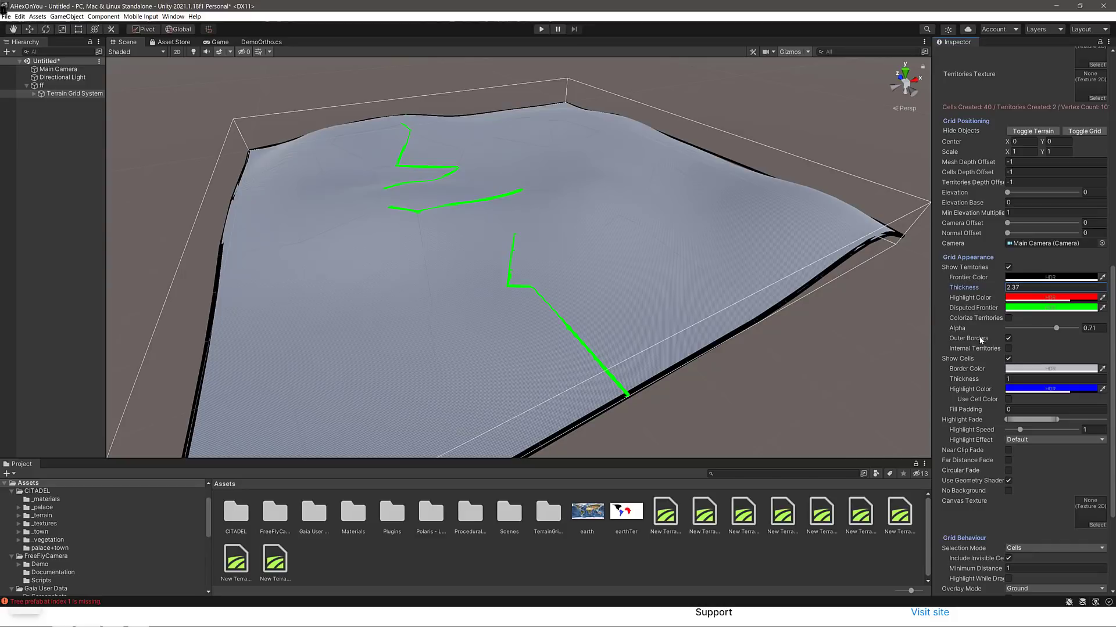
drag(973, 381, 984, 380)
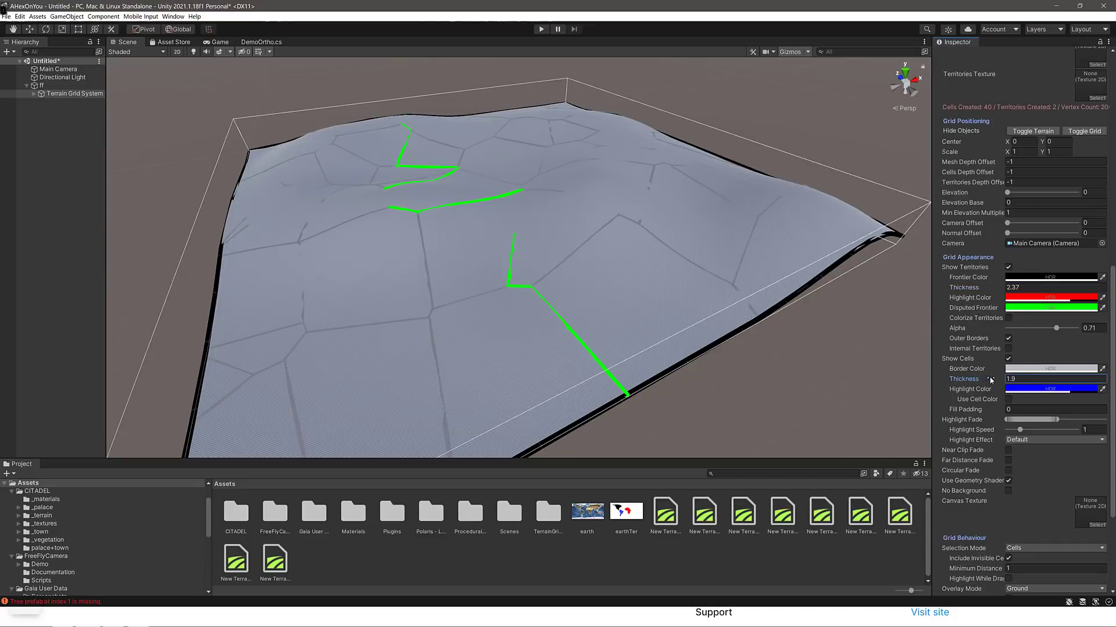
mouse_move(589, 268)
right_down()
mouse_move(619, 272)
mouse_move(595, 269)
right_up()
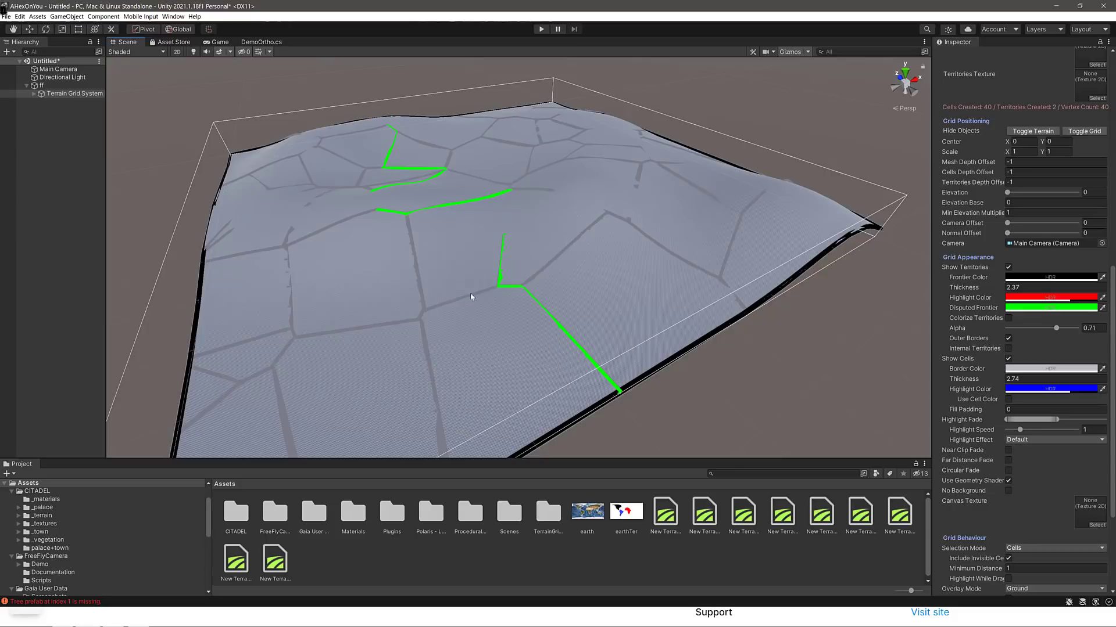
scroll(983, 457, down, 5)
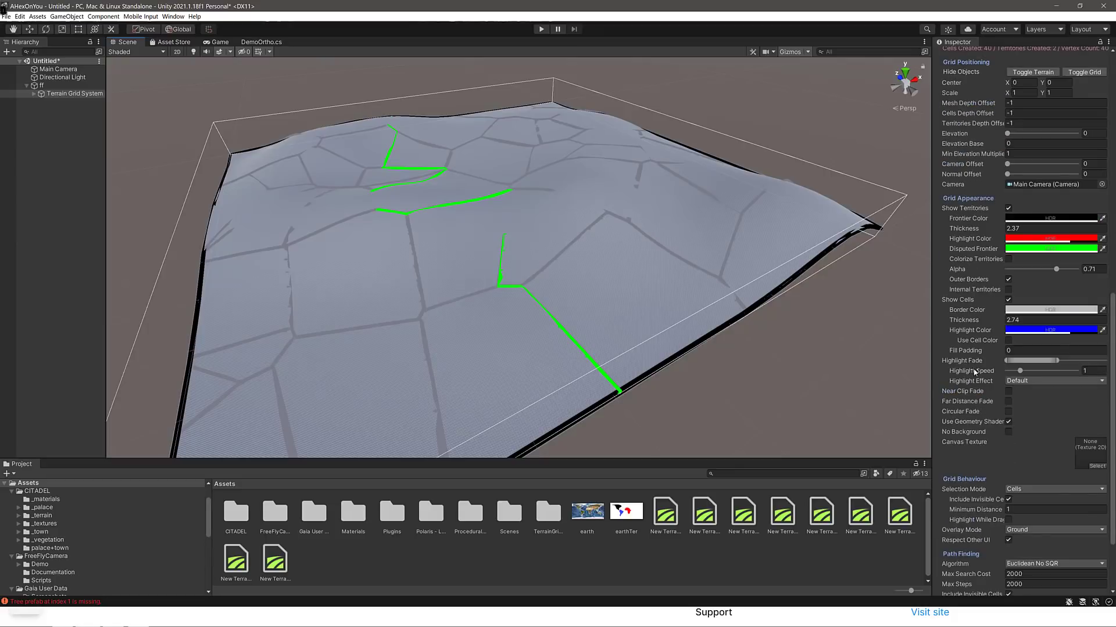
scroll(974, 373, up, 12)
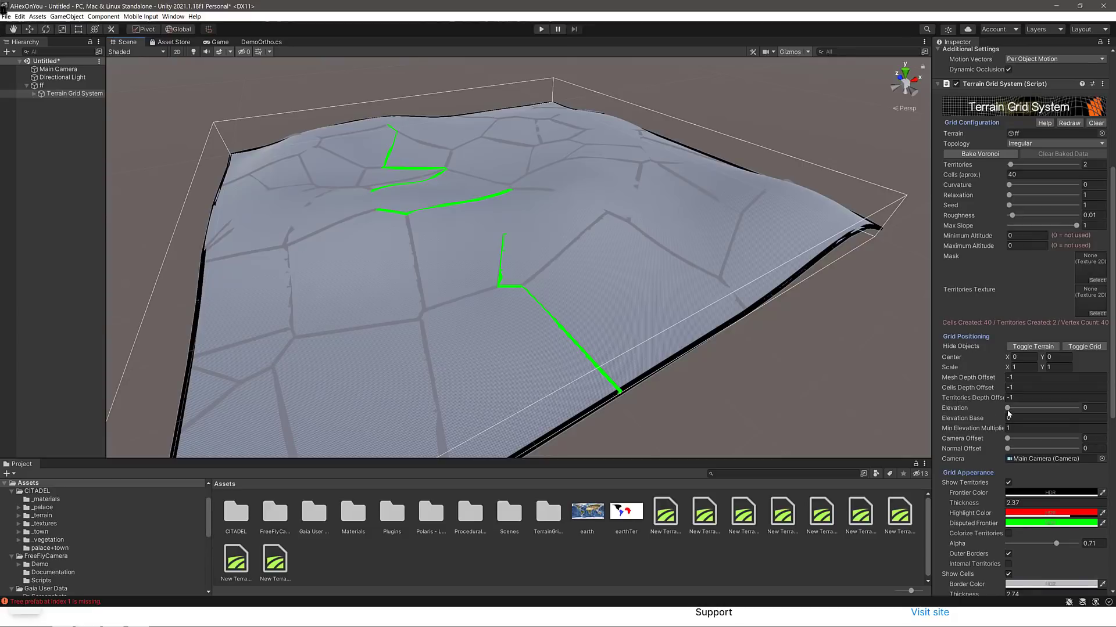
Raise the grid above the terrain by setting its elevation to 3.2 and its normal offset to 5.
drag(1008, 409, 1052, 407)
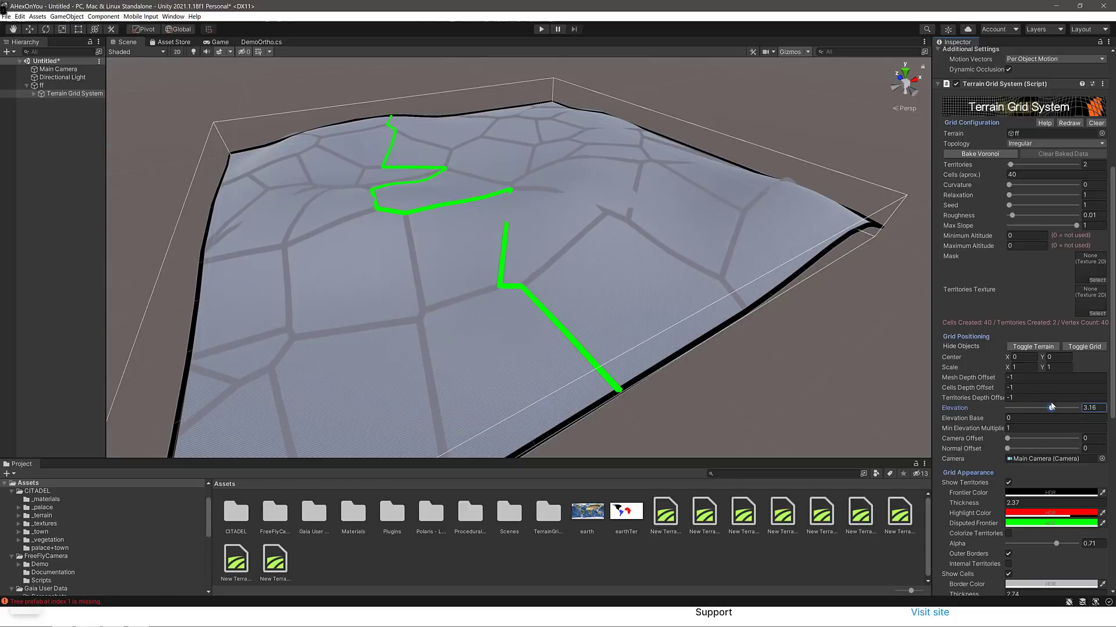
click(1008, 439)
drag(1008, 449, 1079, 437)
right_drag(484, 308, 462, 331)
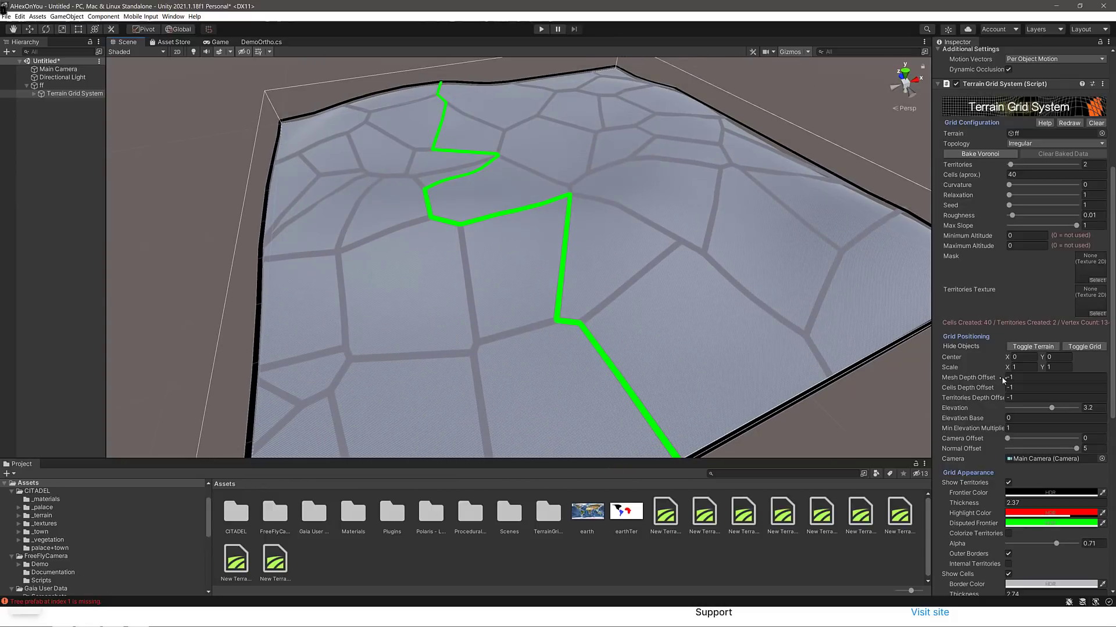
Set the grid's number of territories to 11.
scroll(992, 237, up, 5)
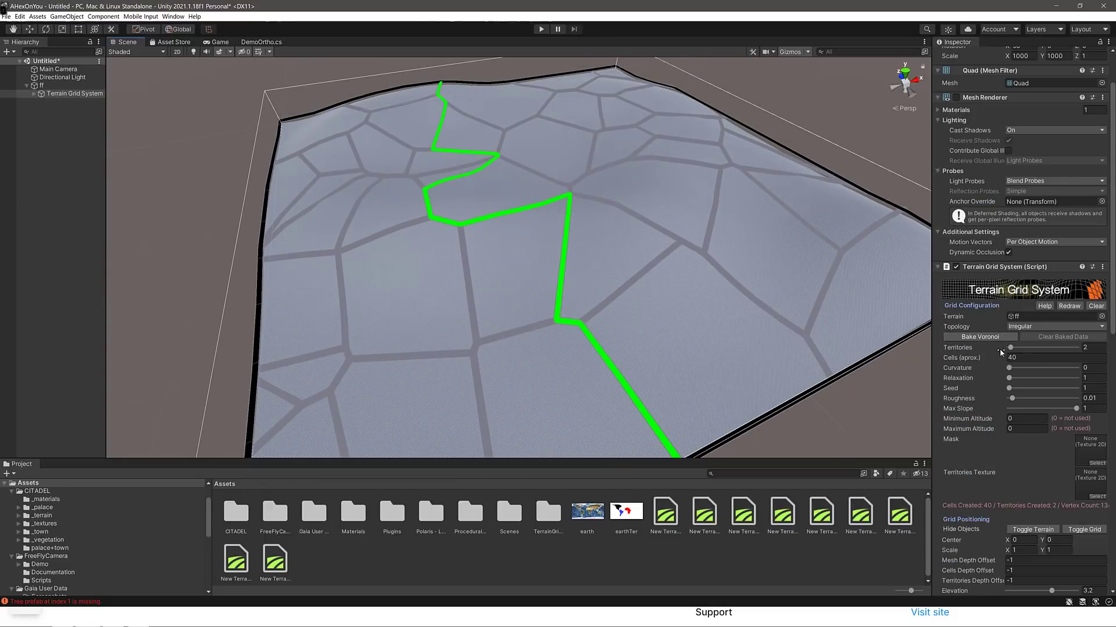
drag(1010, 348, 1016, 349)
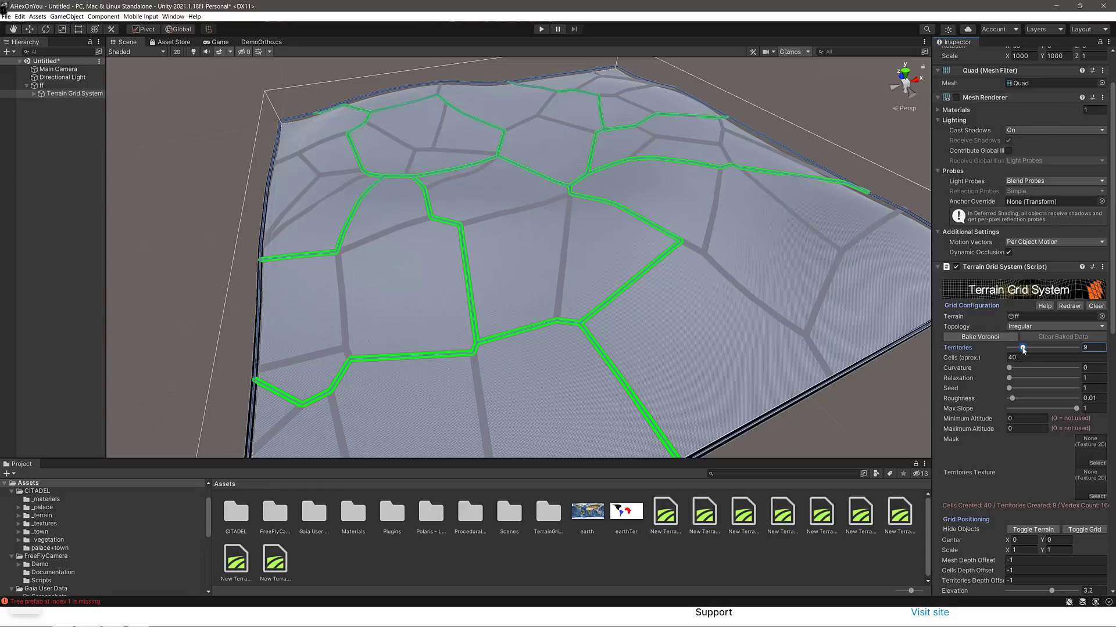
drag(1023, 349, 1027, 349)
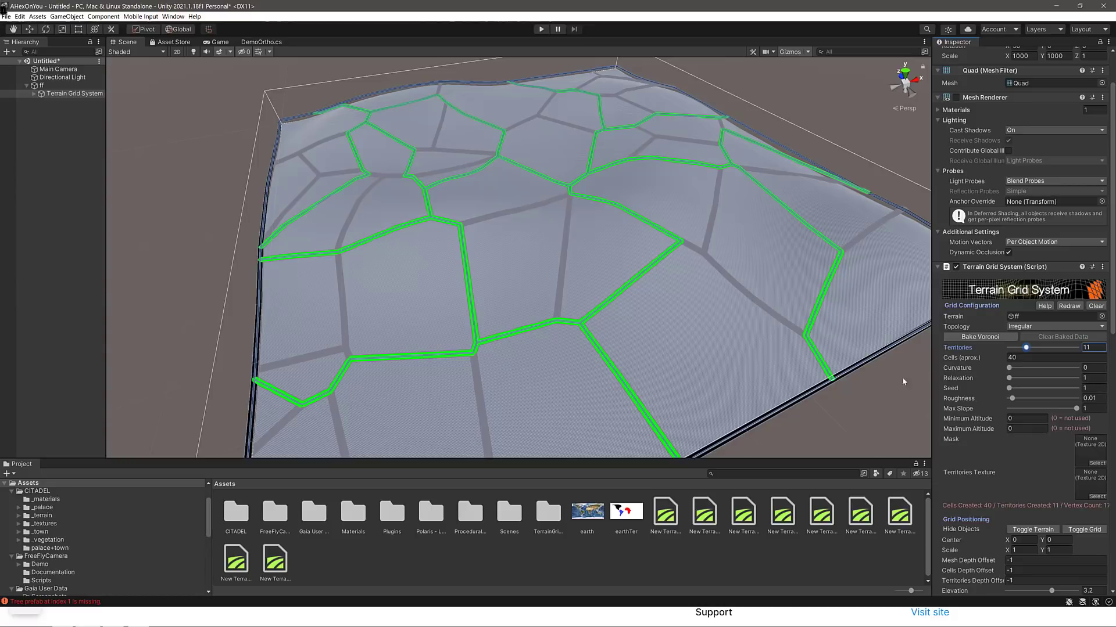
Review the grid's appearance and behaviour settings and the available path finding algorithms.
scroll(992, 441, down, 10)
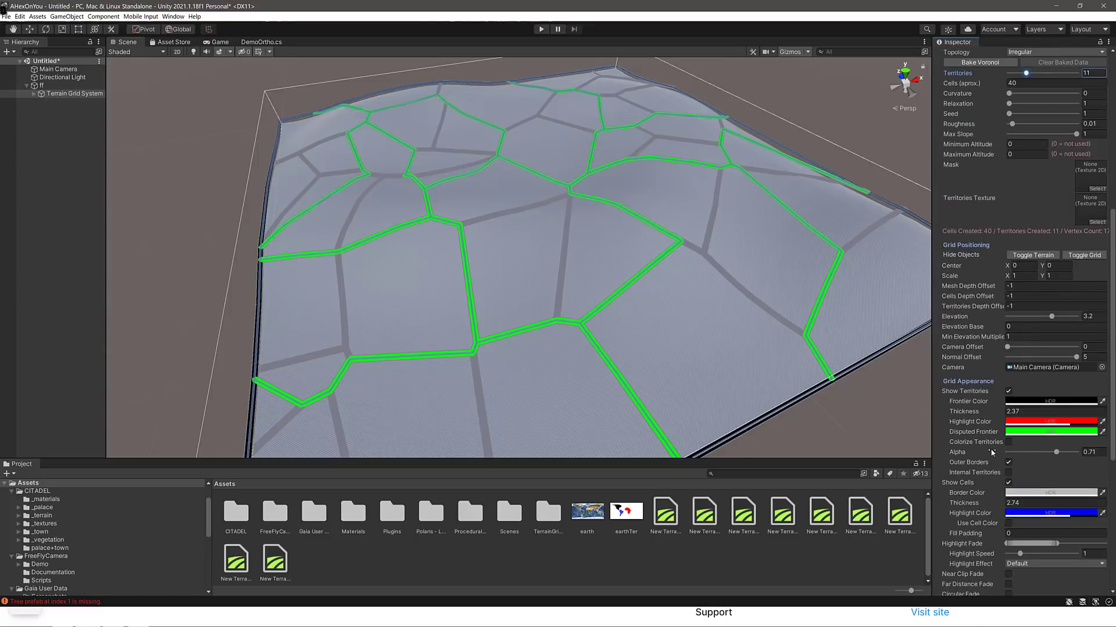
scroll(990, 448, up, 4)
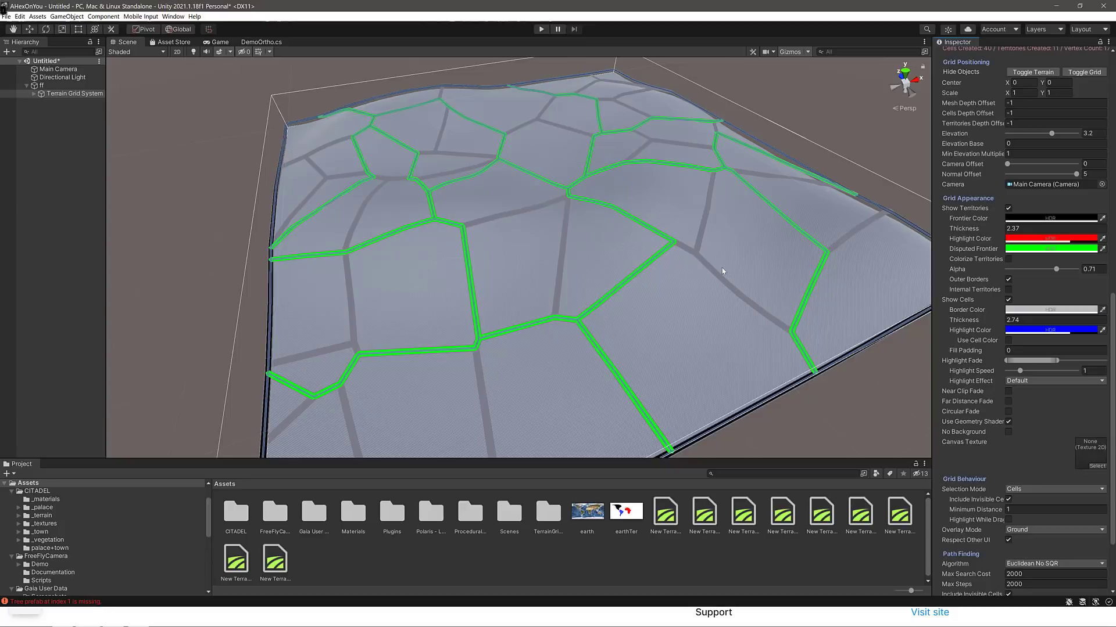
scroll(999, 470, down, 3)
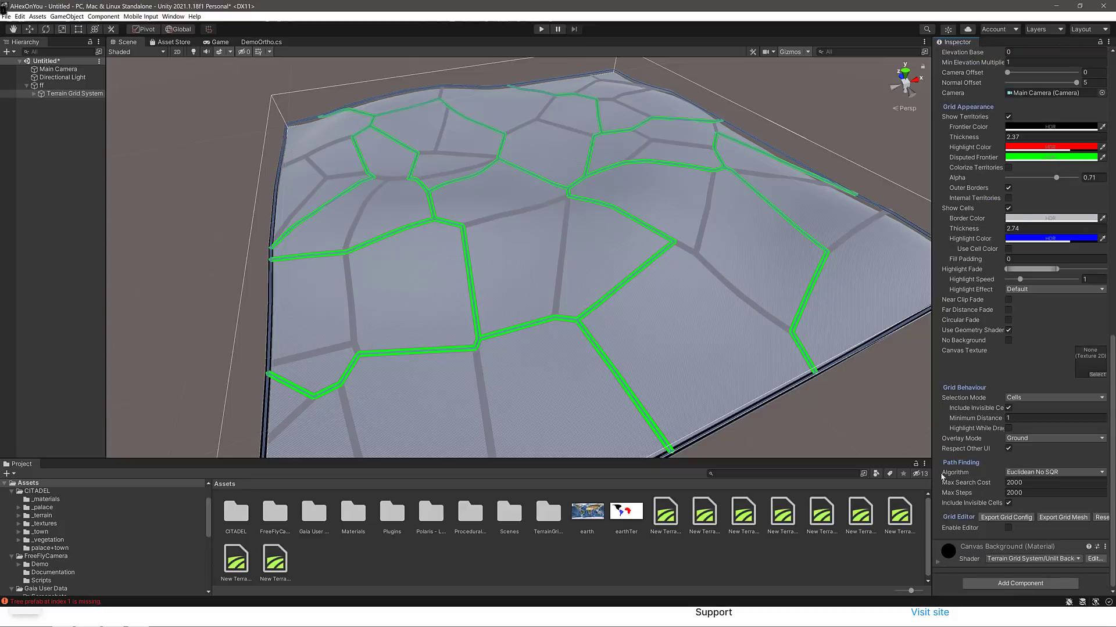
click(1038, 471)
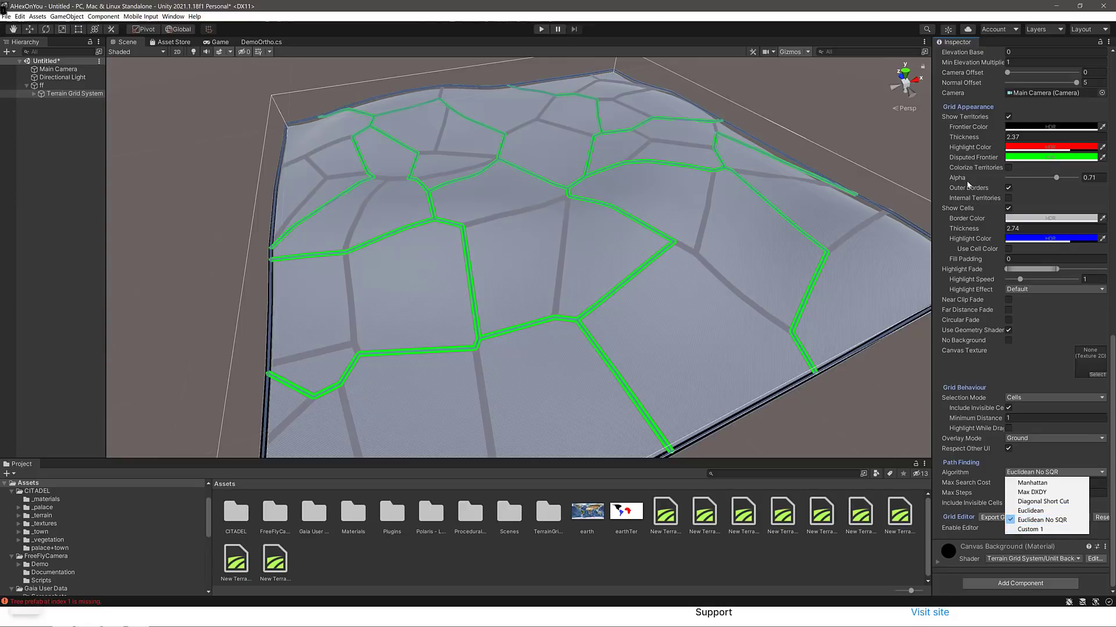
click(940, 174)
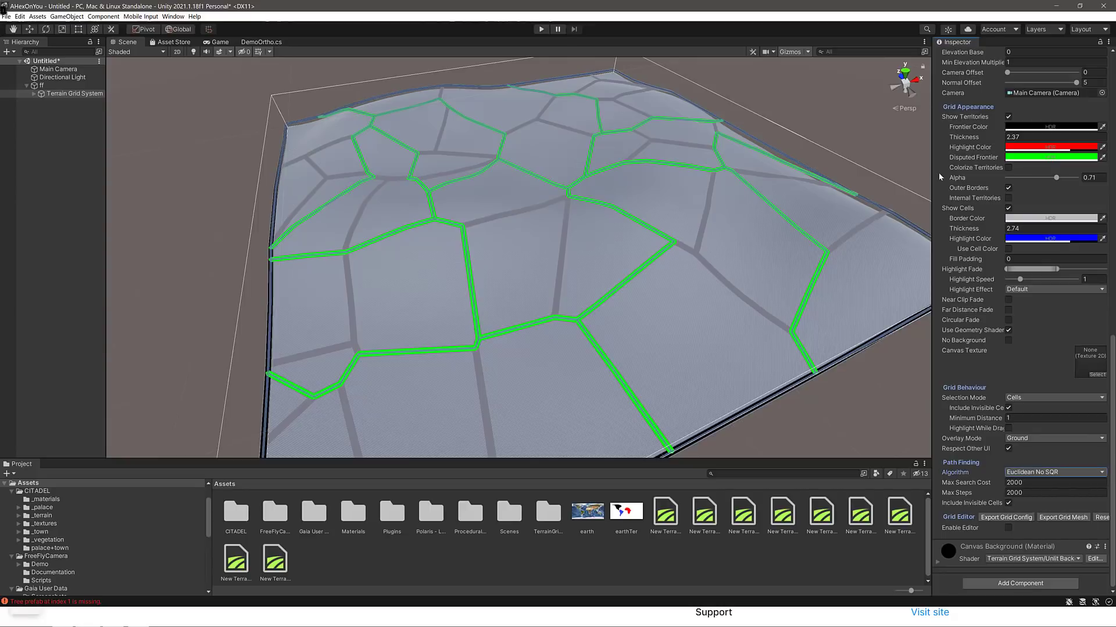
Change the grid's disputed frontier color to blue, RGB 0, 90, 255.
click(1034, 157)
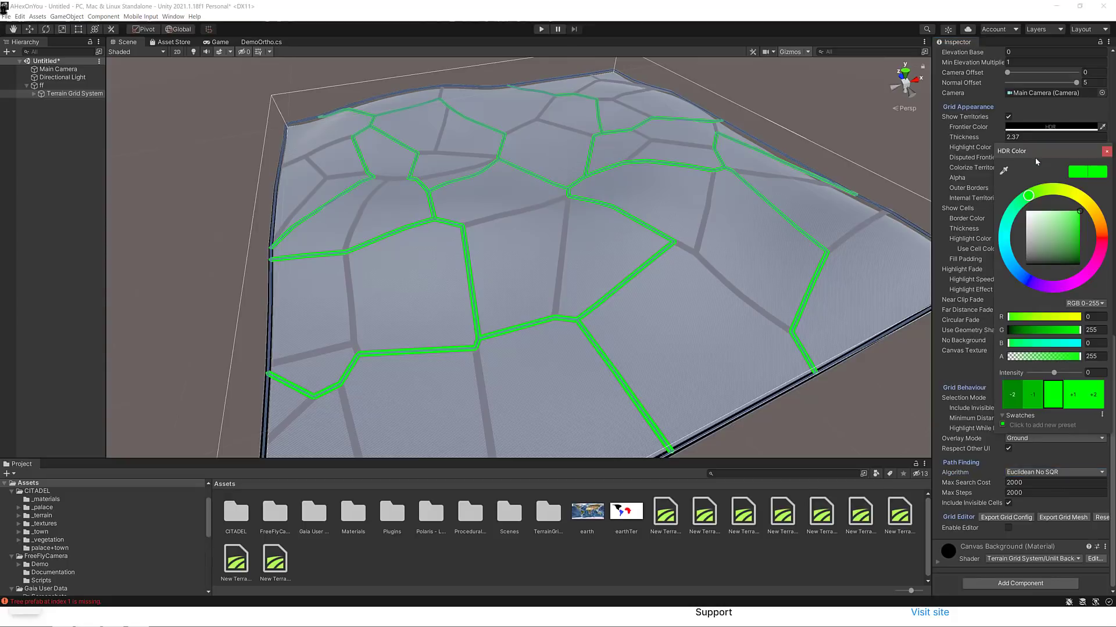
drag(1017, 275, 1014, 272)
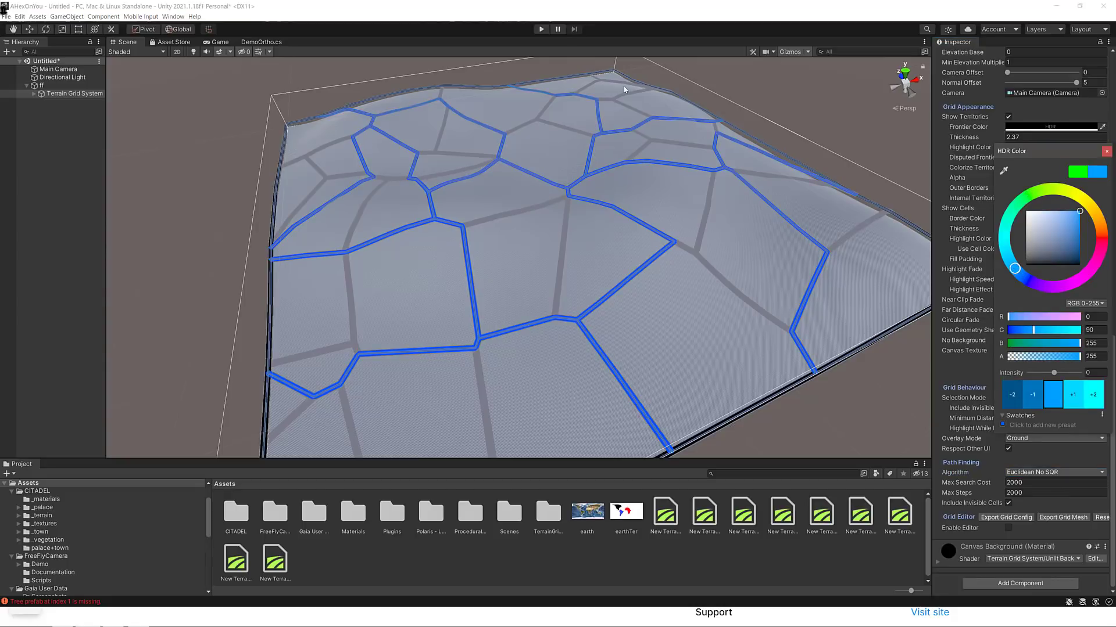
click(948, 179)
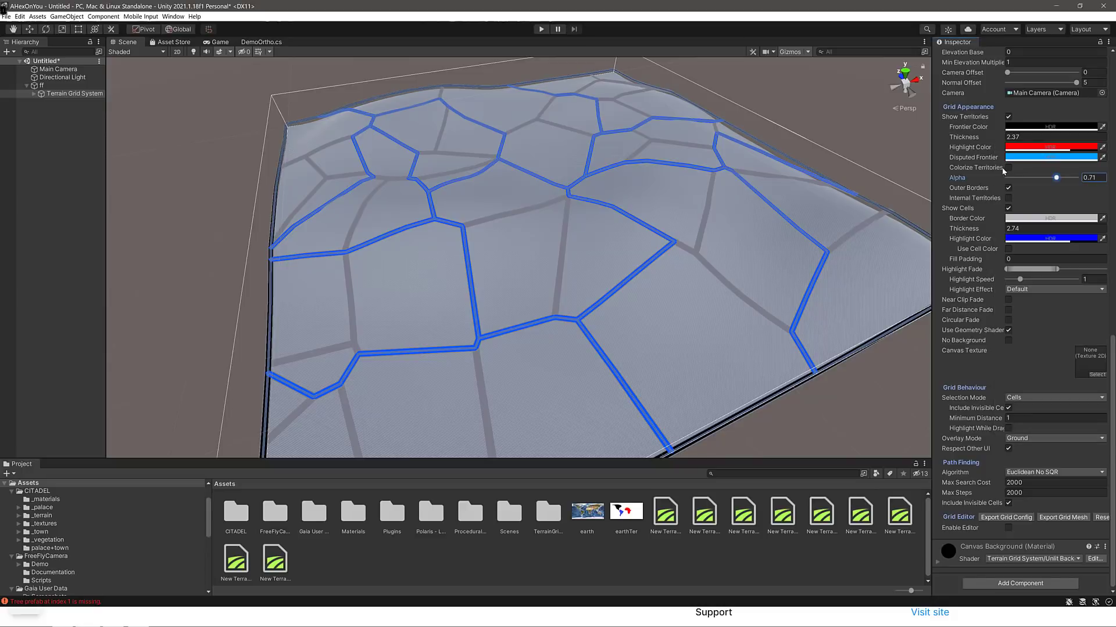
Set the number of territories to 1 and switch the grid topology to Box.
scroll(1044, 167, up, 3)
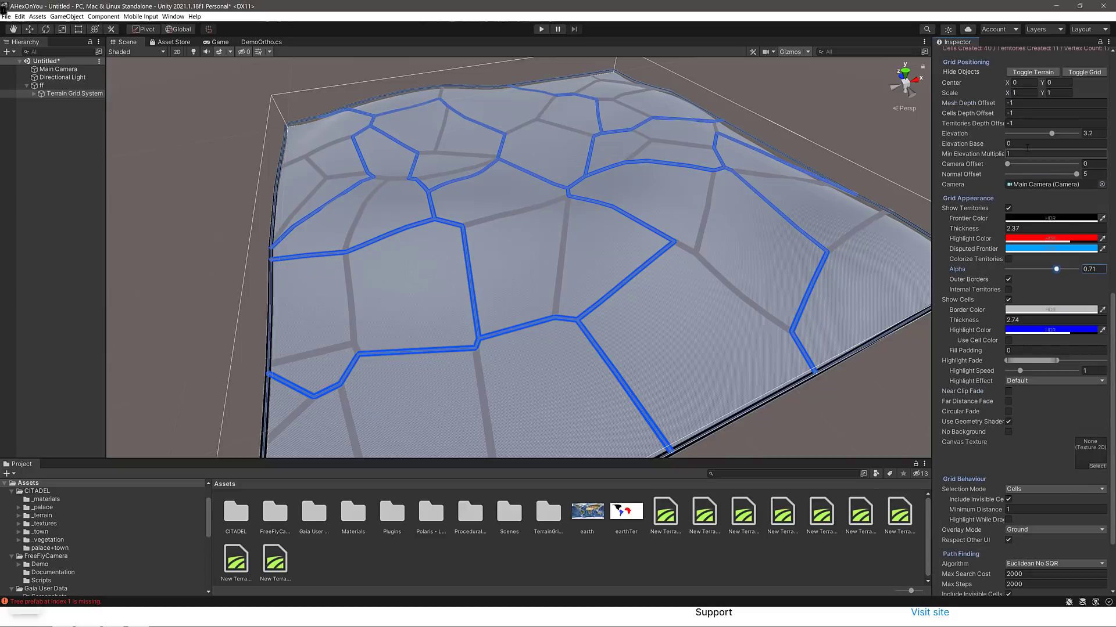
scroll(957, 136, up, 6)
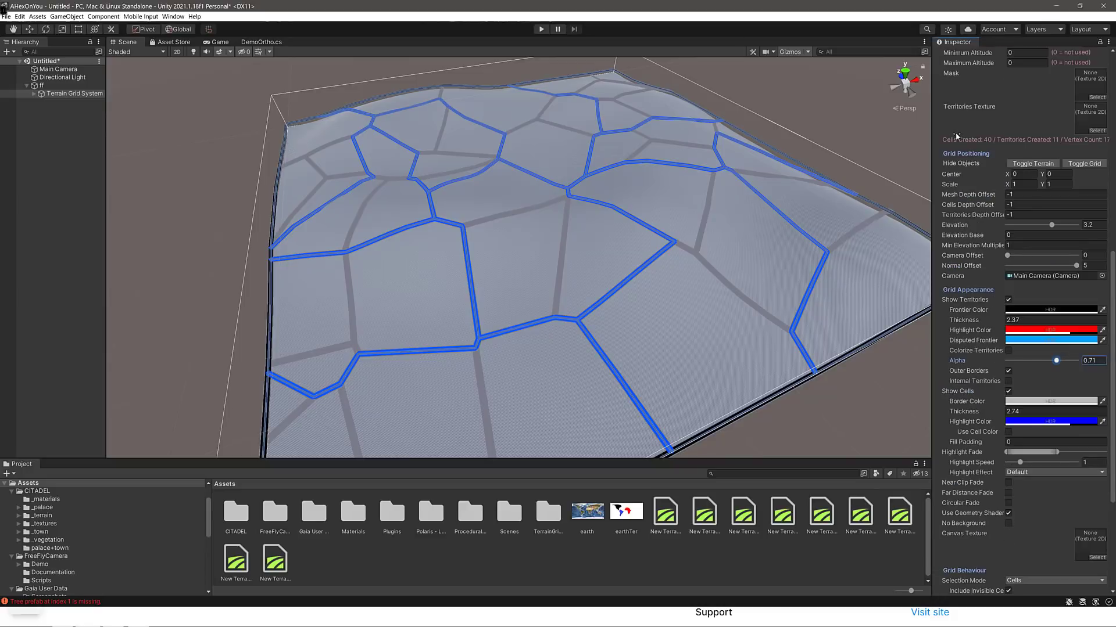
scroll(957, 137, up, 3)
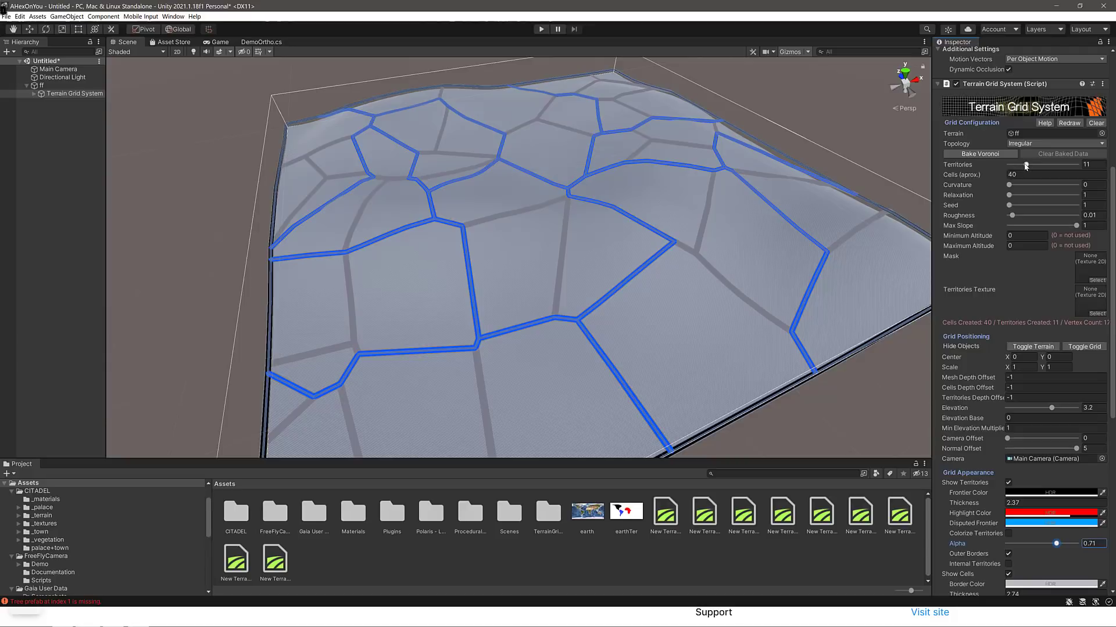
drag(1026, 166, 1008, 165)
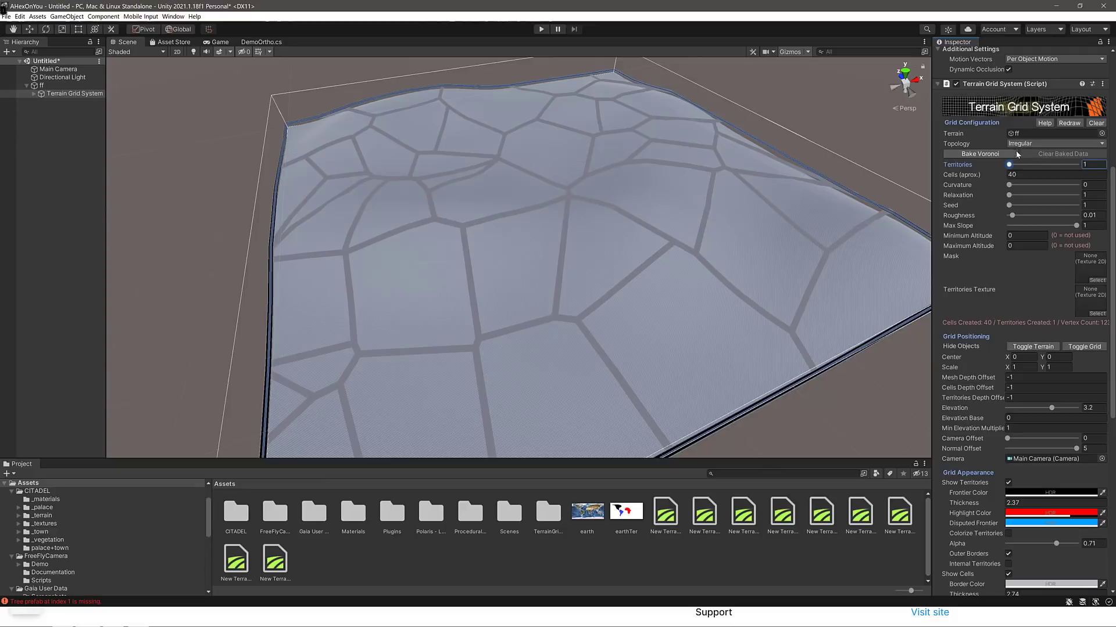
click(1011, 145)
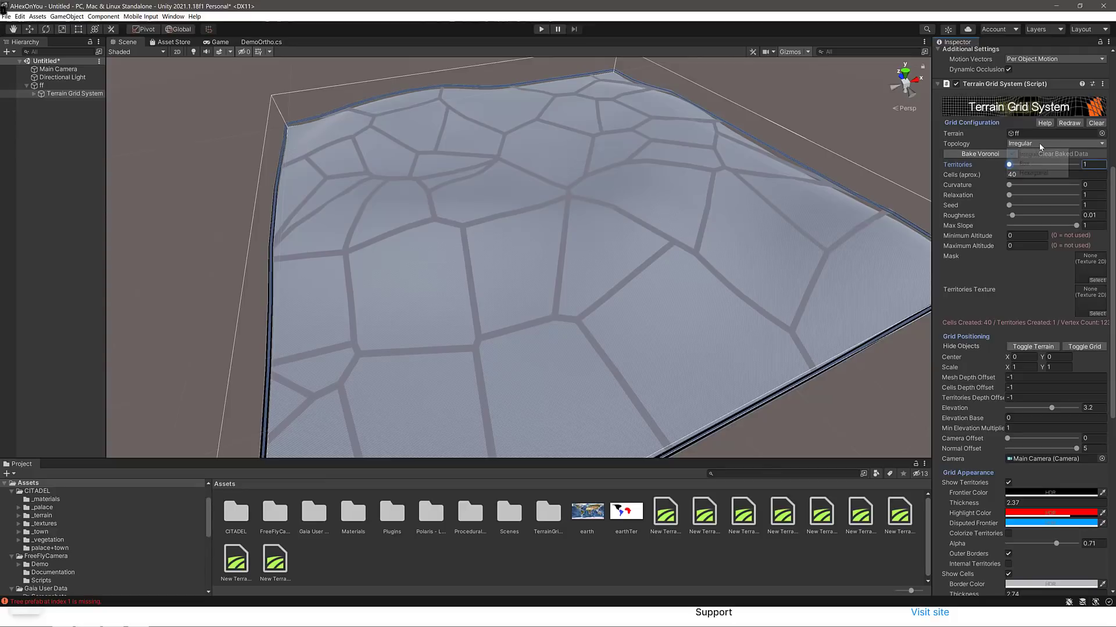
click(1020, 160)
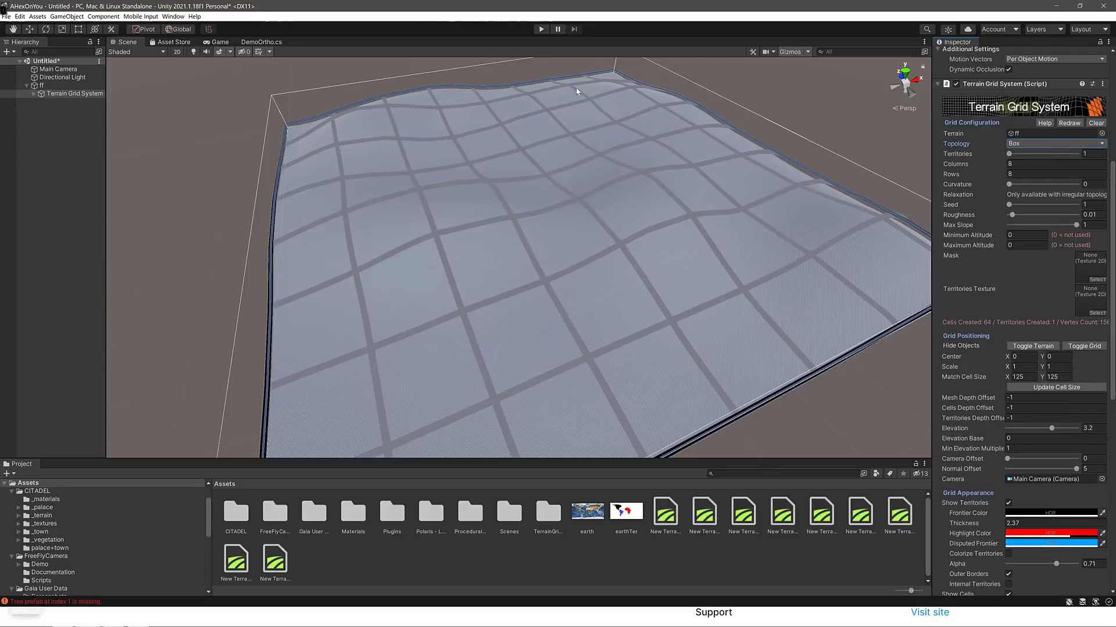
Divide the grid into 24 columns and 24 rows.
click(1014, 164)
text(24)
key(Tab)
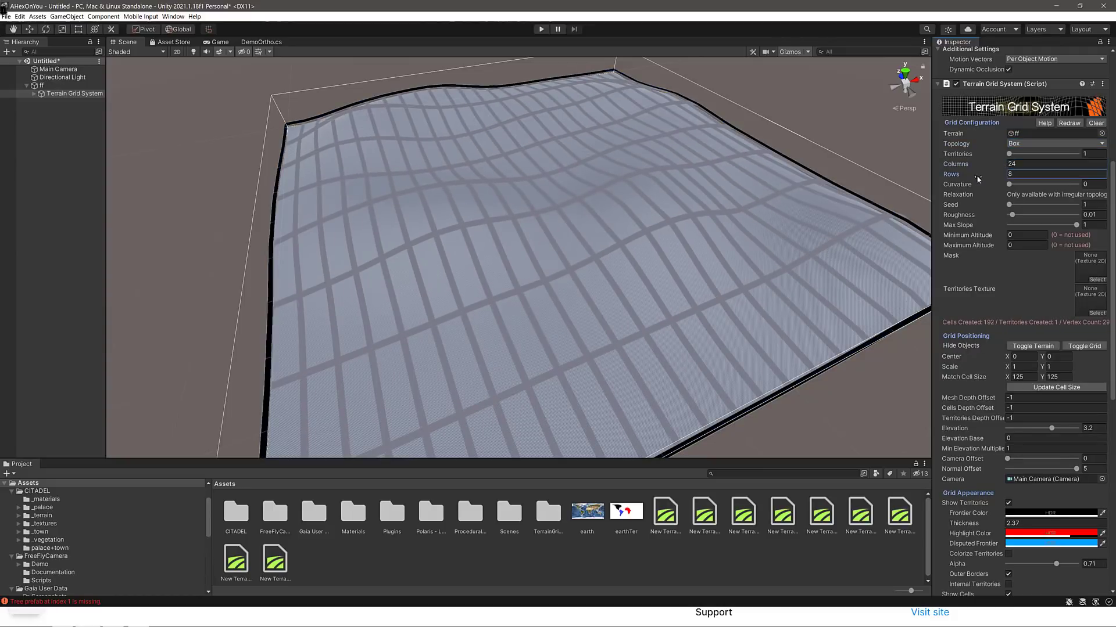
text(27)
key(BackSpace)
text(3)
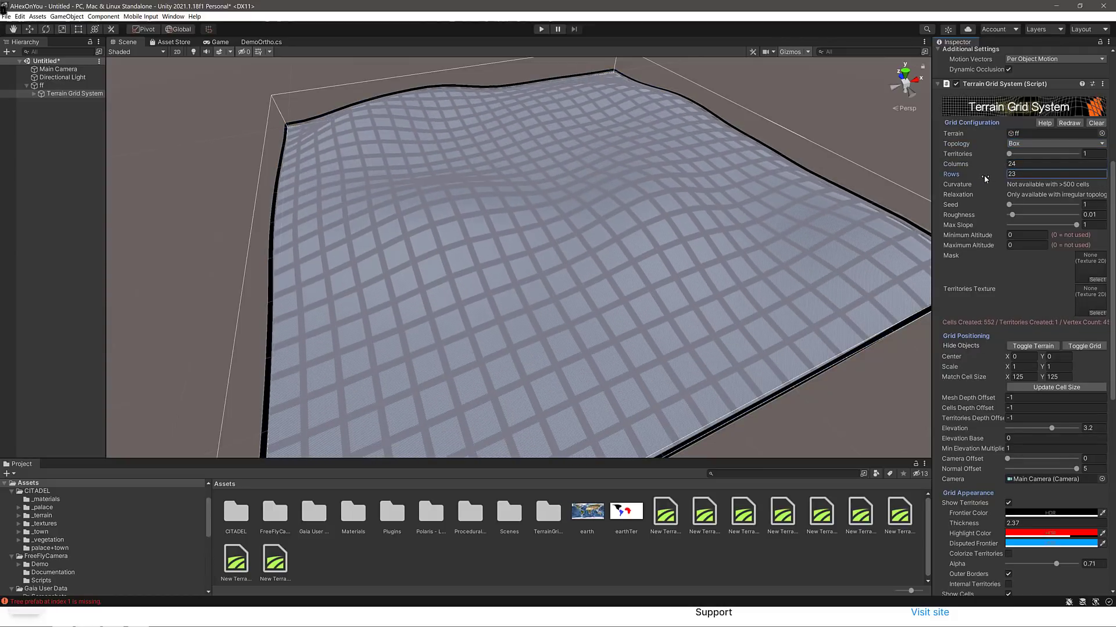
key(BackSpace)
text(6)
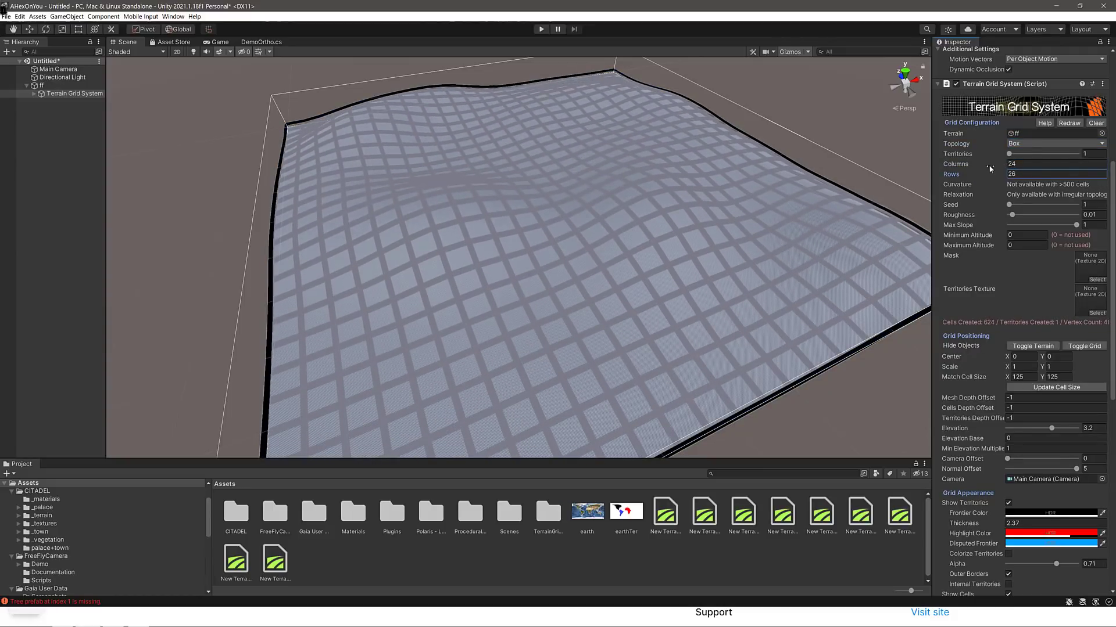
text(24)
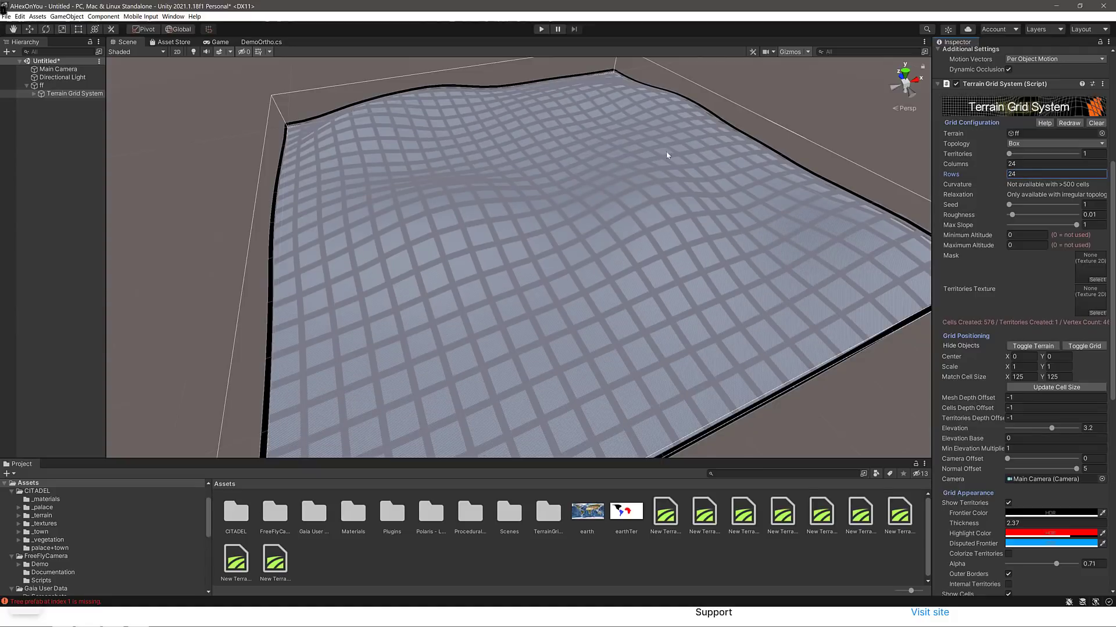
Switch the grid topology to Hexagonal and set the cell border thickness to 1.15.
click(1055, 144)
click(1034, 174)
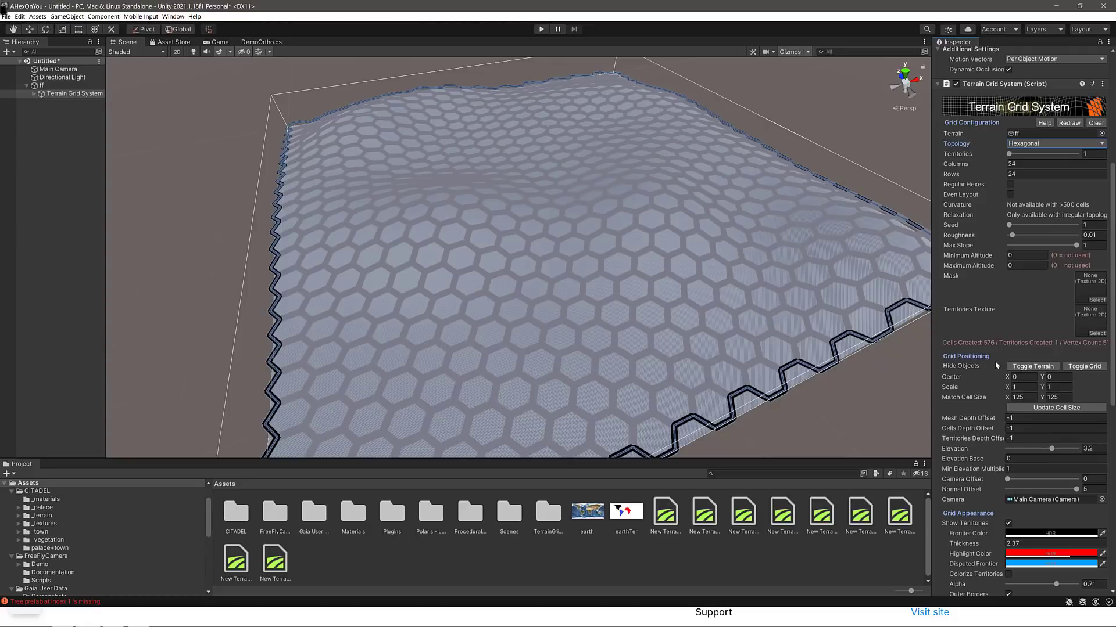
scroll(967, 442, down, 10)
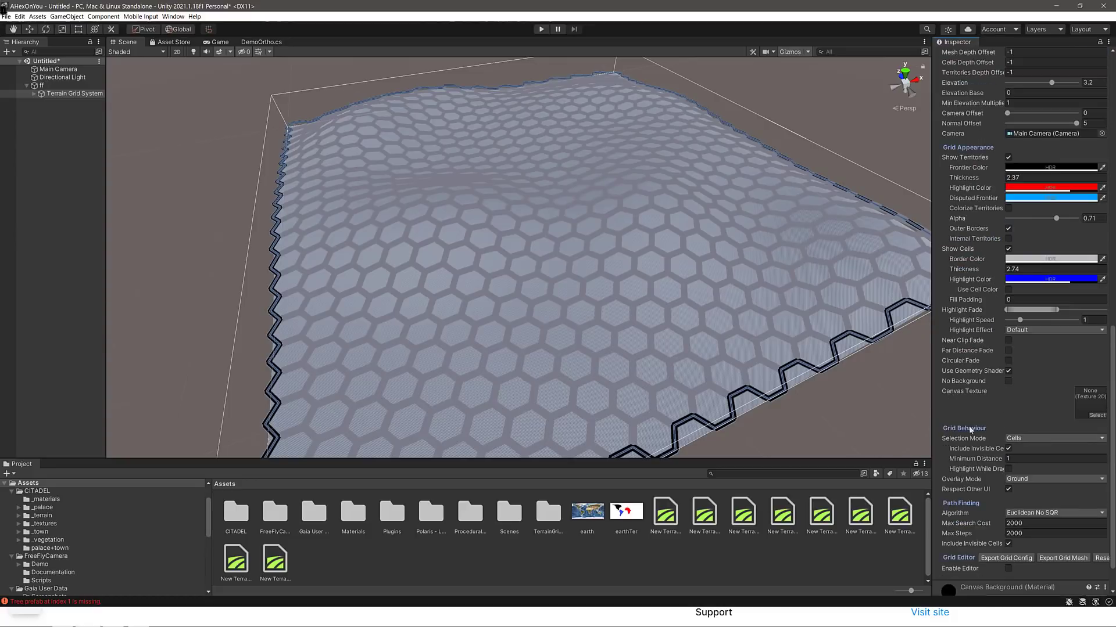
click(1008, 250)
click(1008, 250)
drag(967, 272, 936, 274)
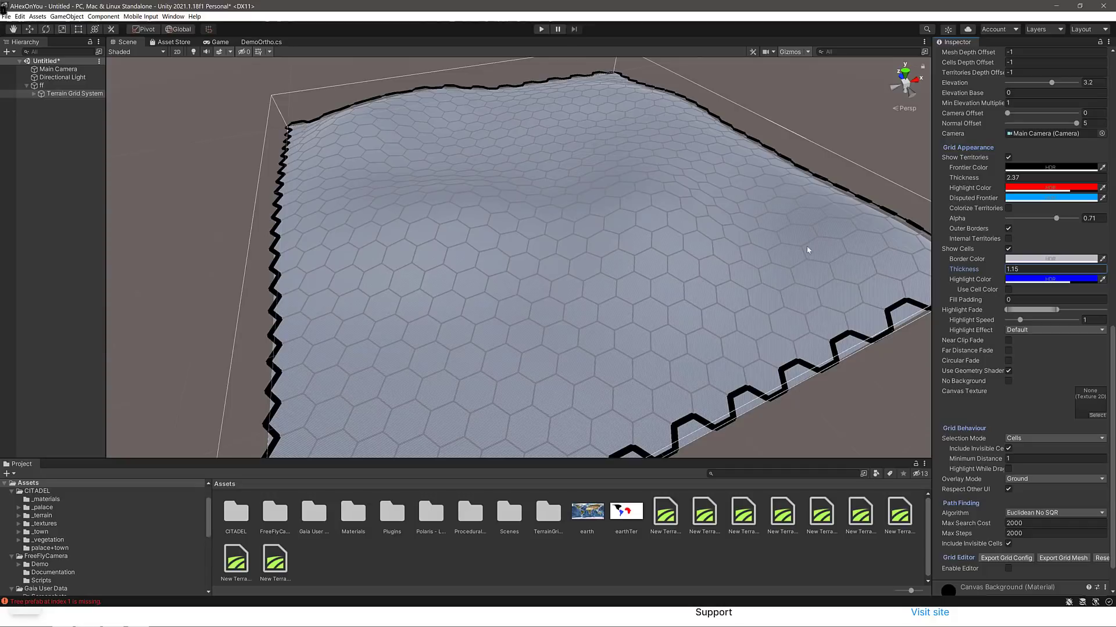
Change the cell border color to black, RGB 0, 0, 0.
click(1037, 258)
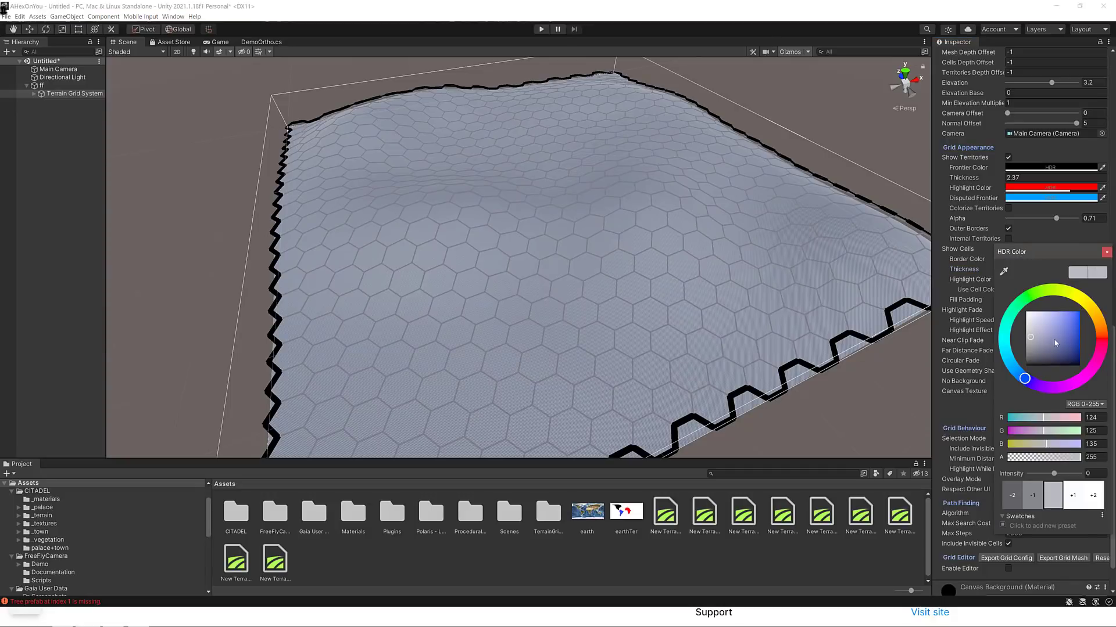
drag(1055, 343, 1082, 372)
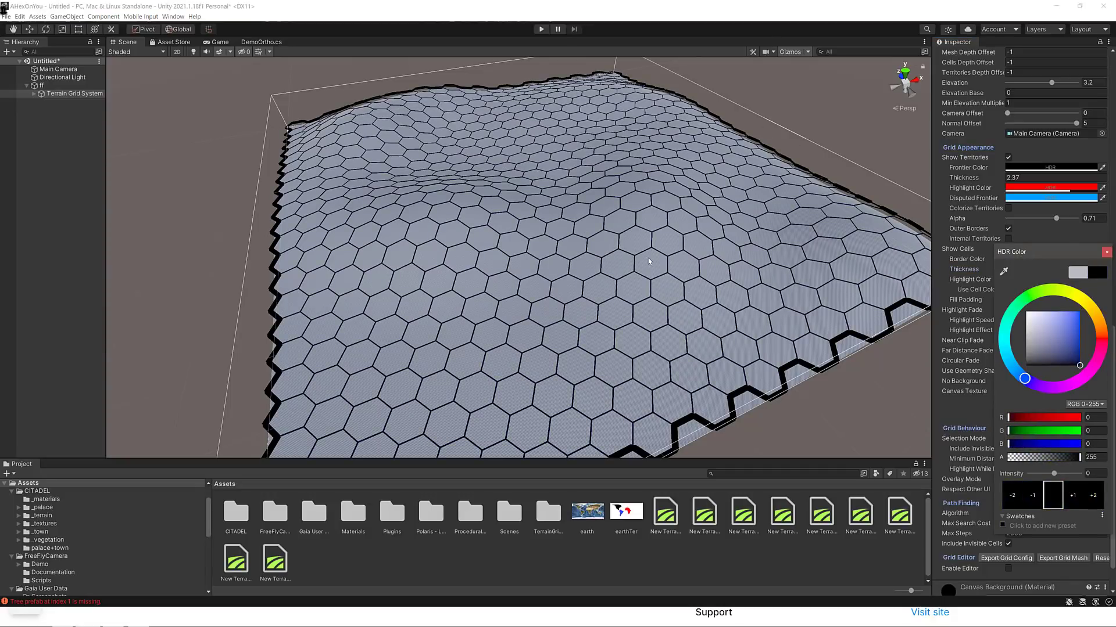
click(938, 289)
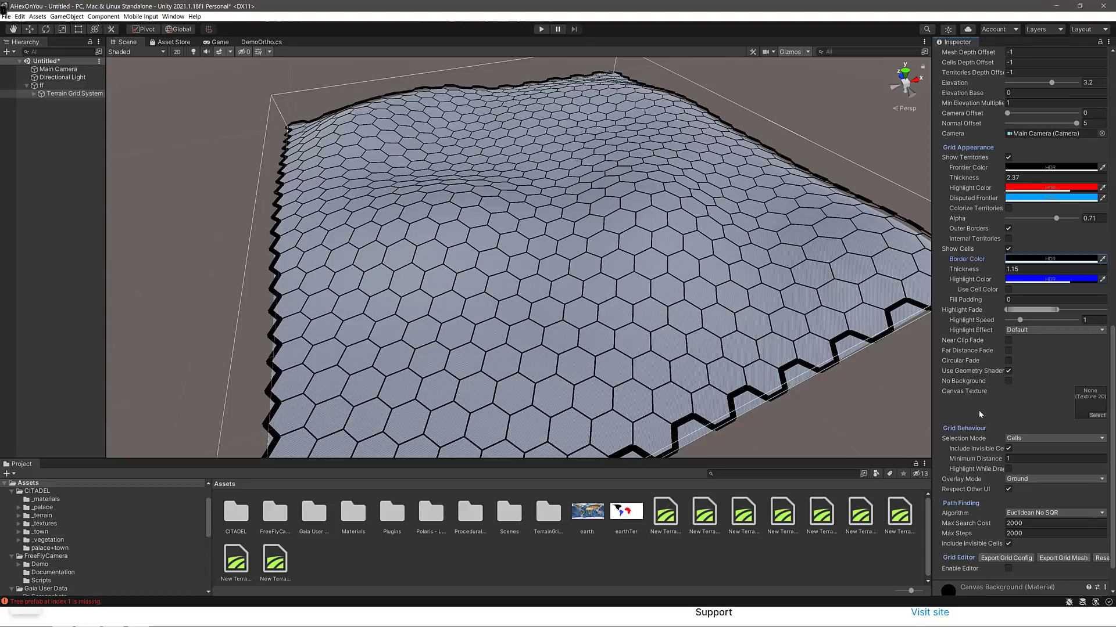
Review the selection mode options in the grid behaviour settings.
scroll(978, 410, down, 2)
click(1017, 398)
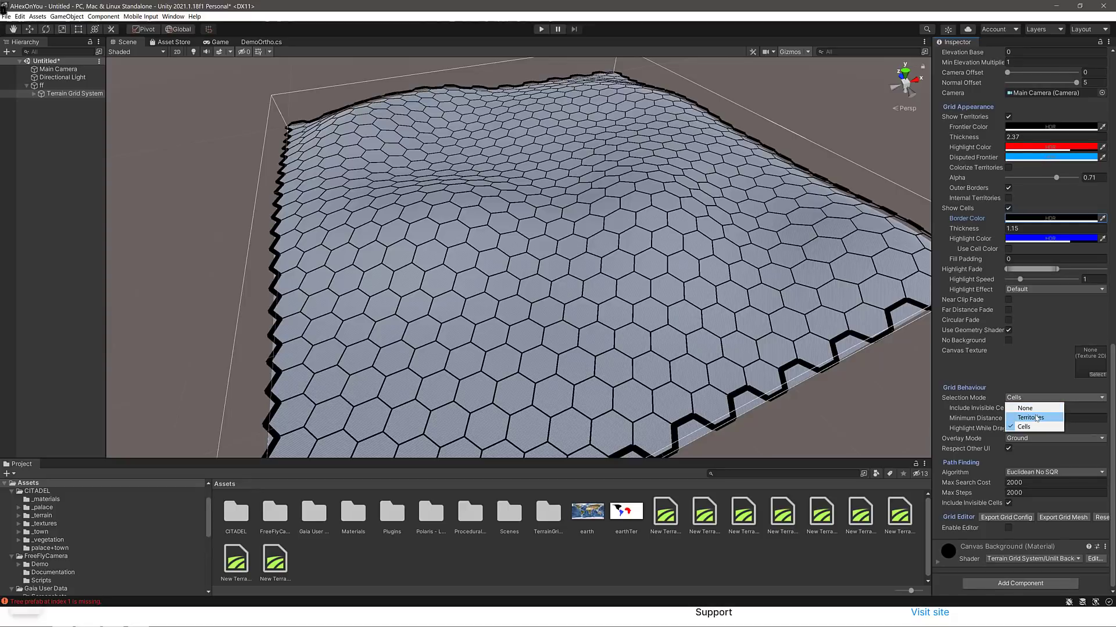
click(996, 369)
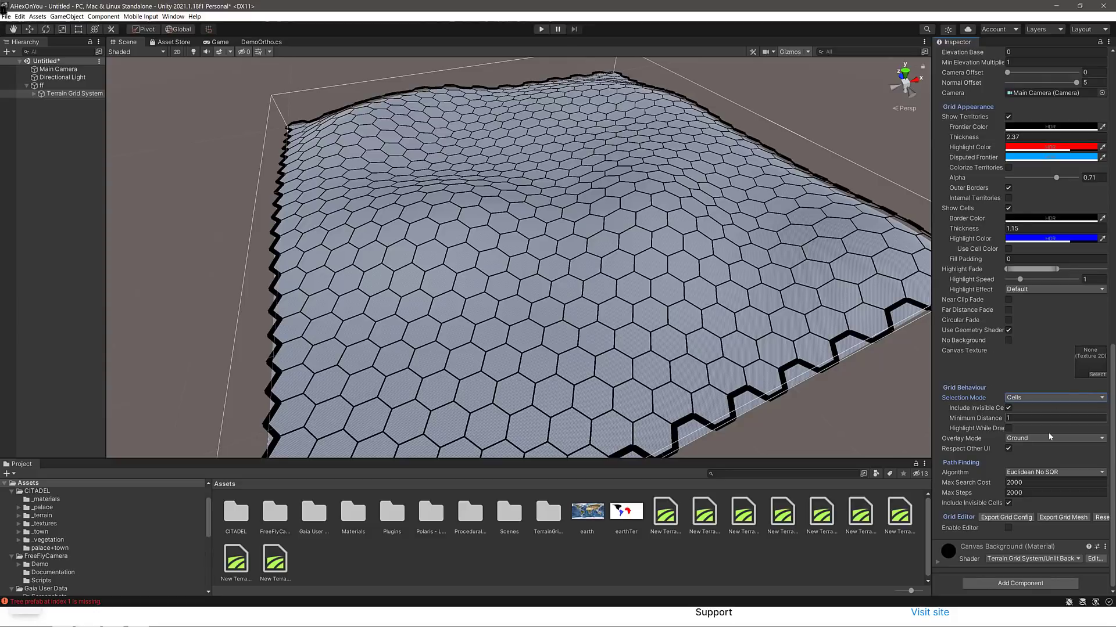
scroll(1042, 419, up, 5)
scroll(1049, 330, up, 5)
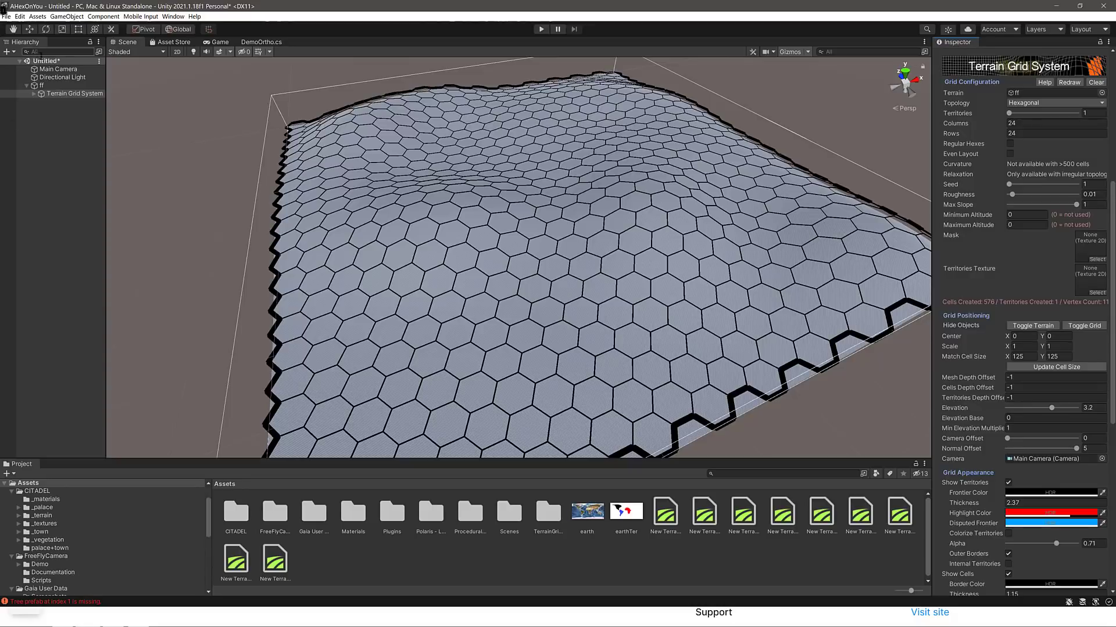
Attach the FreeFlyCamera script from the FreeFlyCamera Scripts folder to the Main Camera.
click(58, 71)
scroll(109, 532, down, 10)
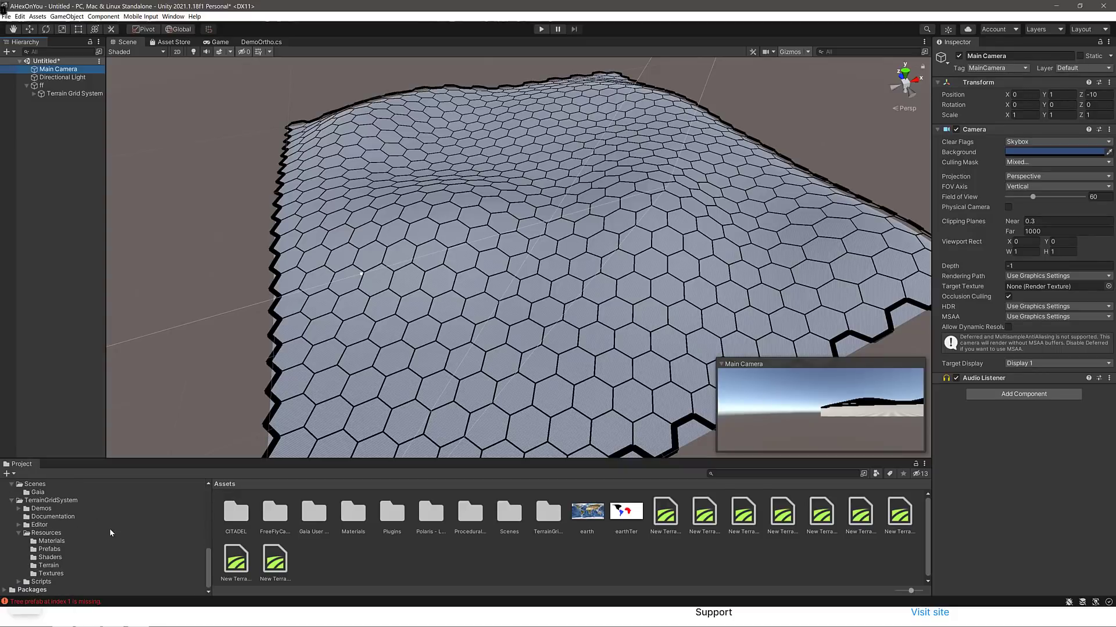
scroll(98, 524, up, 2)
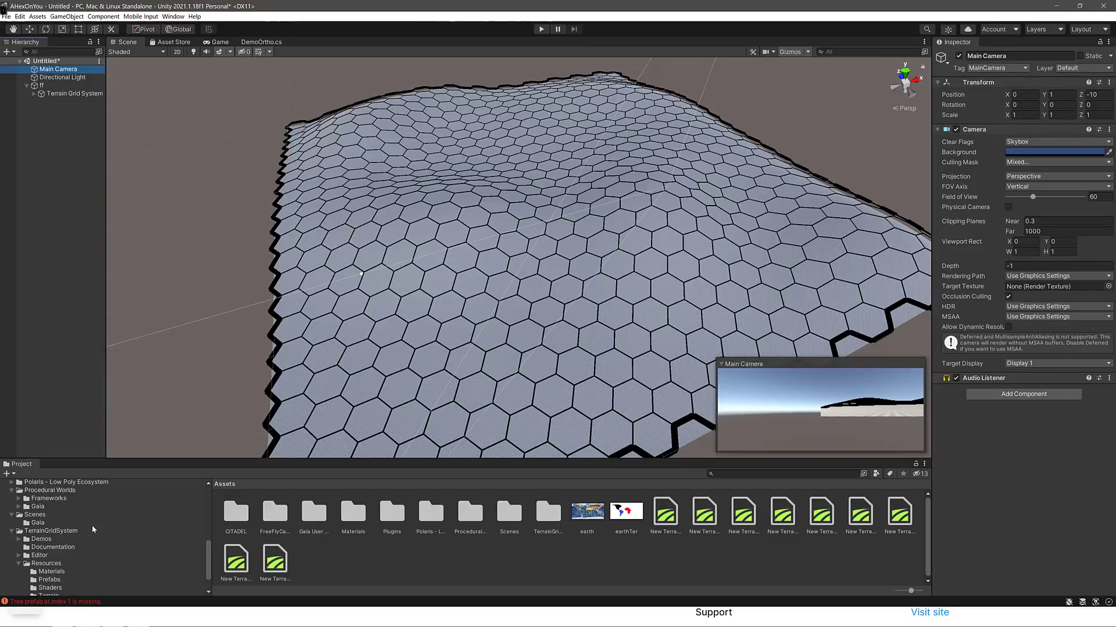
scroll(100, 524, up, 10)
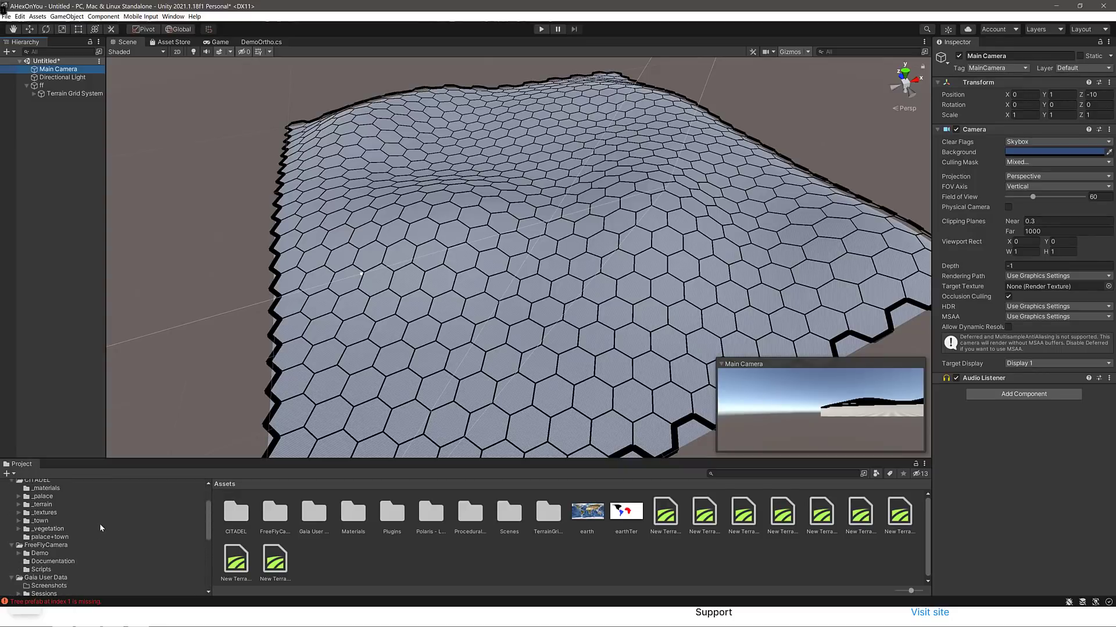
click(42, 570)
drag(246, 512, 984, 468)
Play the scene, fly the camera up over the hexagonal terrain to check cell highlighting, and stop playback.
click(541, 30)
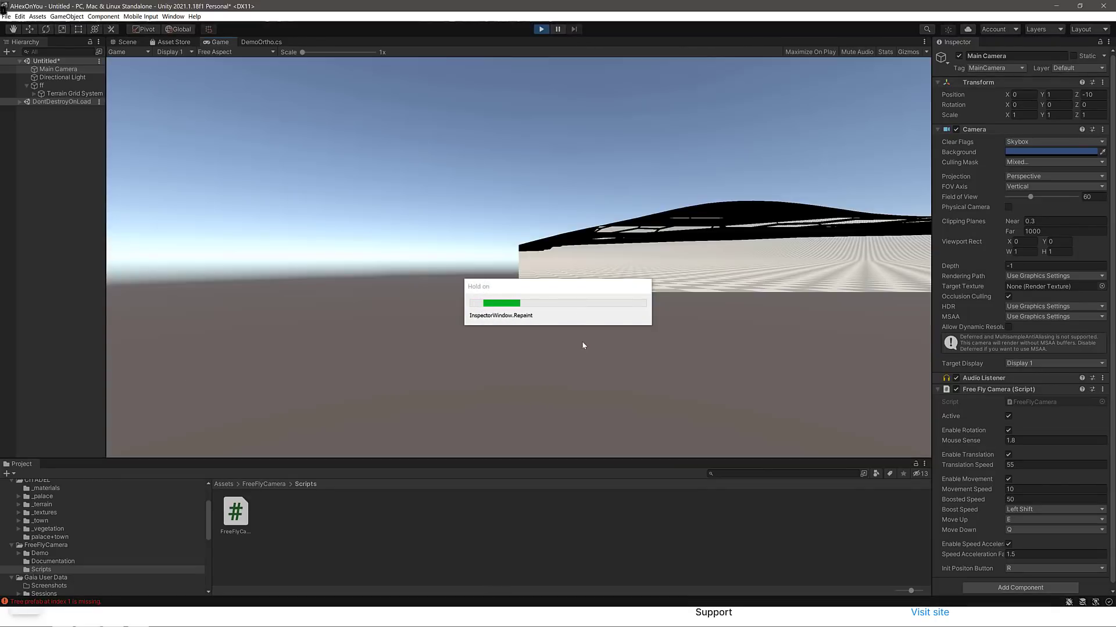
key(q)
key(e)
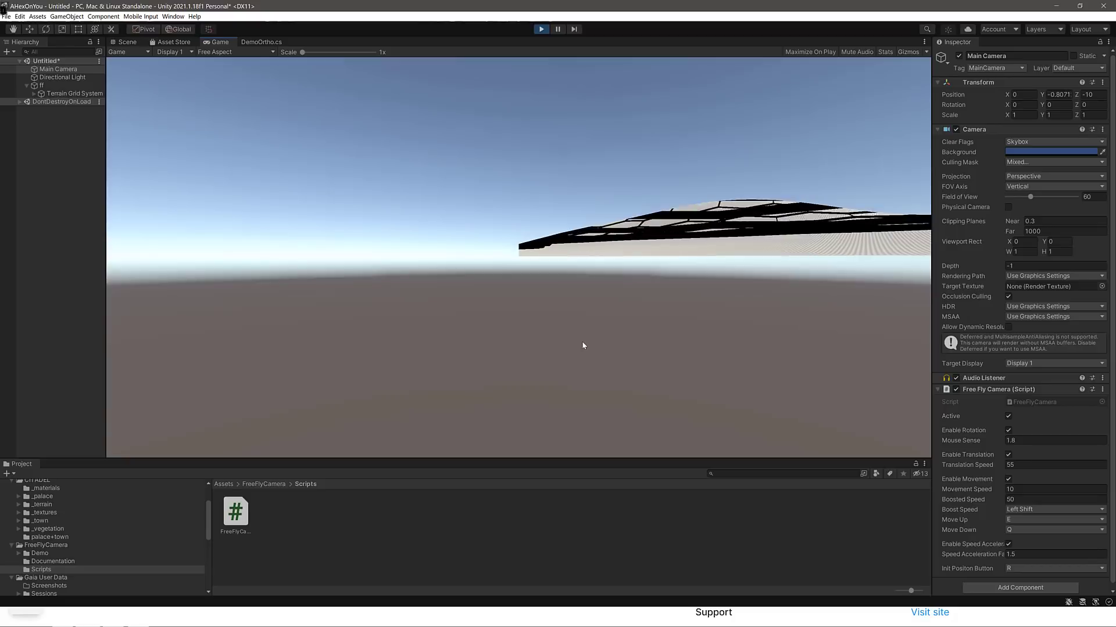
key(e)
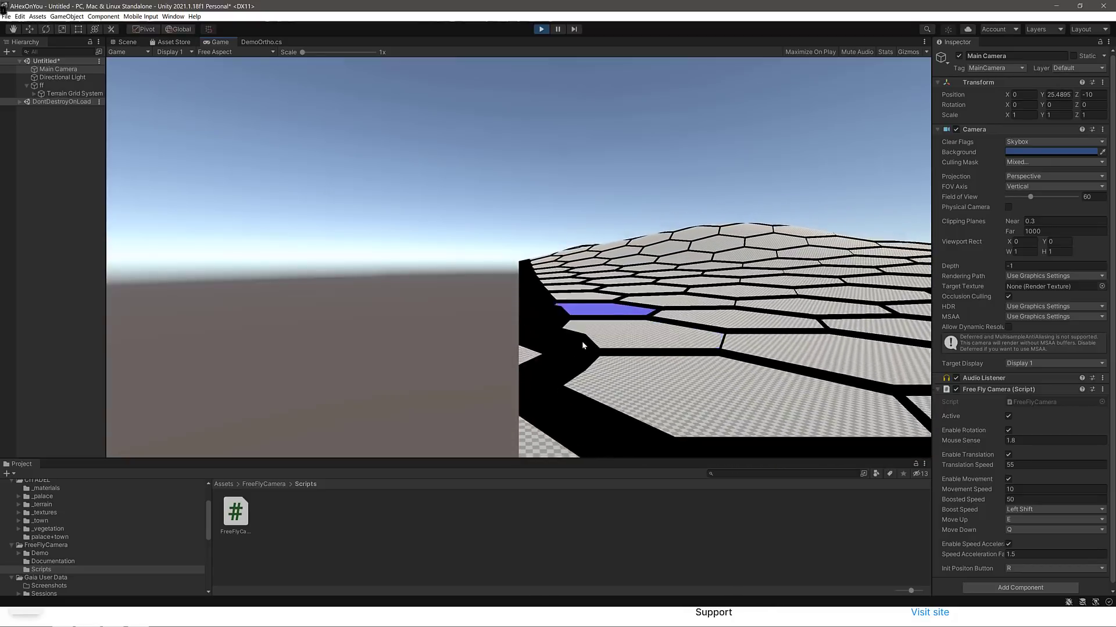
key(e)
key(w)
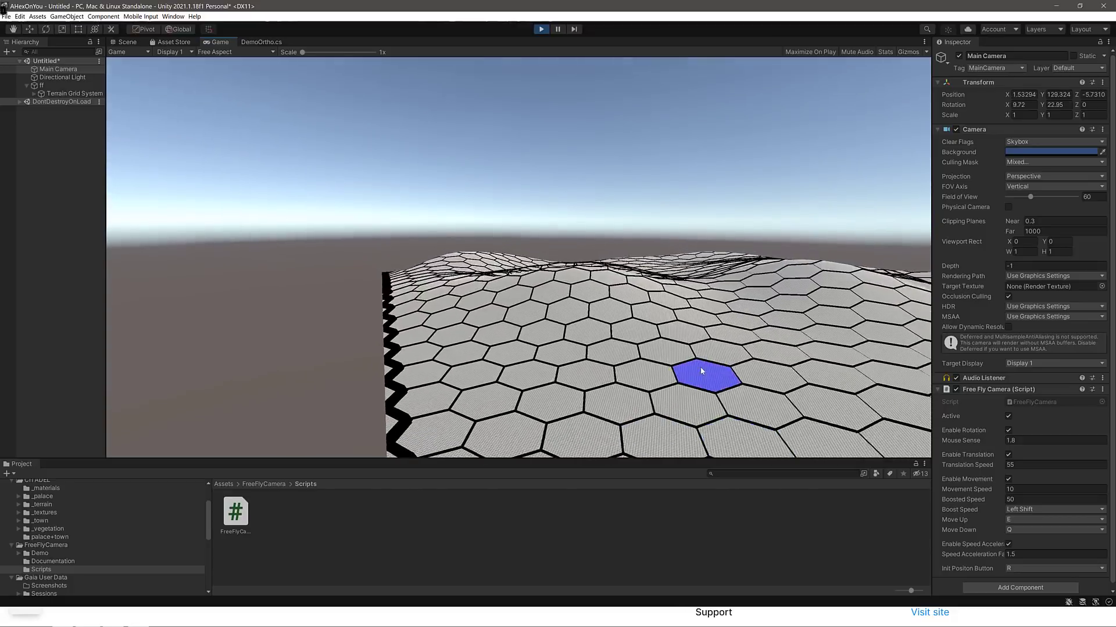
key(e)
key(w)
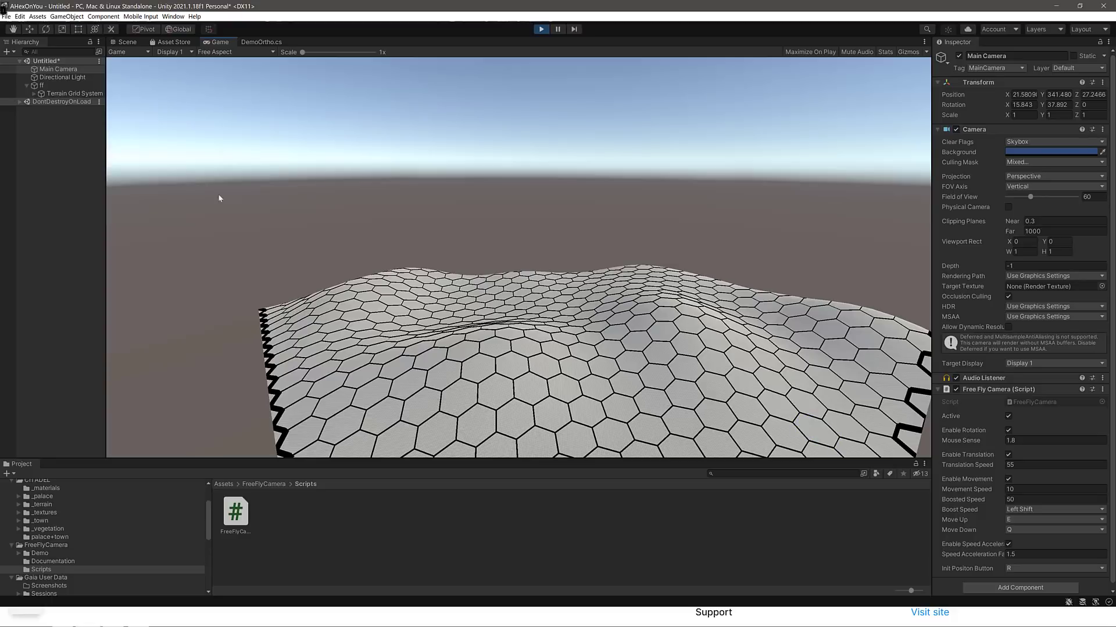
click(541, 30)
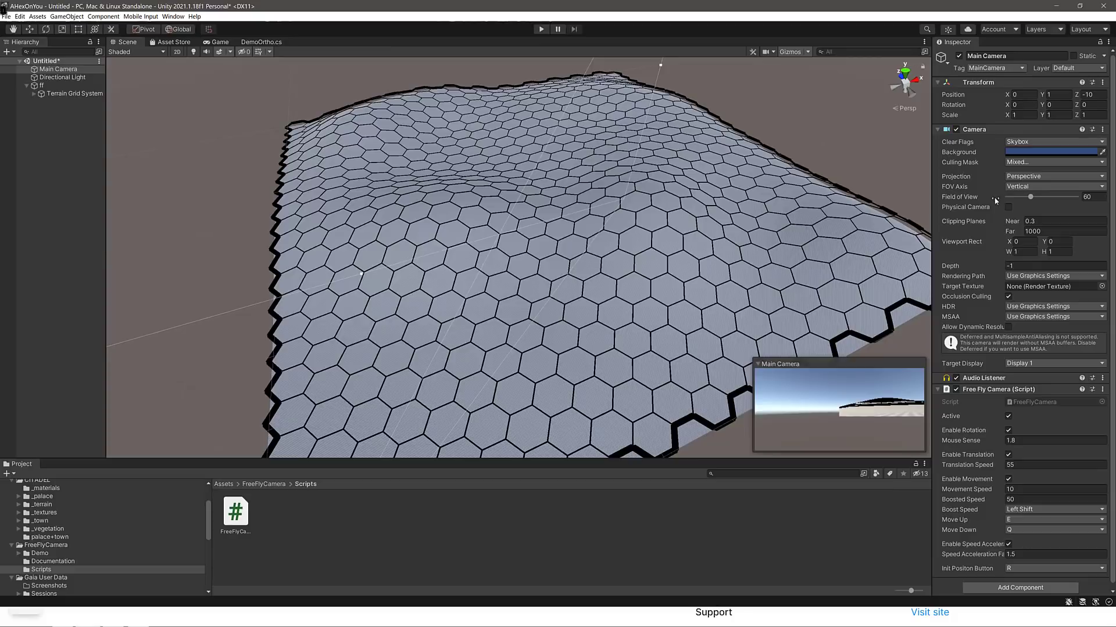
Set the number of territories on the Terrain Grid System object to 9.
scroll(981, 220, down, 1)
scroll(981, 220, up, 1)
click(23, 93)
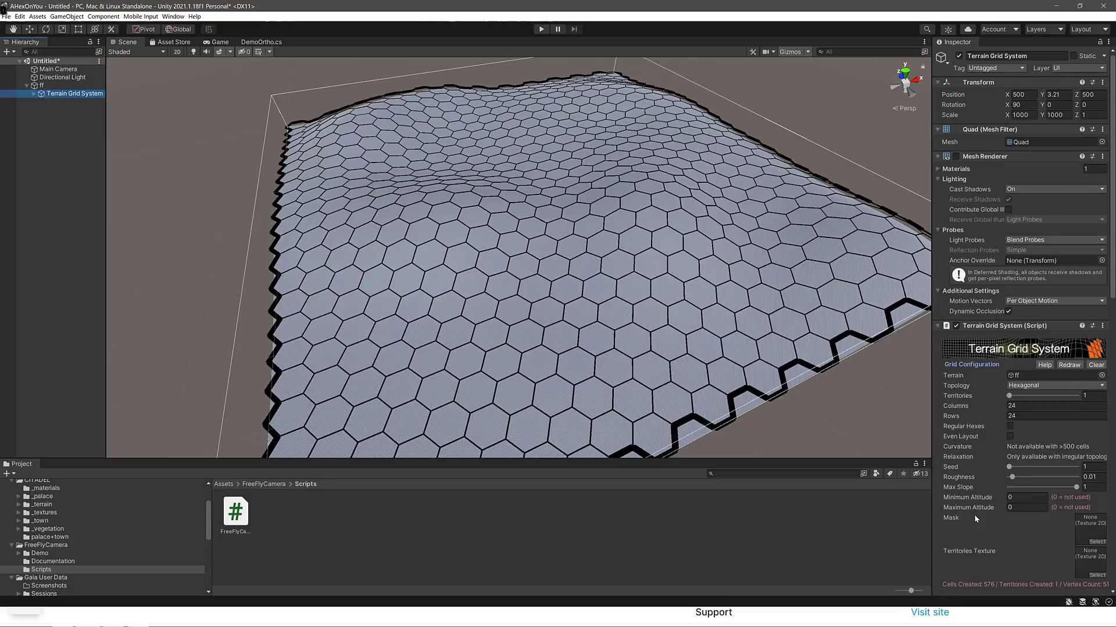
scroll(1006, 549, down, 3)
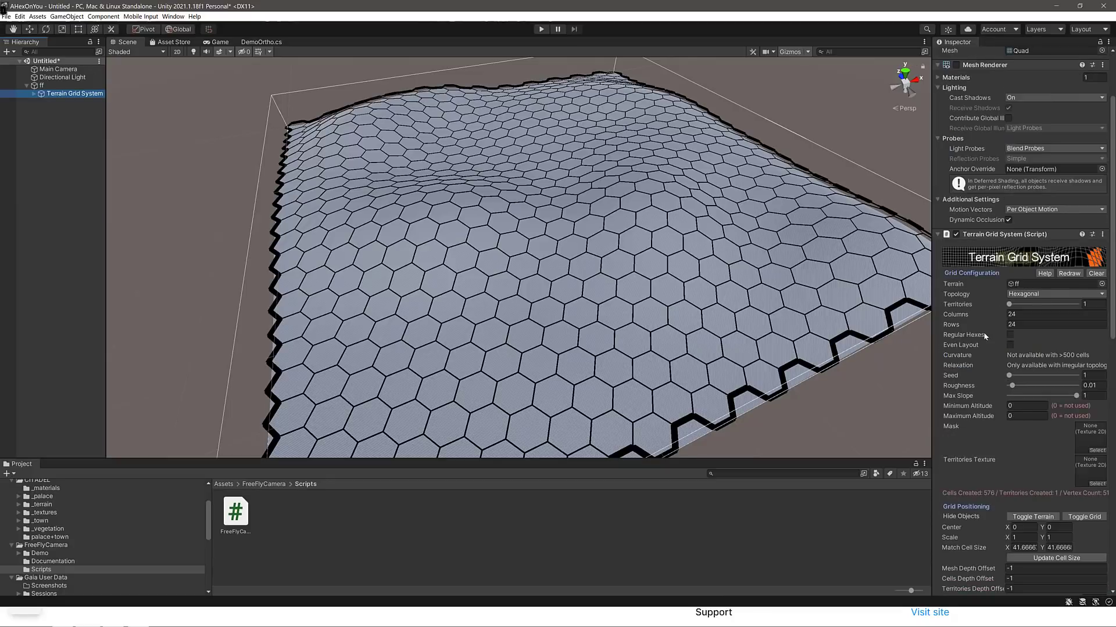
mouse_move(1008, 305)
mouse_down()
mouse_move(1028, 307)
mouse_move(1011, 306)
mouse_up()
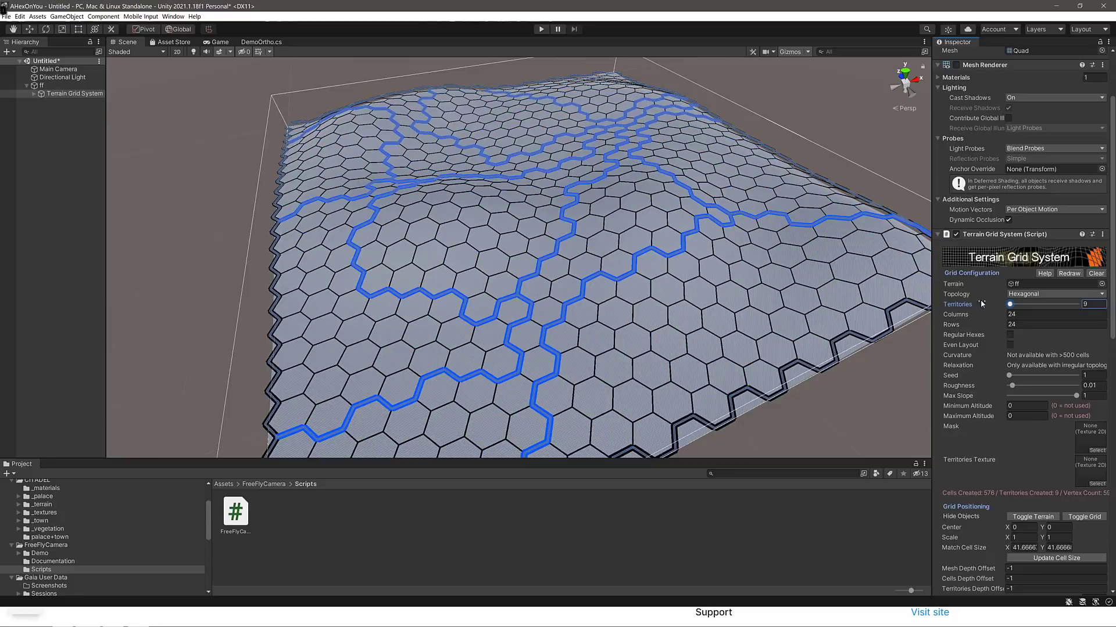
Switch the grid topology to Irregular and set the approximate cell count to 333.
click(1038, 294)
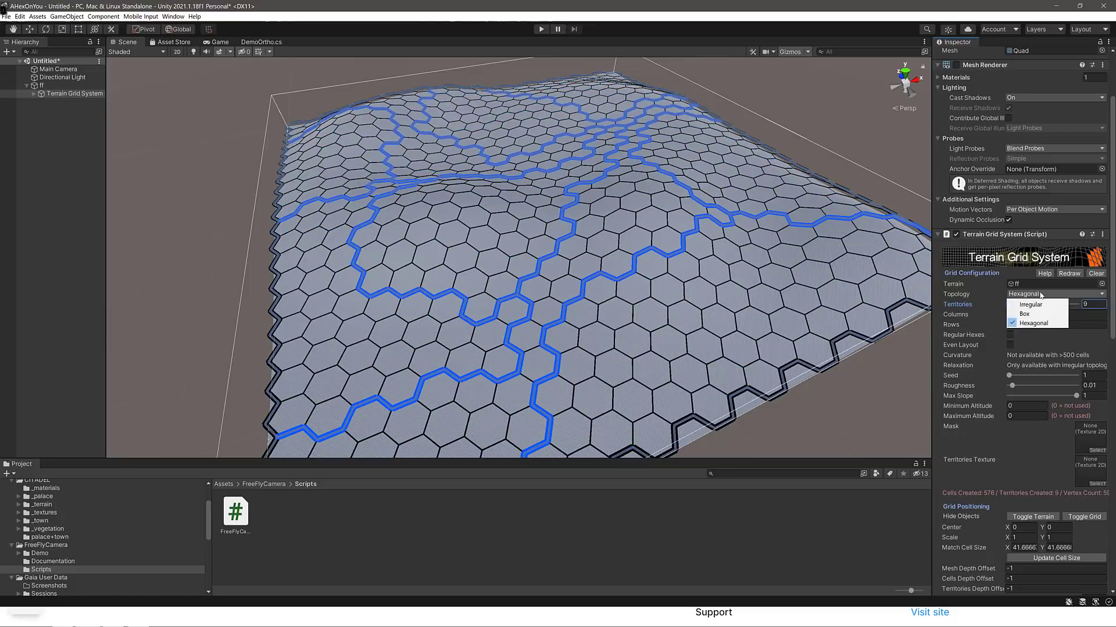
click(1026, 304)
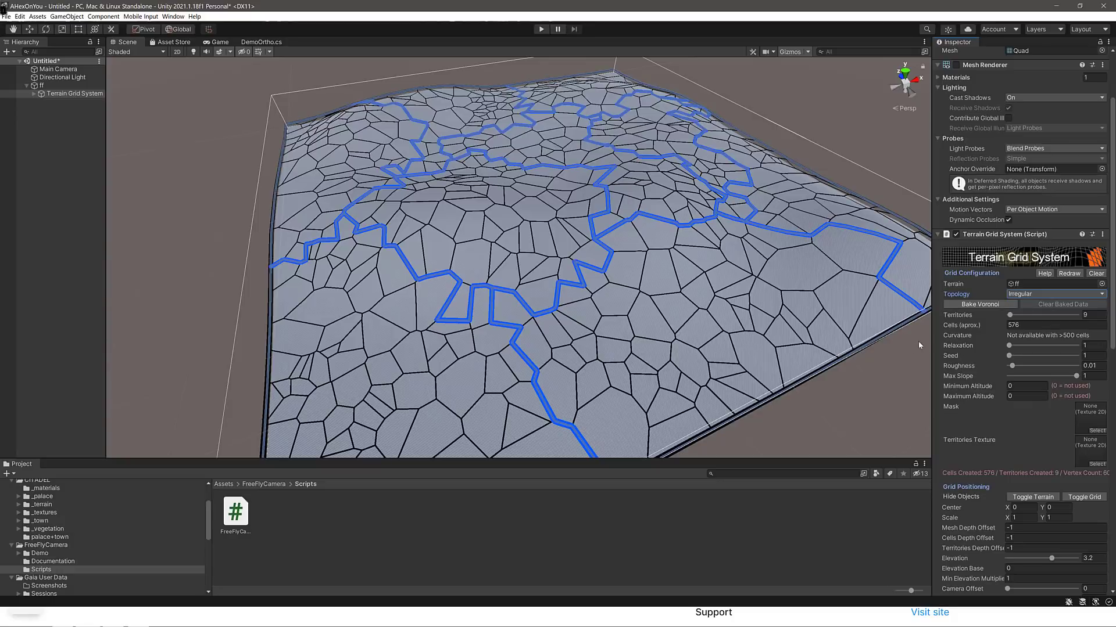
click(1018, 323)
click(1016, 324)
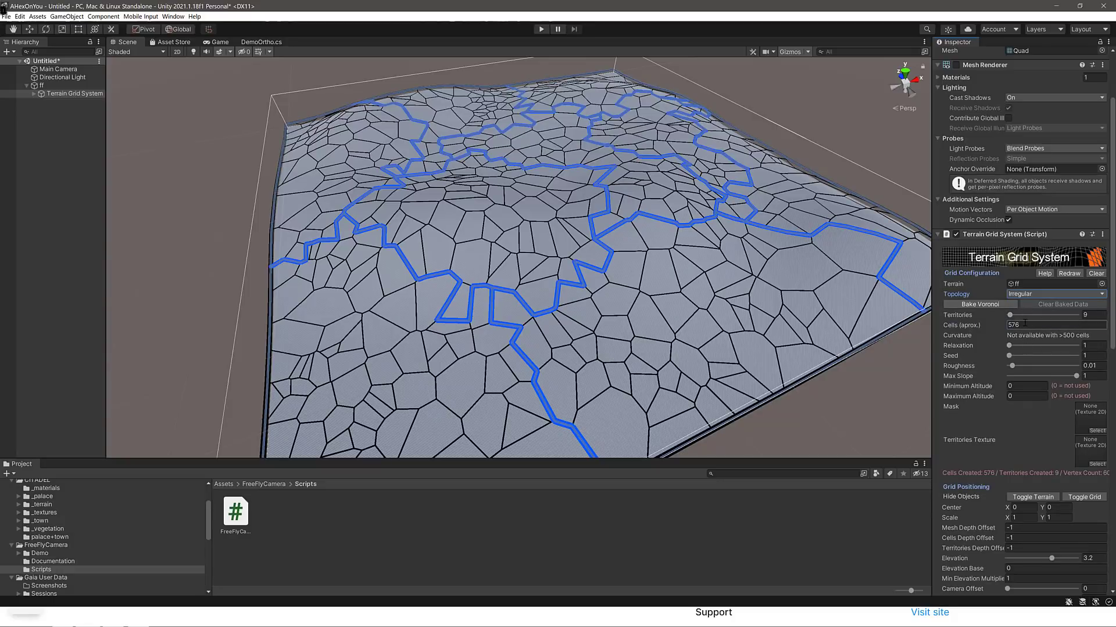
click(1001, 326)
text(3)
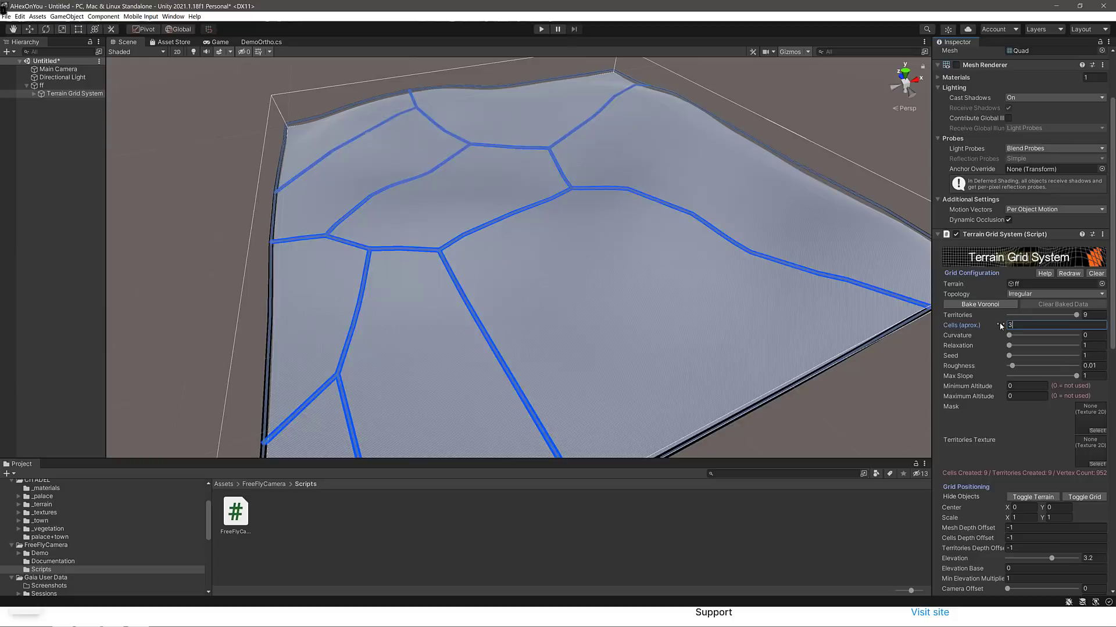
text(33)
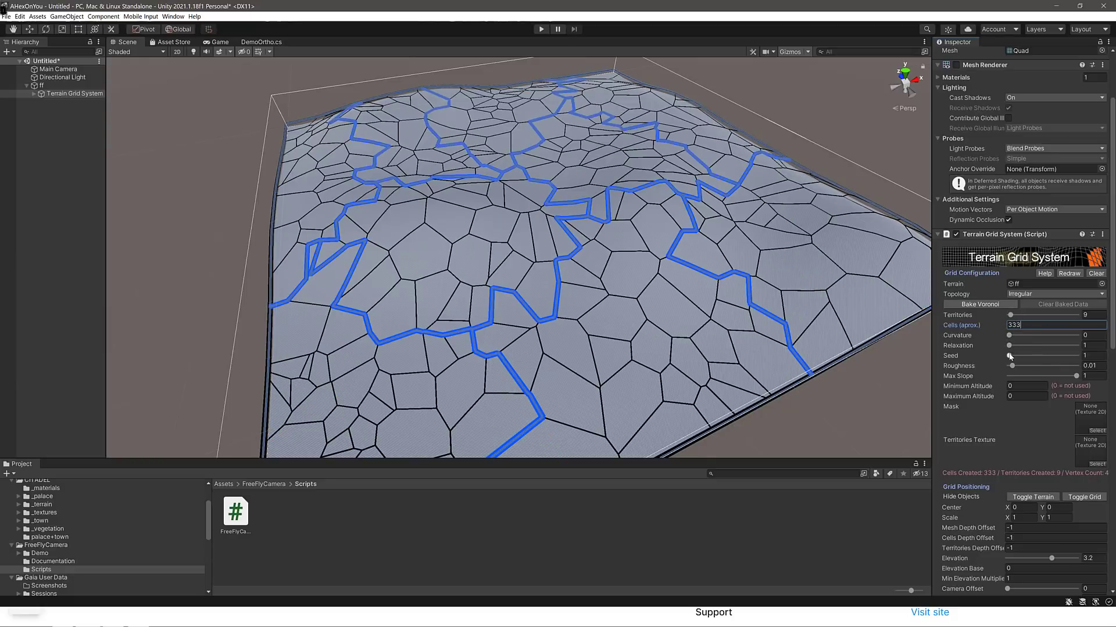
Set the grid seed to 4513 and change the grid behaviour's selection mode to Territories.
drag(1009, 356, 1040, 357)
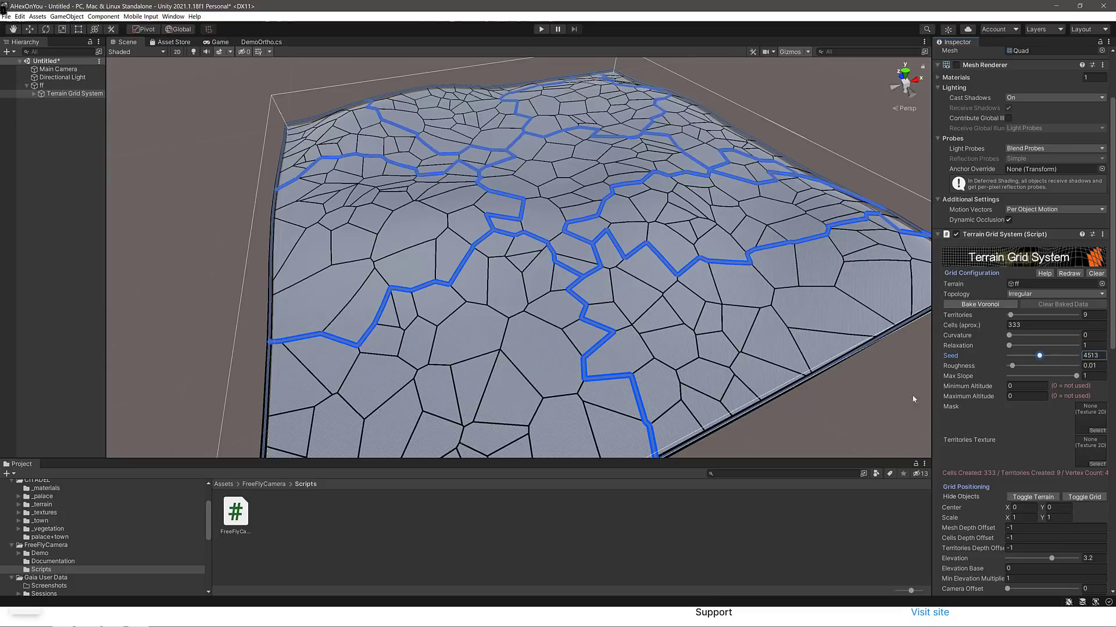
scroll(1017, 441, down, 10)
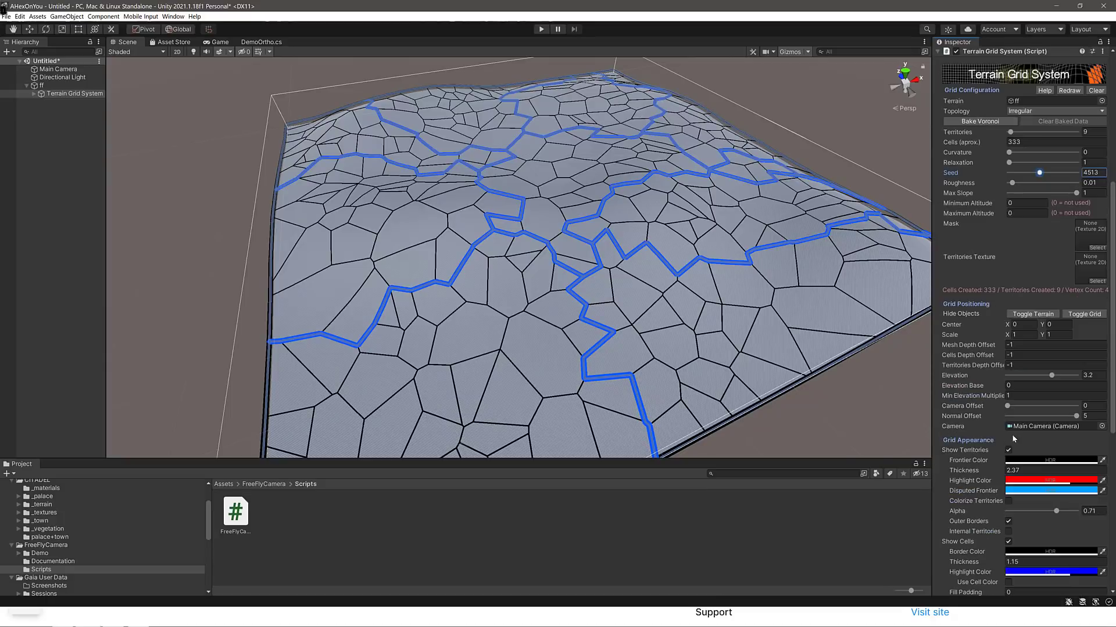
scroll(982, 435, down, 3)
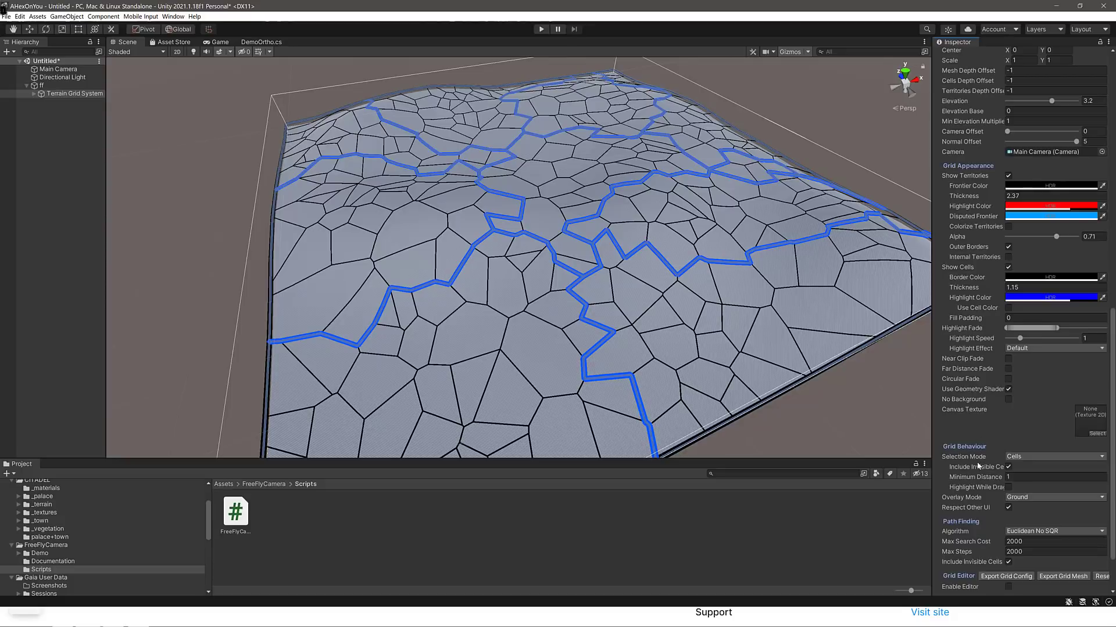
click(1014, 457)
click(1026, 474)
Play the scene, fly the camera above the irregular grid to check territory highlighting, and stop playback.
click(541, 29)
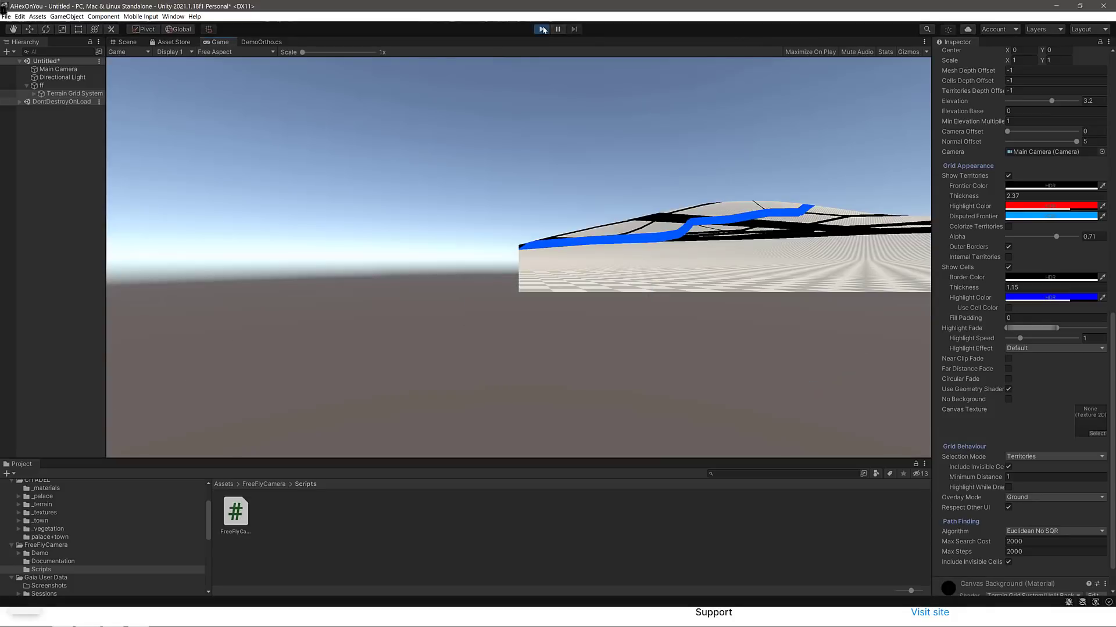
key(w)
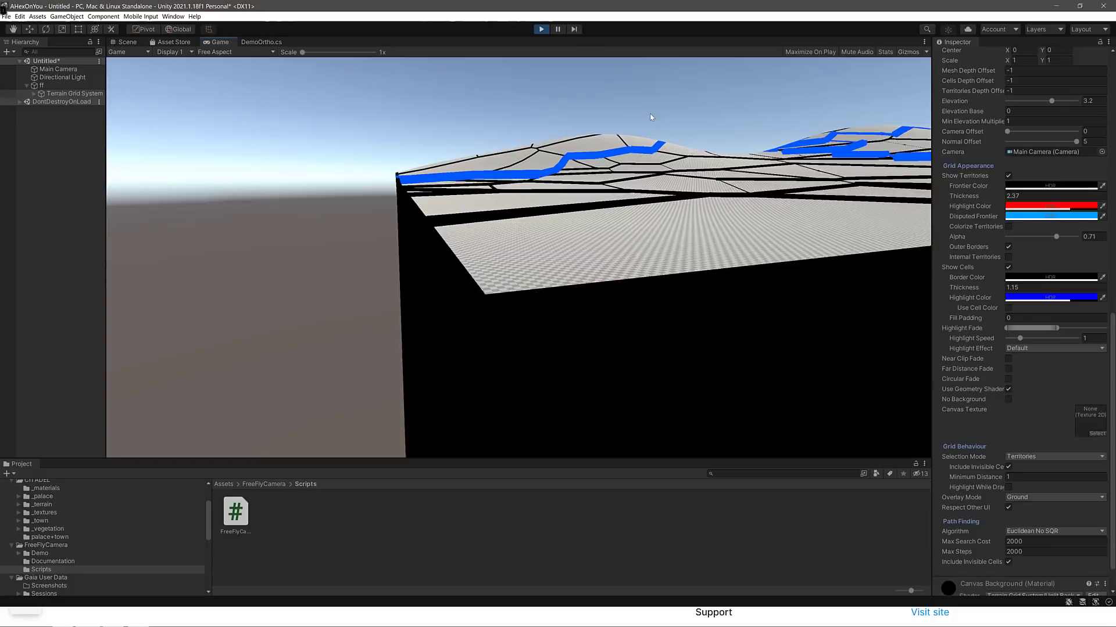
key(e)
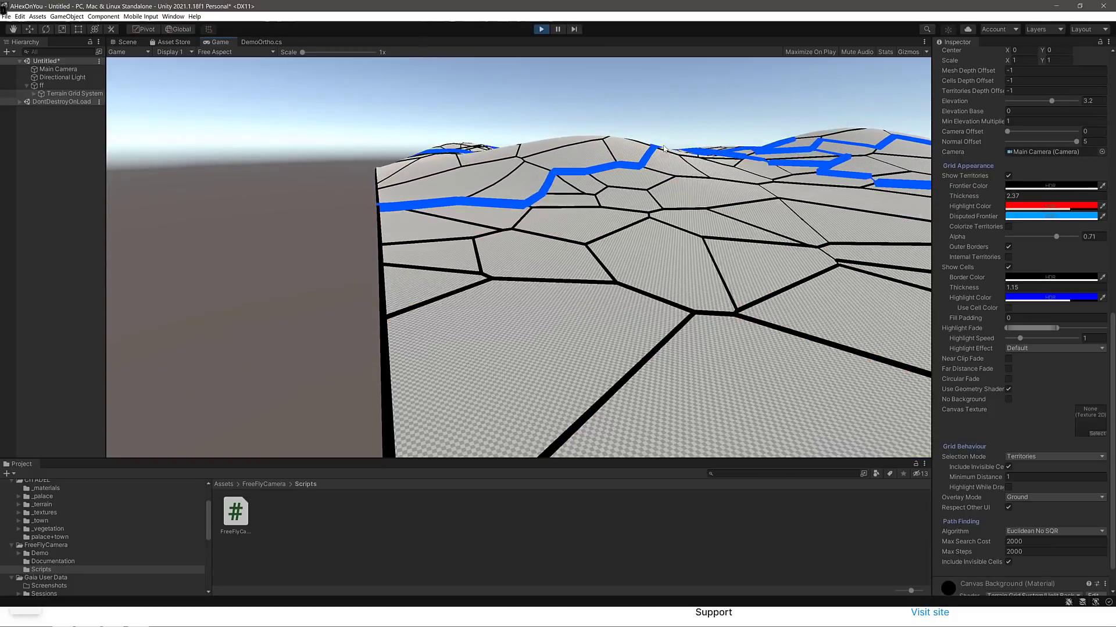
key(e)
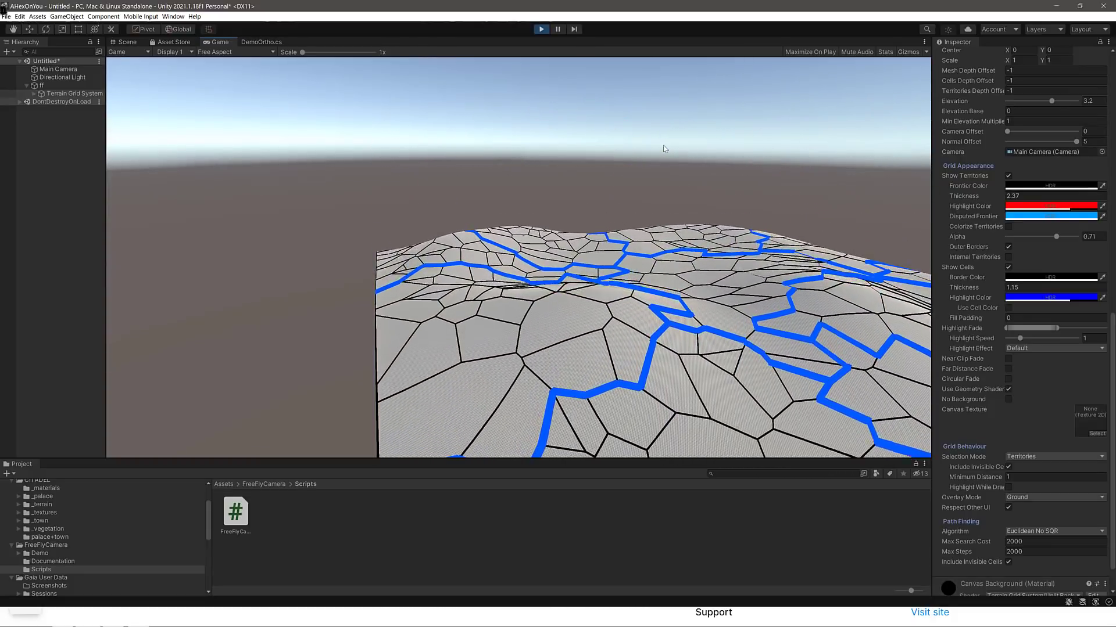
key(e)
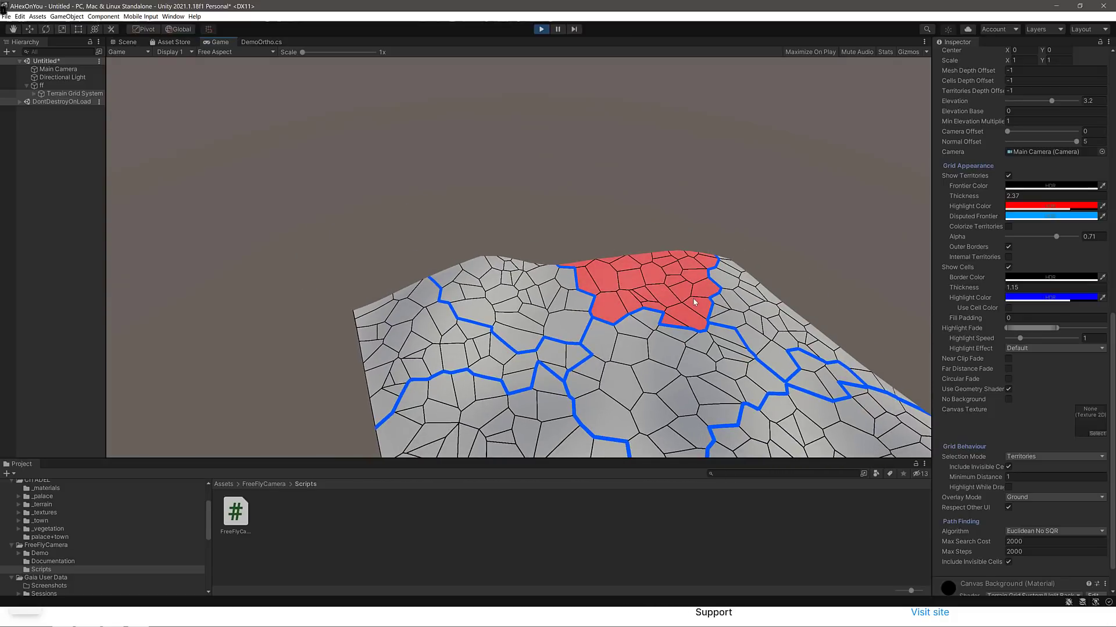
click(540, 30)
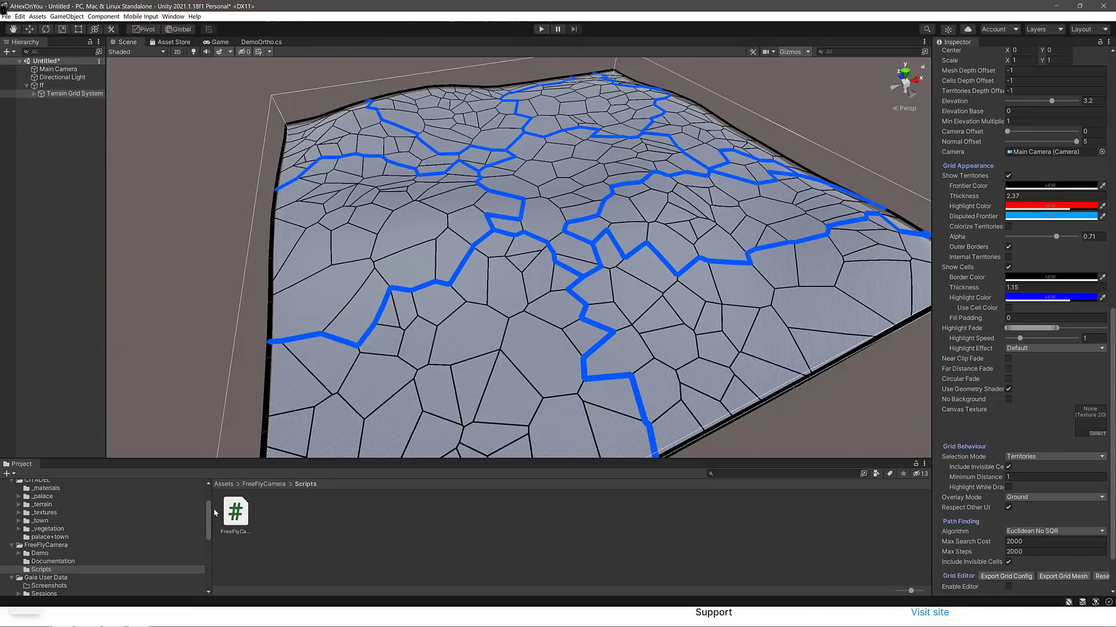
Open the DocumentationTGS PDF from the TerrainGridSystem Documentation folder in the project assets.
scroll(208, 520, up, 4)
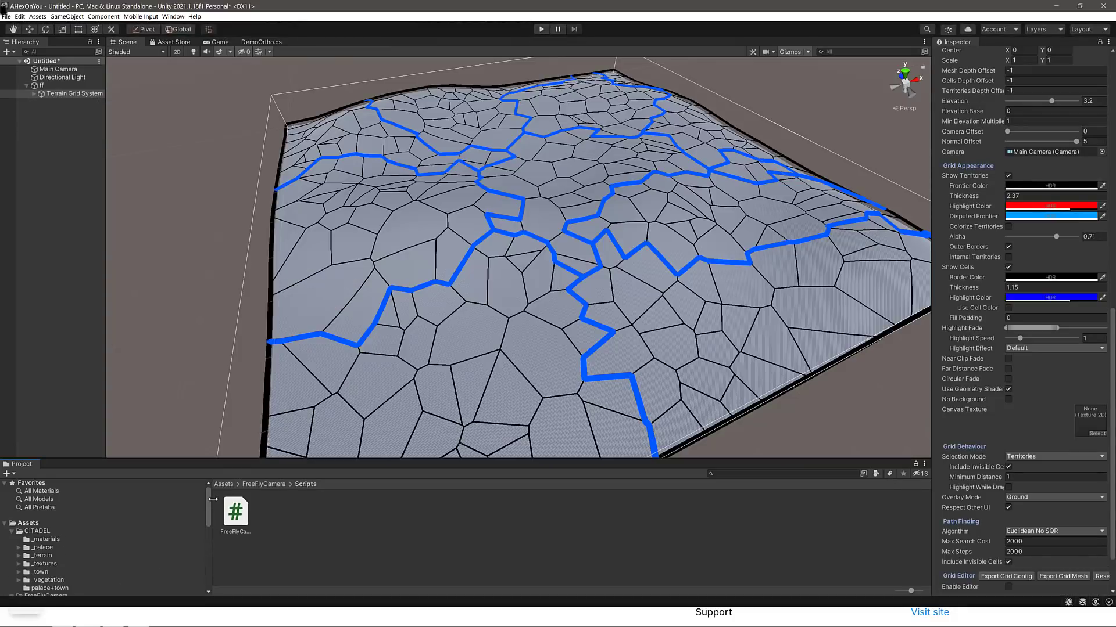
drag(213, 500, 210, 564)
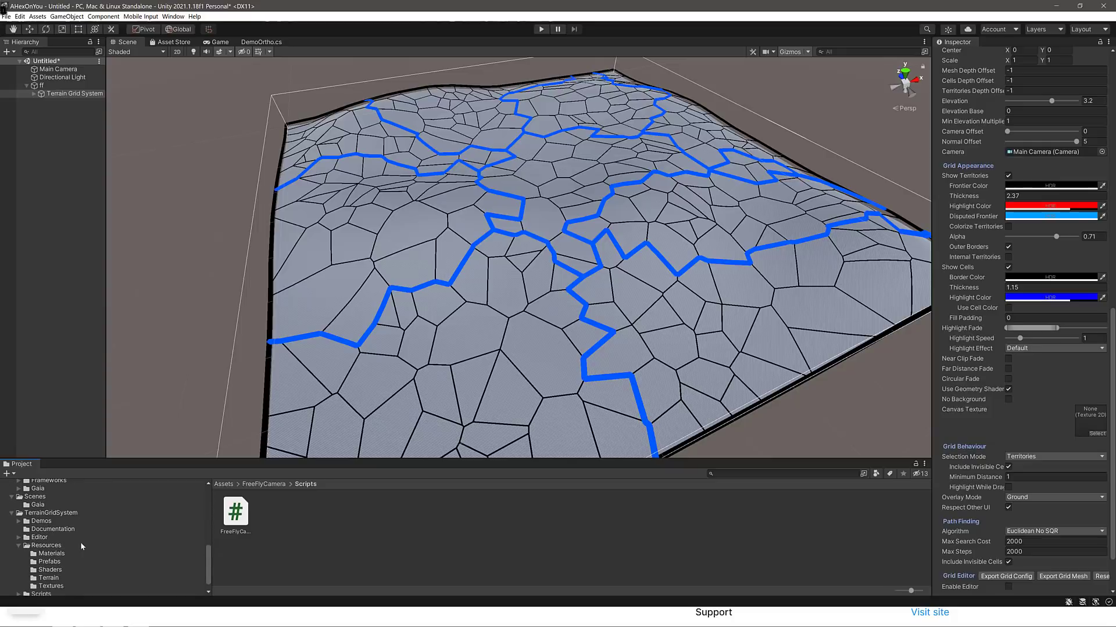
scroll(81, 546, down, 1)
click(46, 516)
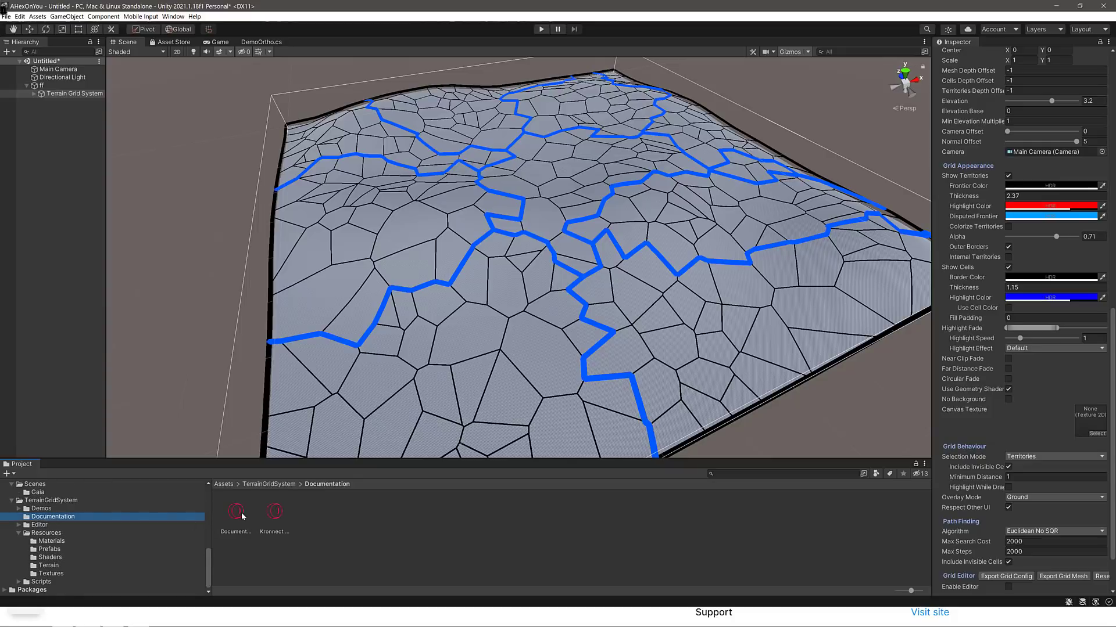
double_click(243, 517)
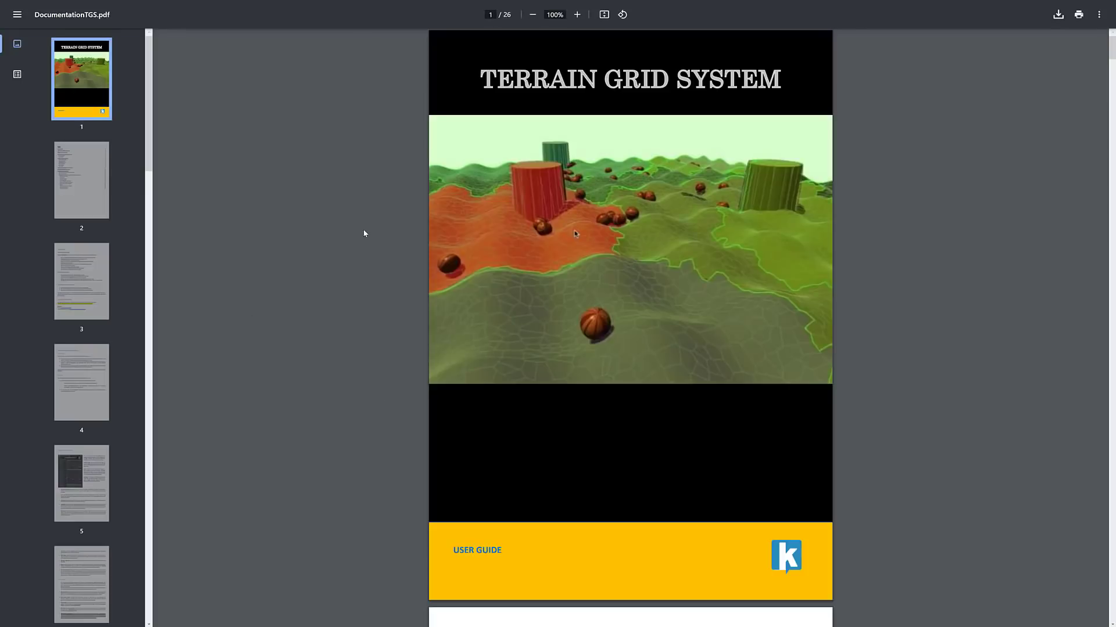
Look through the user guide's programming guide, API properties and scripting examples, and switch back to Unity.
scroll(583, 308, down, 20)
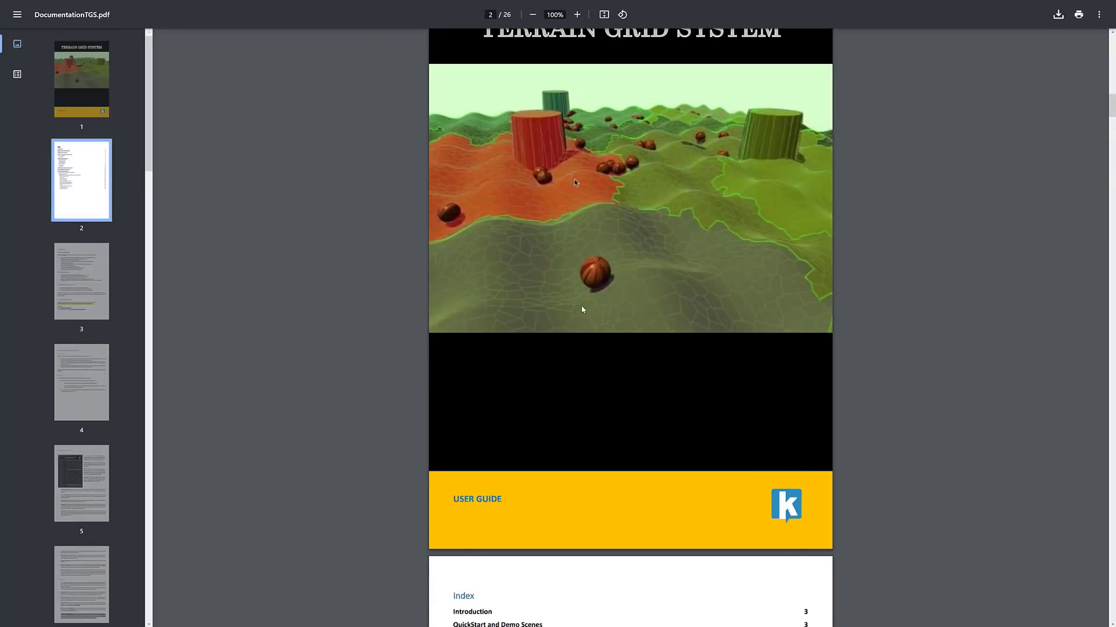
scroll(589, 291, down, 20)
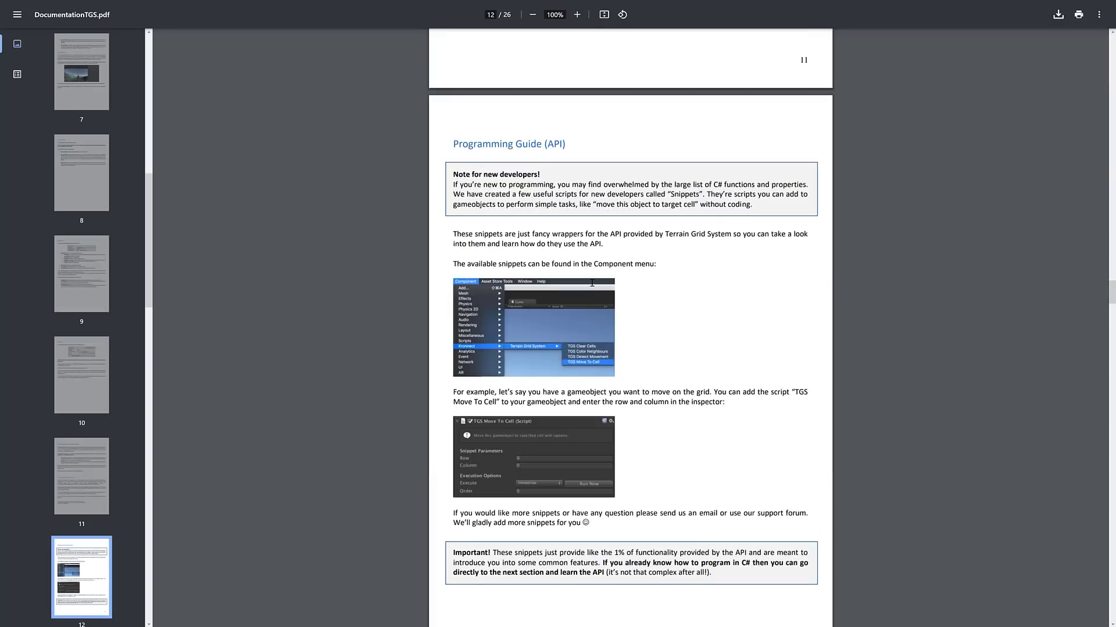
scroll(592, 283, down, 20)
scroll(592, 281, up, 10)
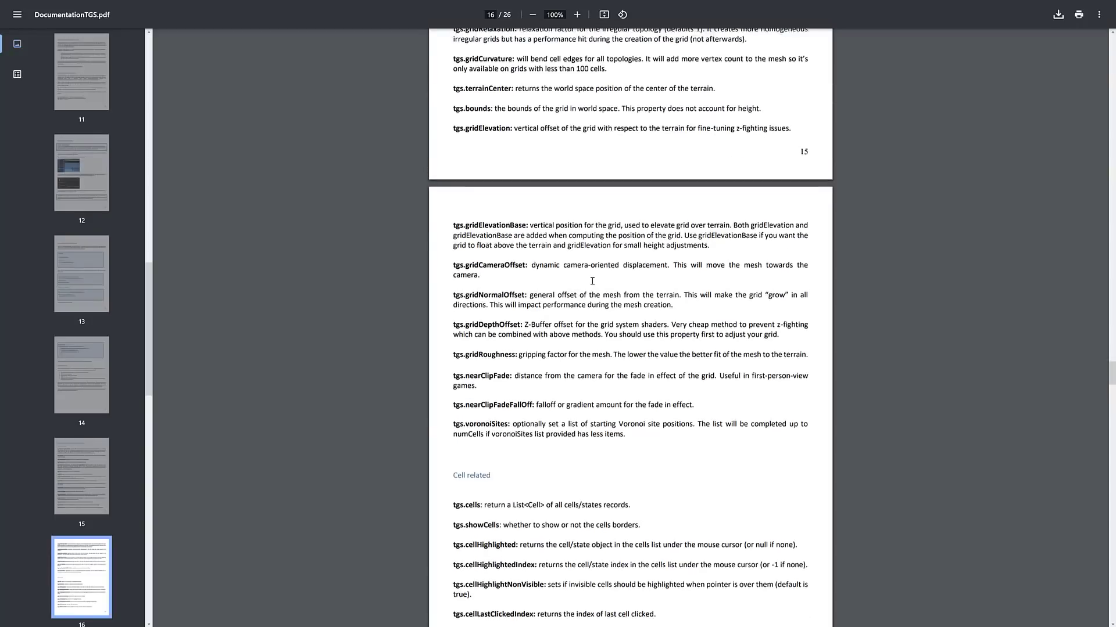
scroll(592, 281, up, 18)
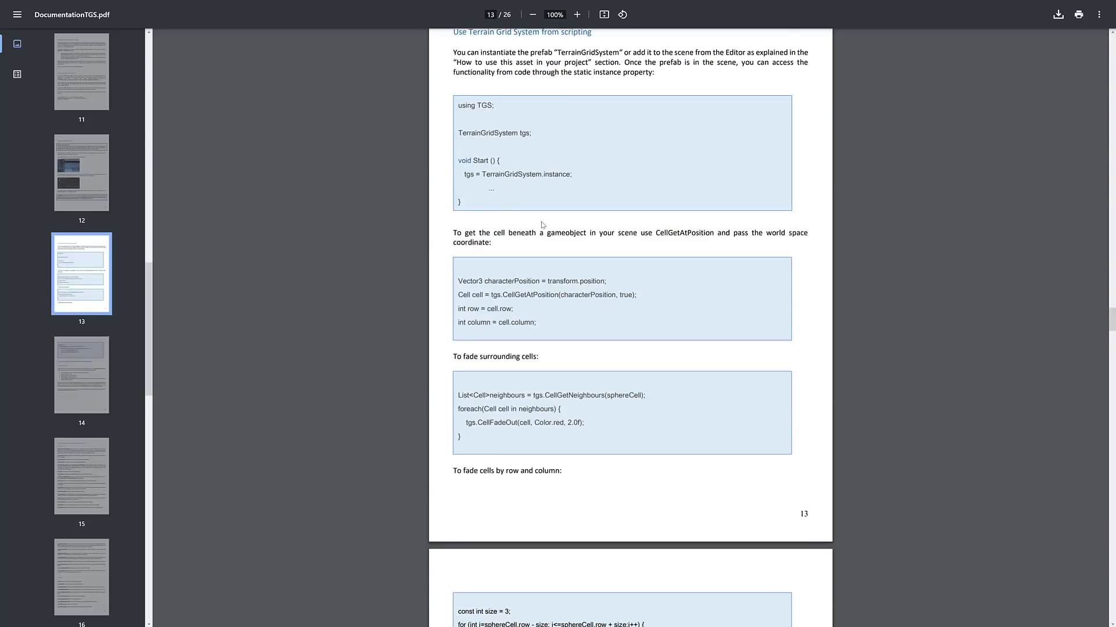
key(alt+Tab)
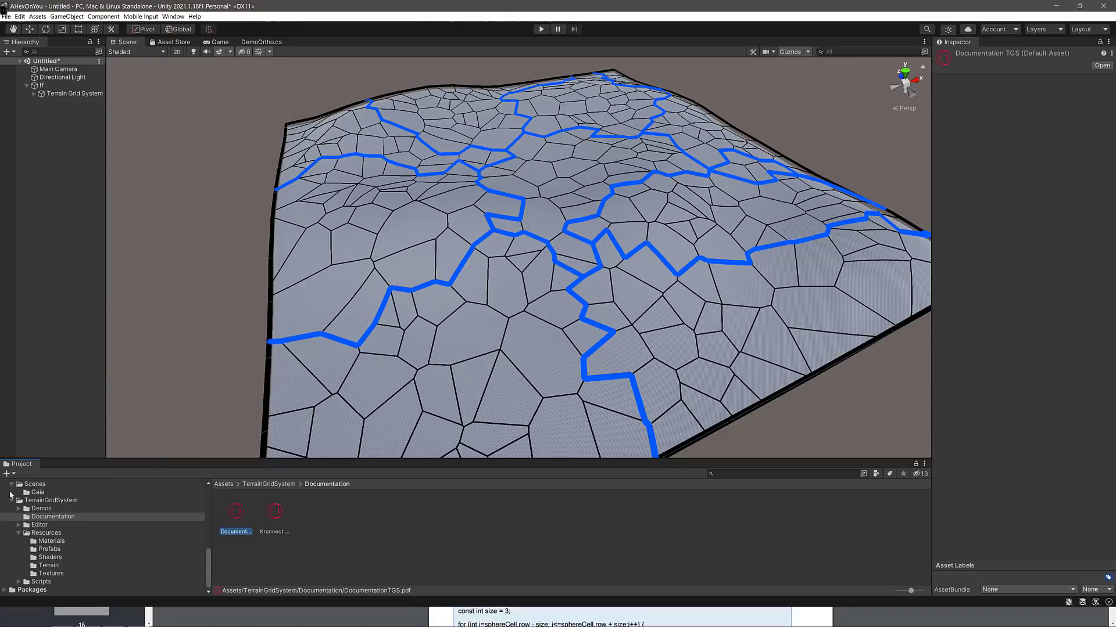
Open the demo scene from the Demo14_TerrainPathFinding folder of the TerrainGridSystem demos.
click(42, 508)
click(18, 510)
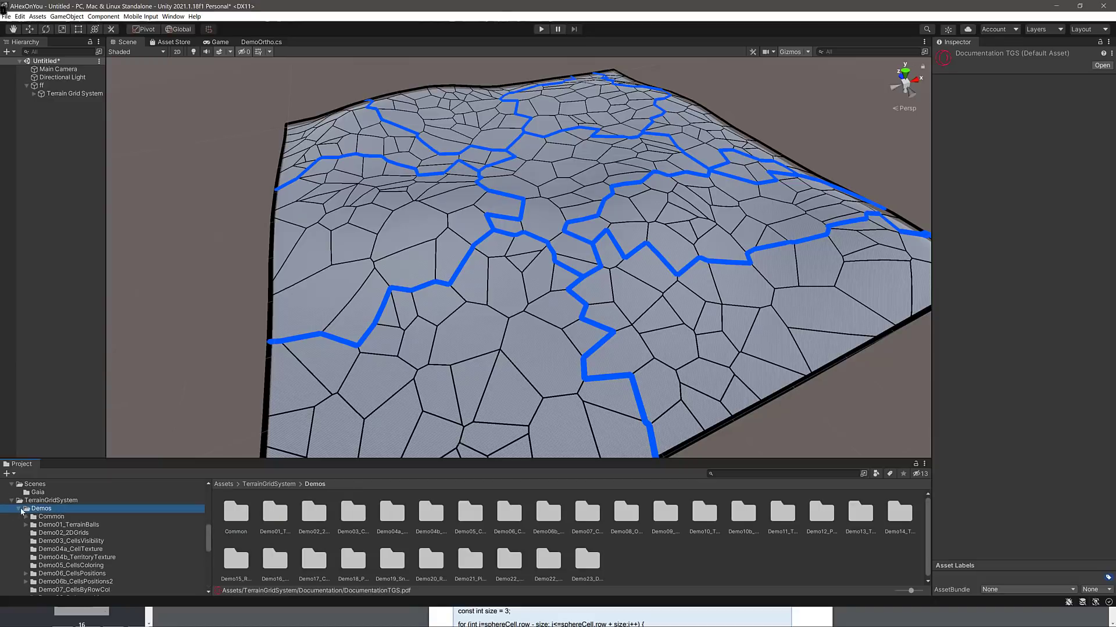
scroll(76, 545, down, 6)
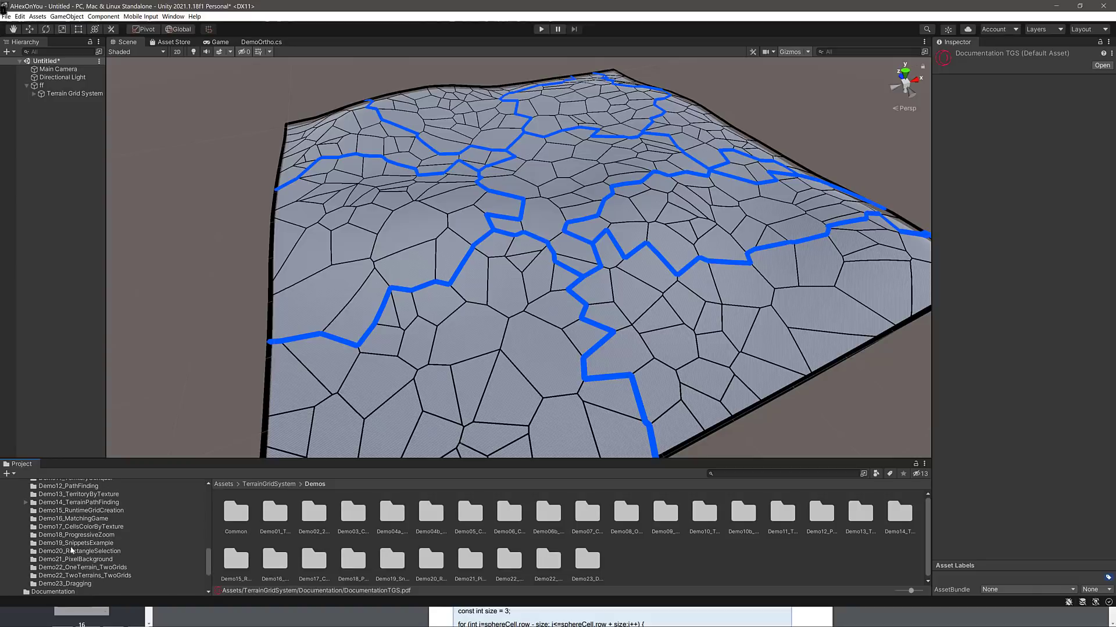
click(81, 503)
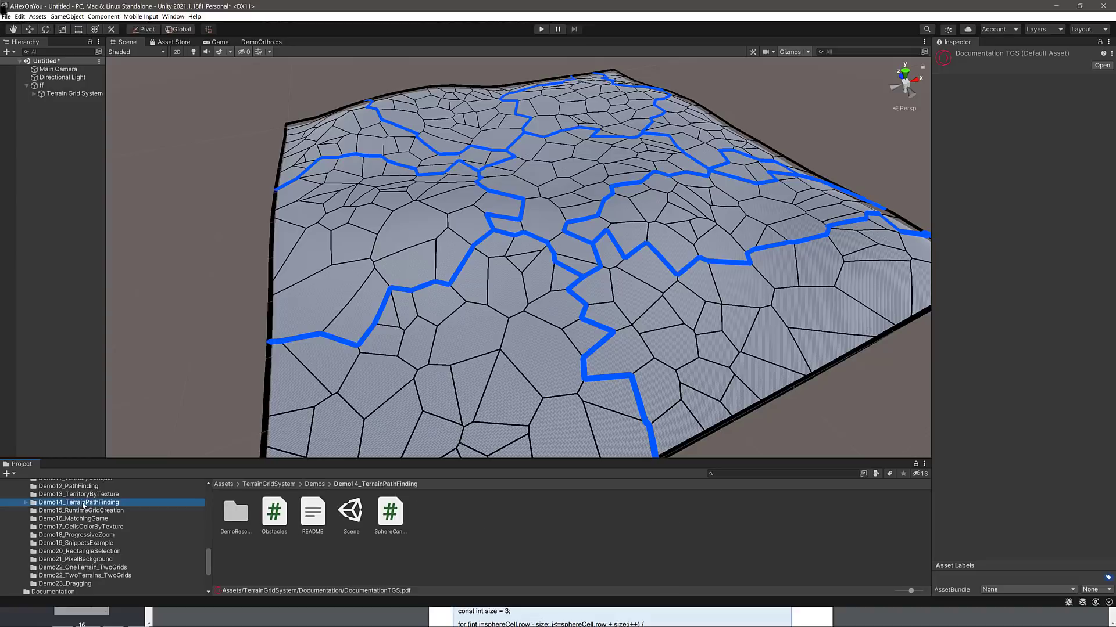
double_click(357, 515)
click(592, 333)
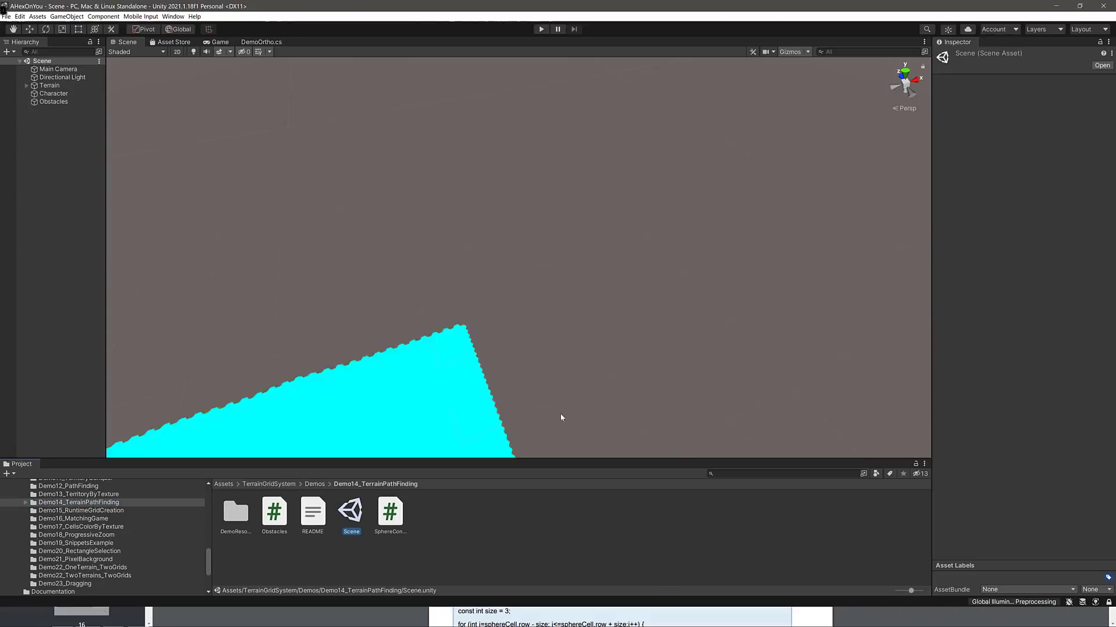
Play the terrain pathfinding scene, send the sphere to several cells across the terrain to test its routes, and stop playback.
middle_drag(562, 281, 635, 154)
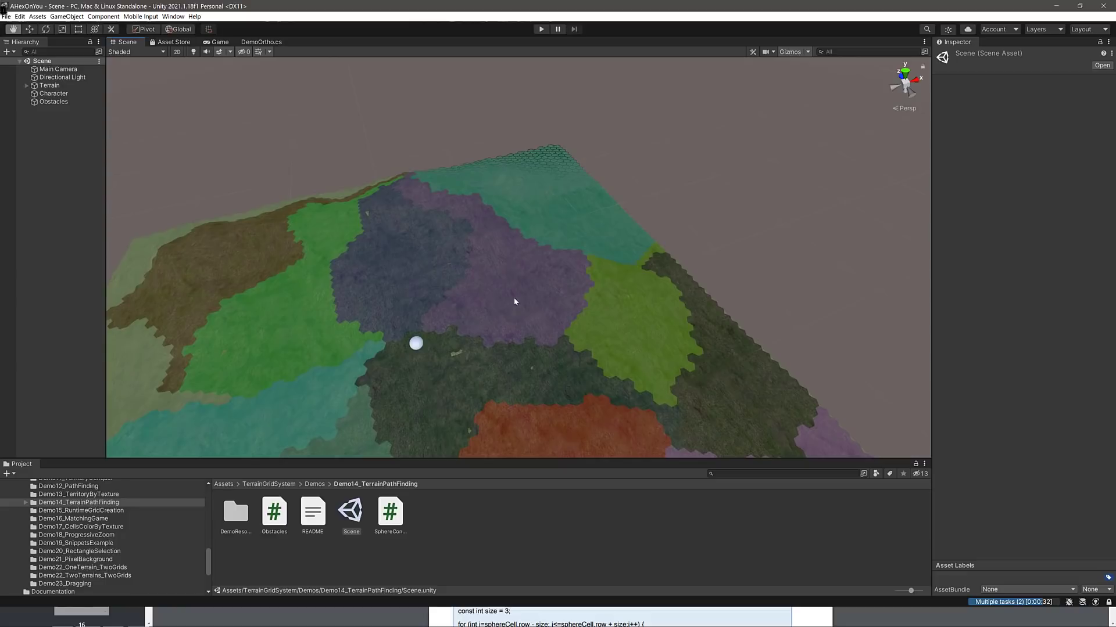
scroll(514, 297, down, 5)
click(540, 29)
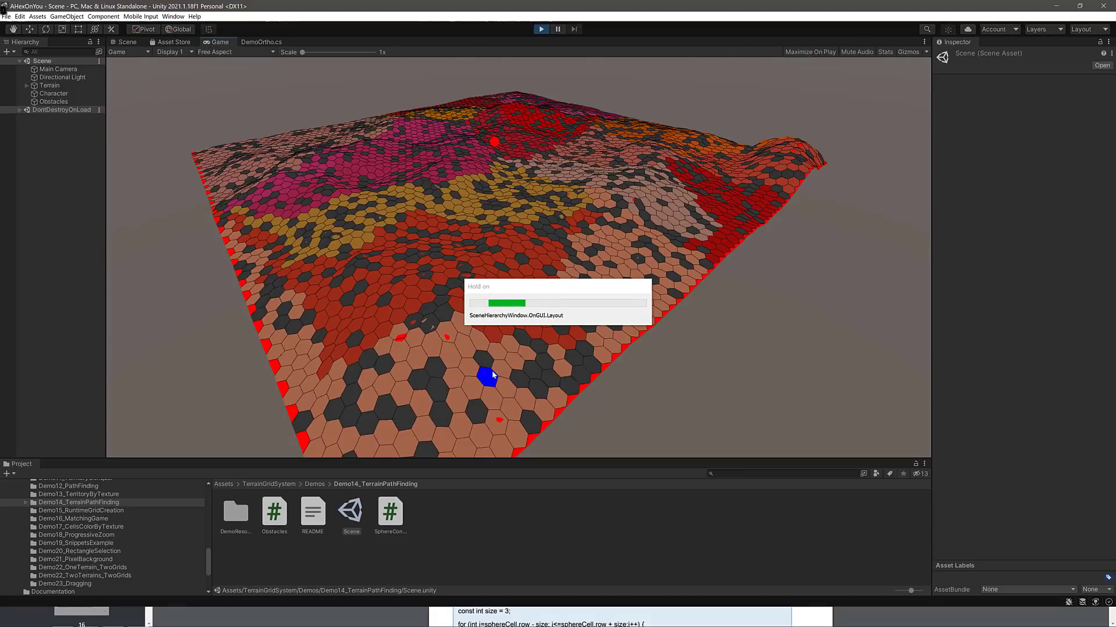
click(479, 240)
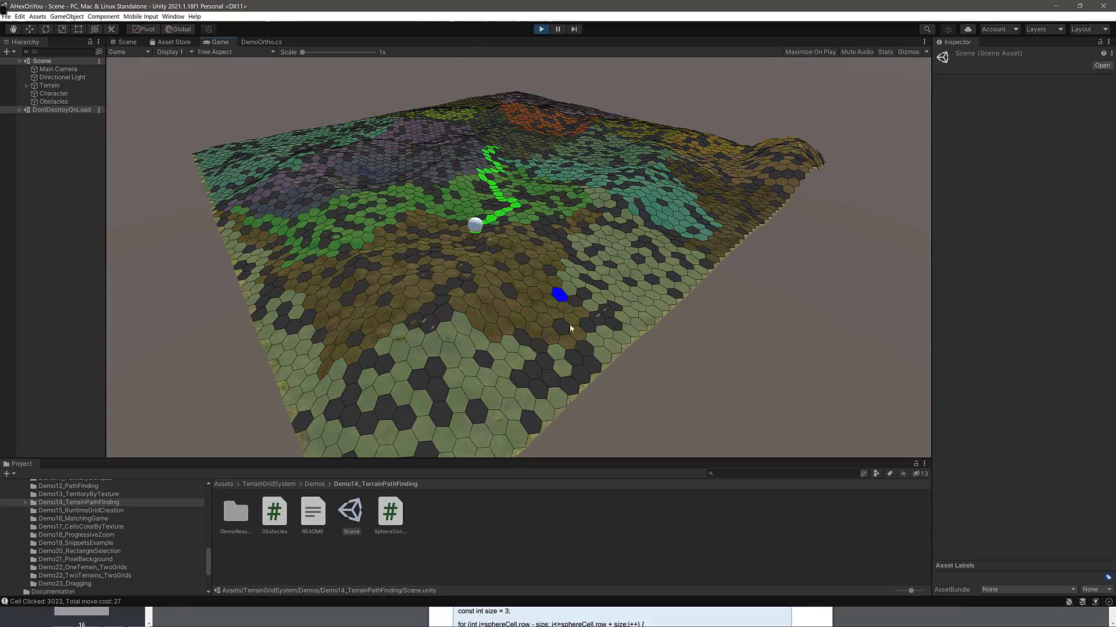
click(635, 291)
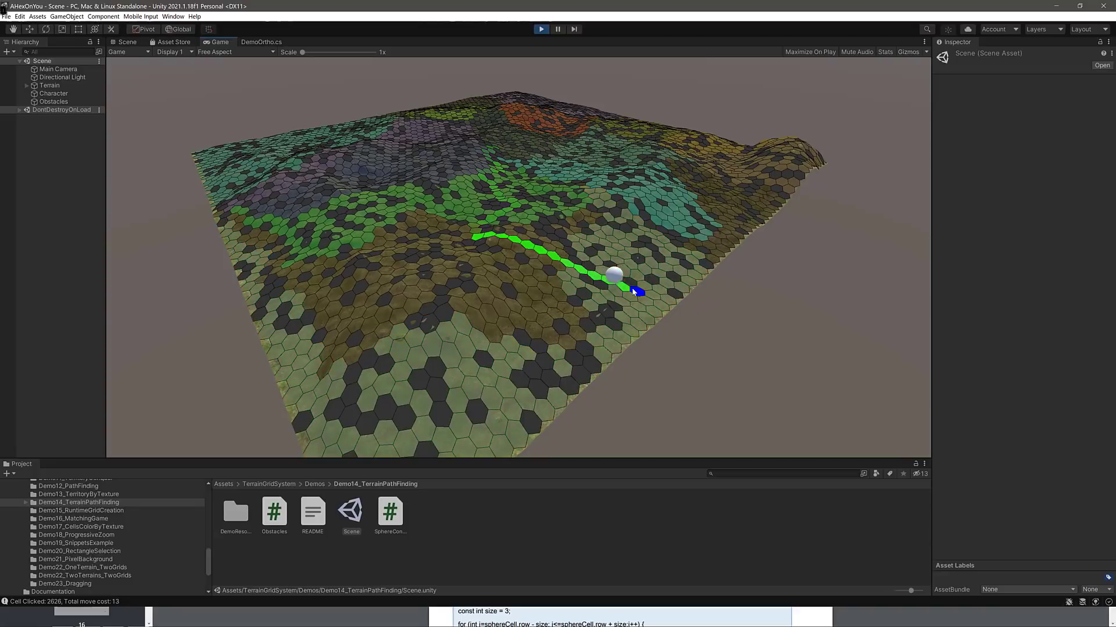
click(740, 180)
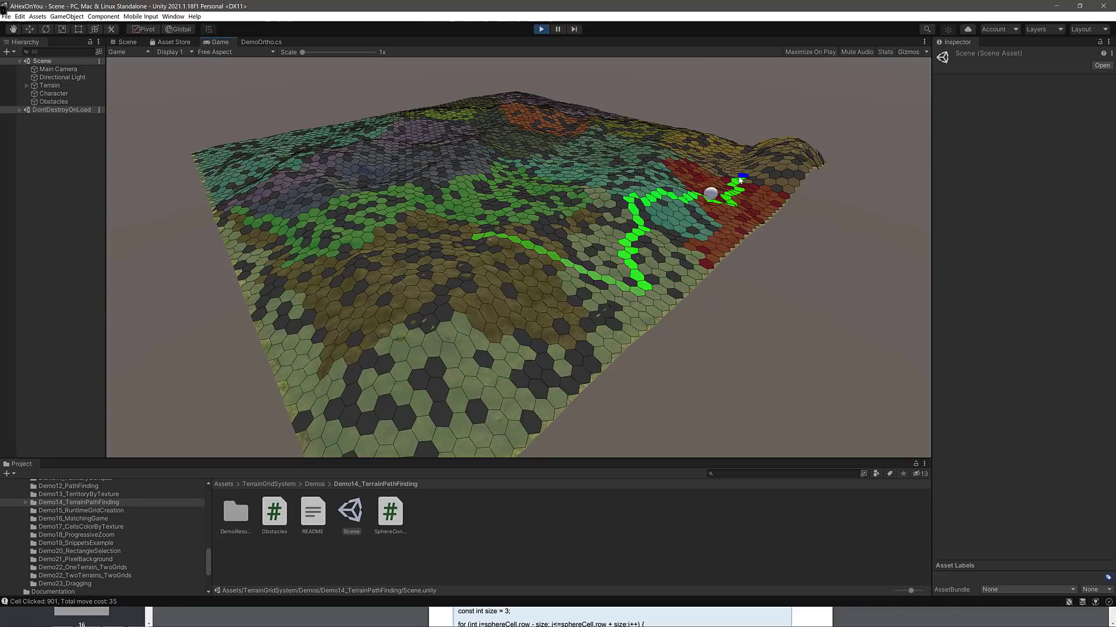
click(440, 137)
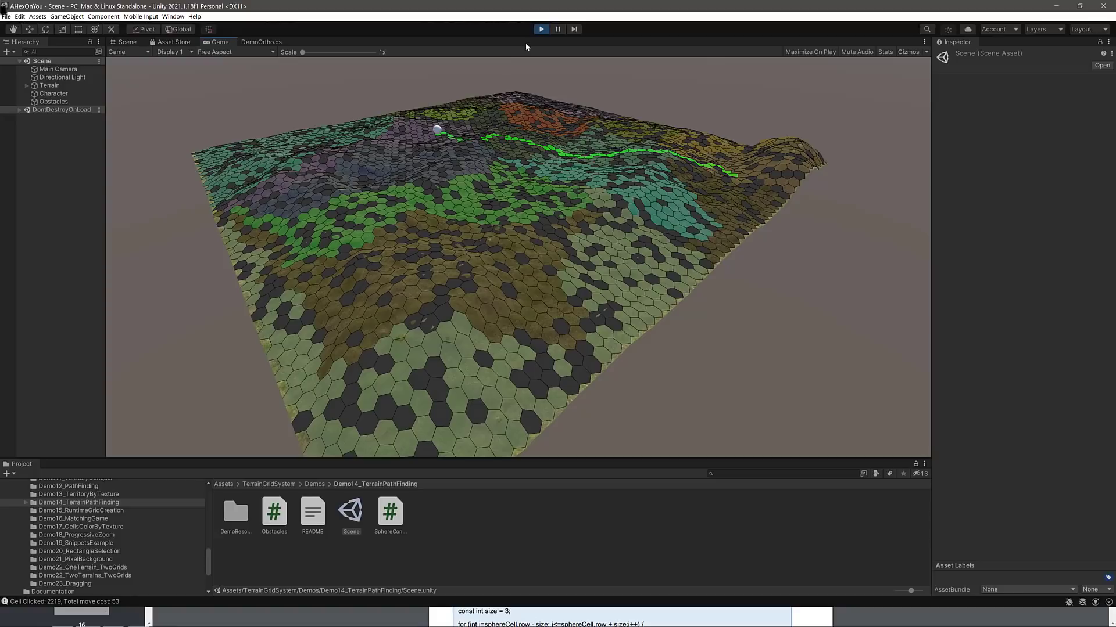
click(538, 32)
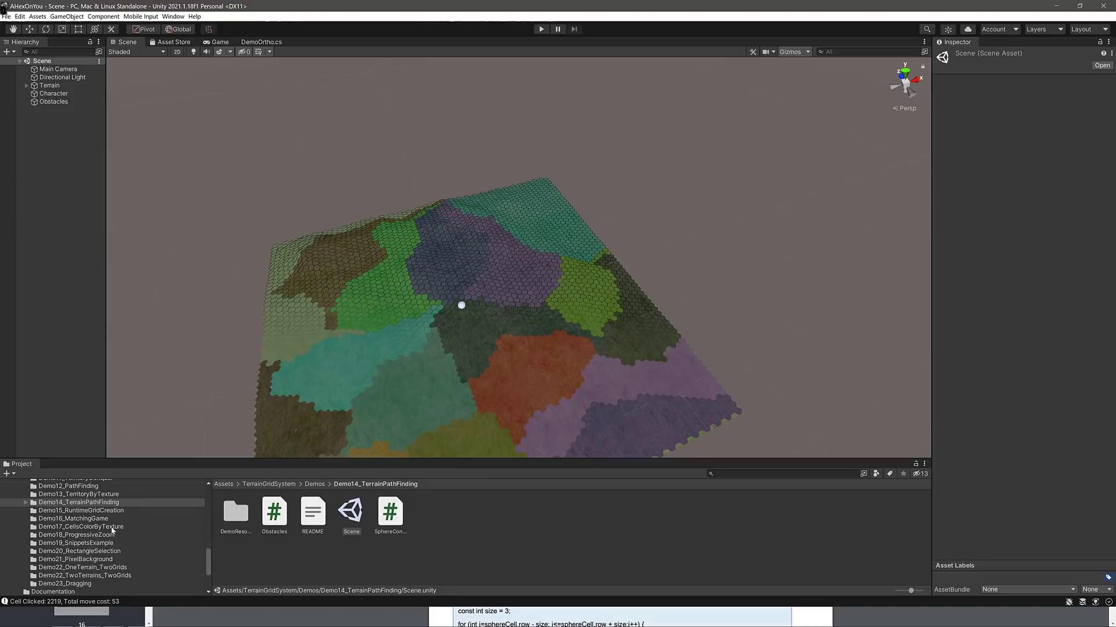
Open the demo scene from the Demo12_PathFinding folder.
scroll(112, 530, up, 3)
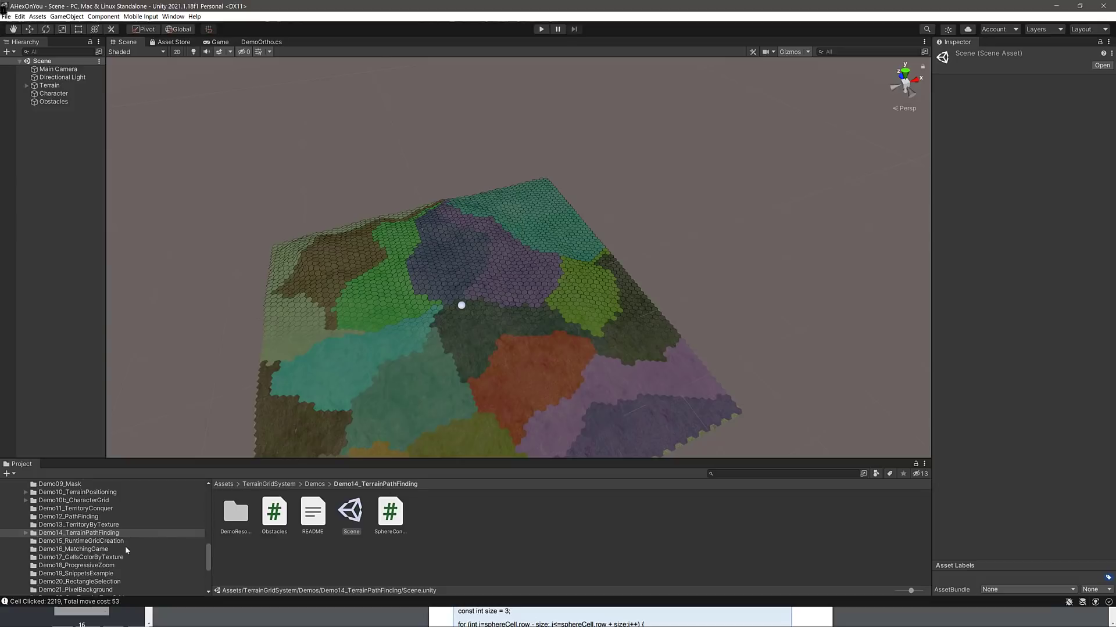
click(77, 509)
click(77, 517)
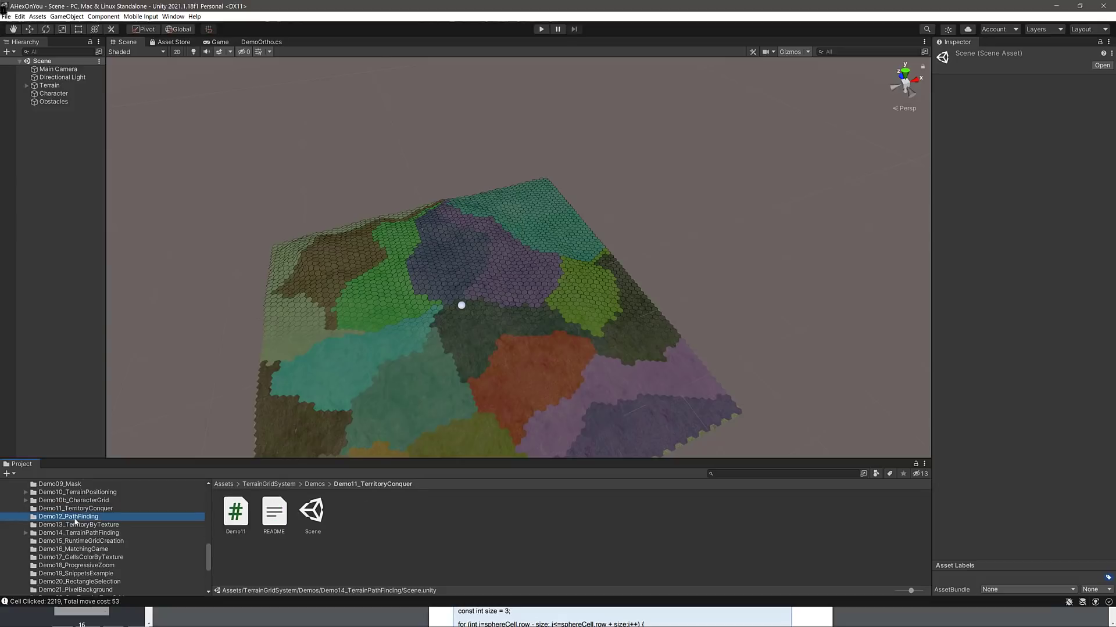
double_click(315, 517)
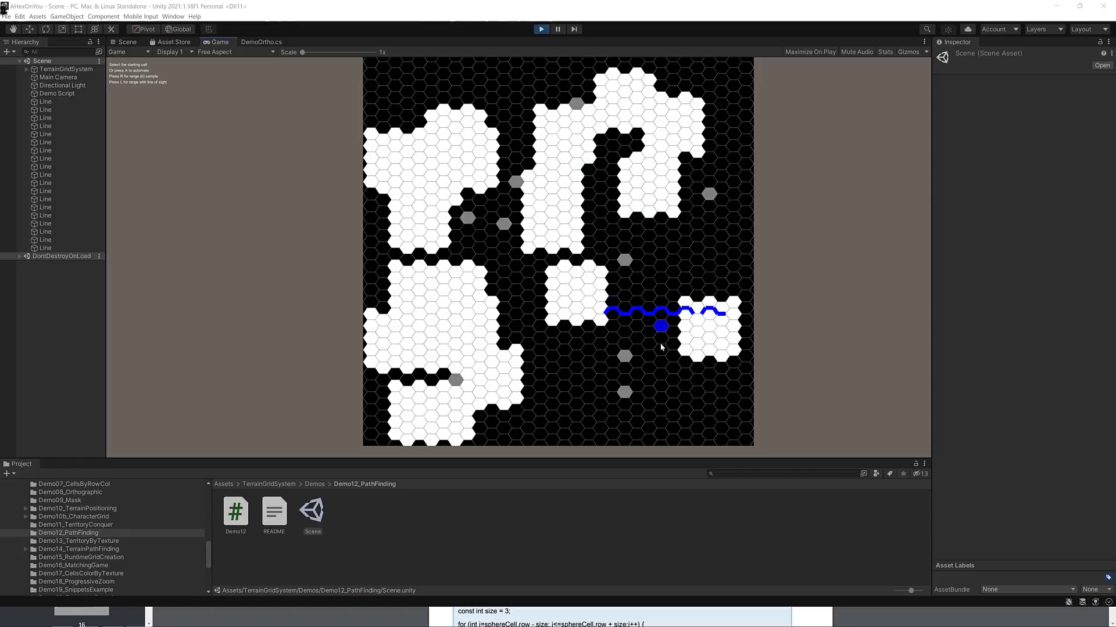
Test pathfinding in the running demo with four start and end cell pairs around the blue barrier and the small central white block.
click(661, 363)
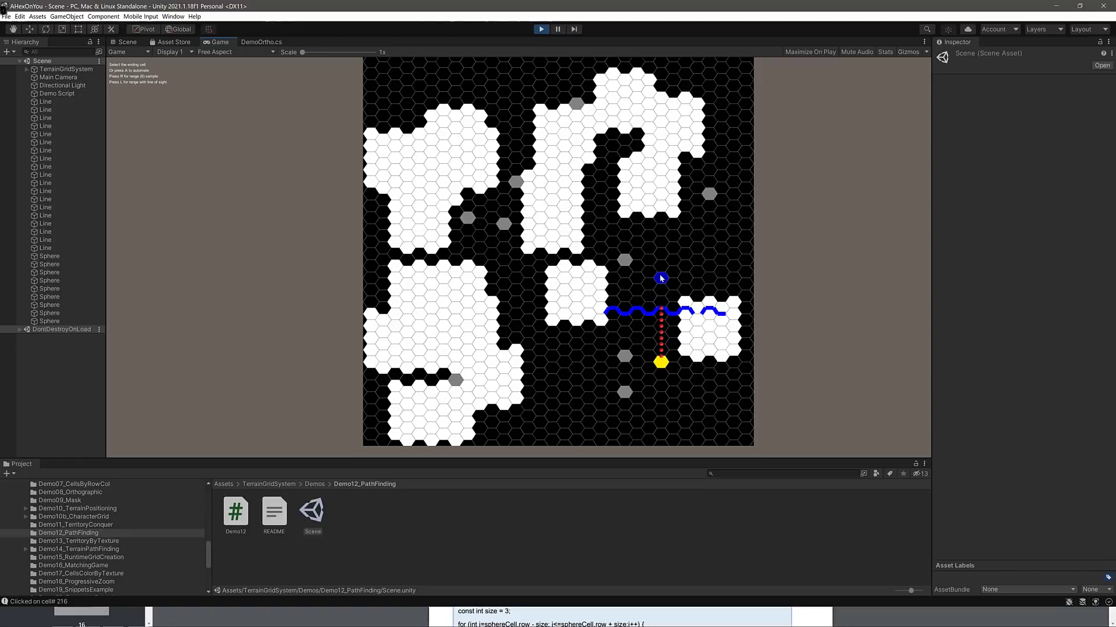
click(661, 268)
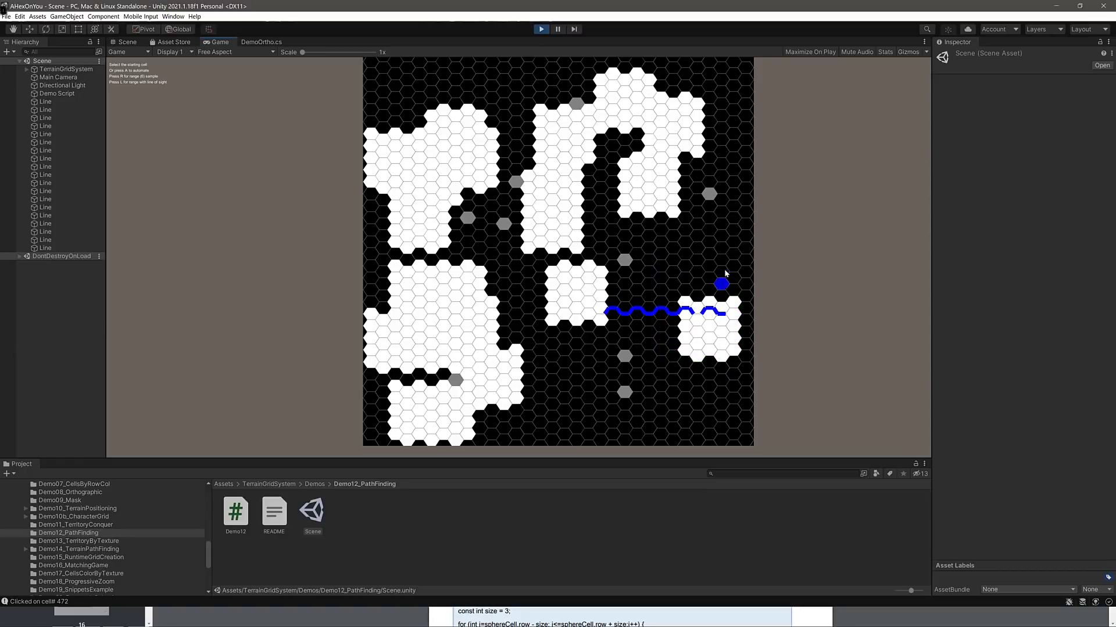
click(516, 304)
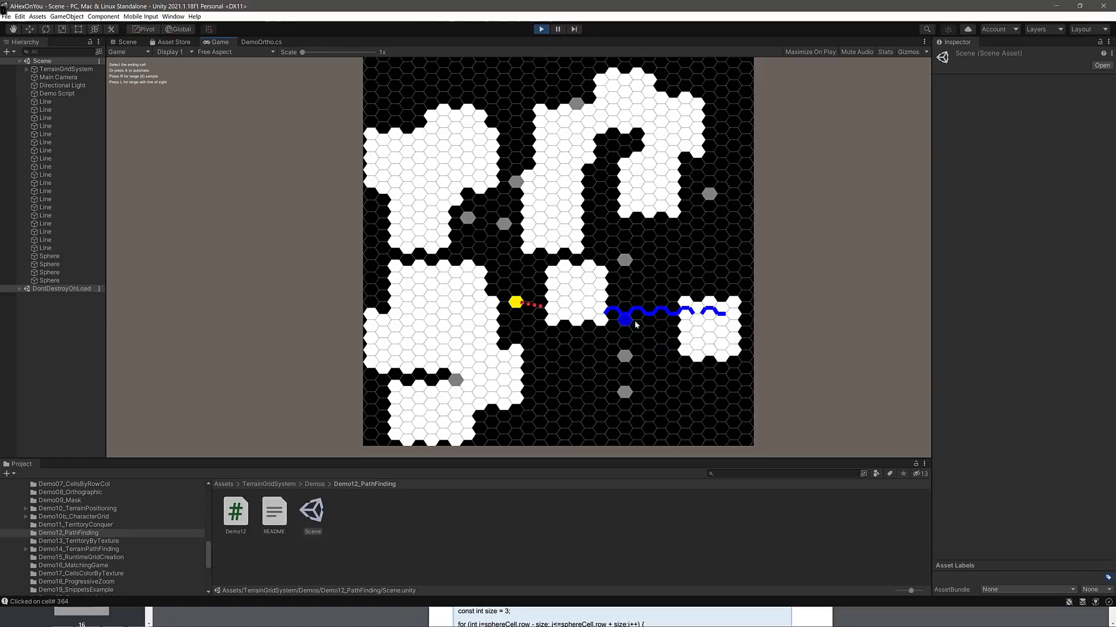
click(648, 332)
click(540, 278)
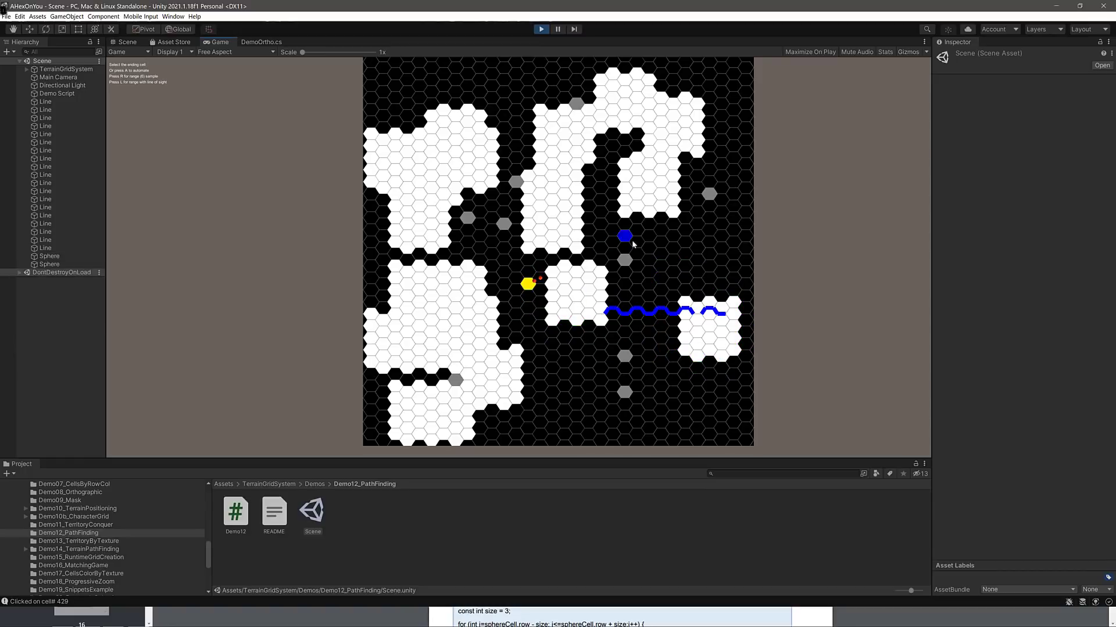
click(649, 236)
click(526, 285)
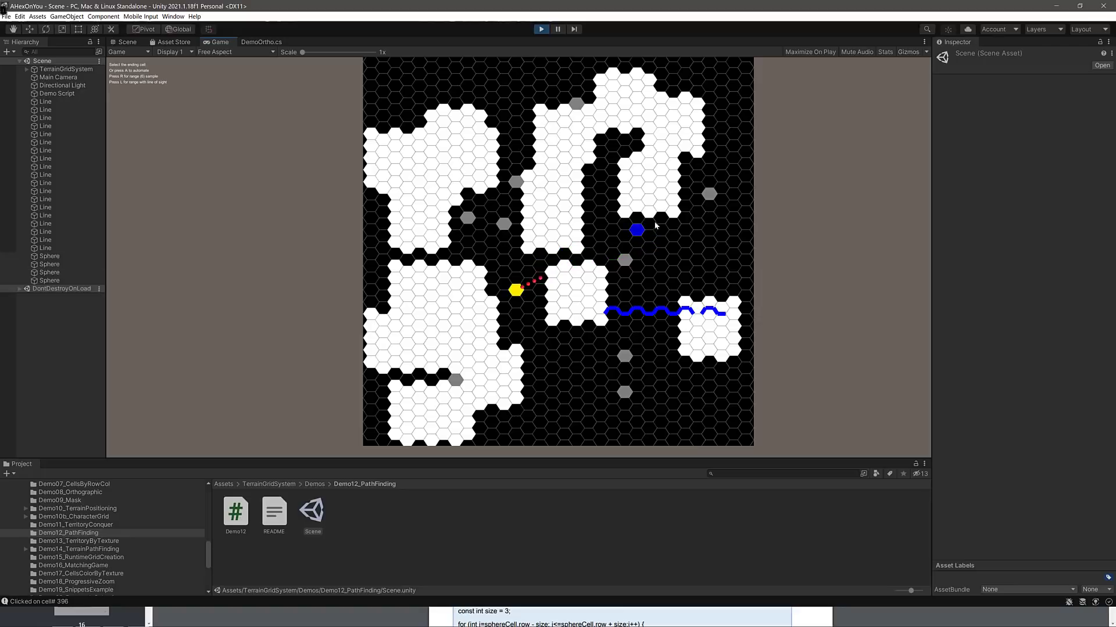
click(731, 111)
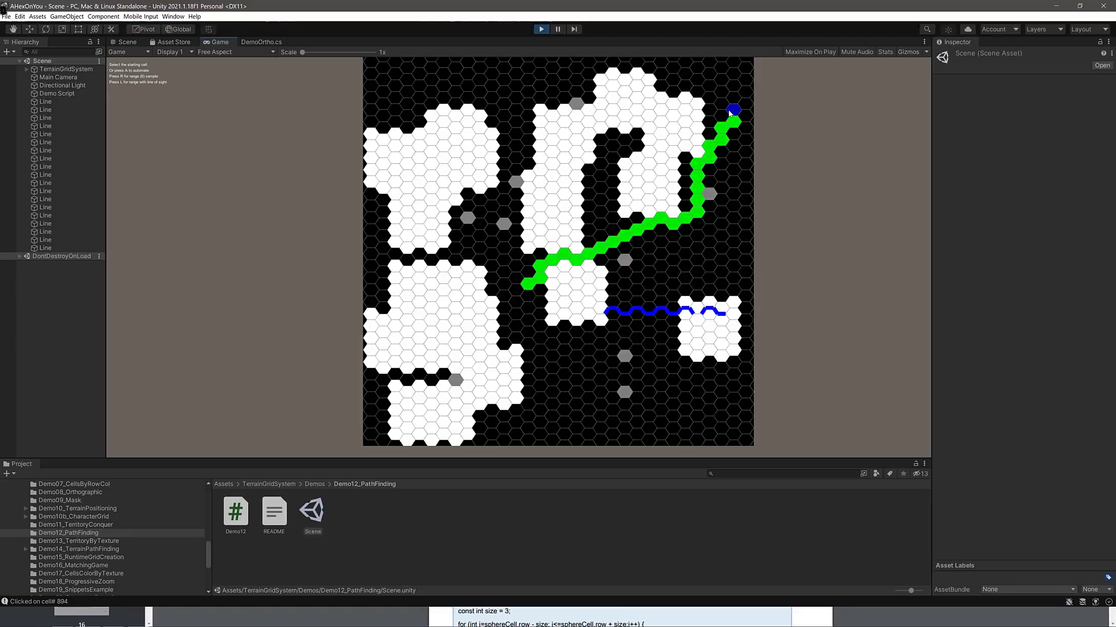
Test longer paths between cells on opposite sides of the map around the large white areas, and stop playback.
click(708, 73)
click(373, 253)
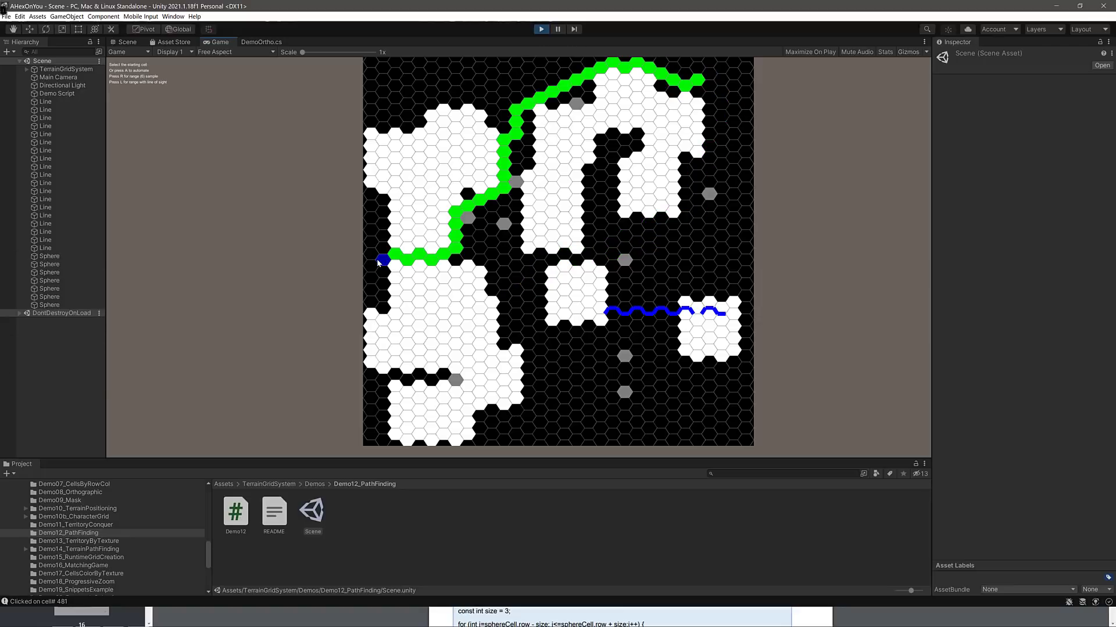
click(378, 233)
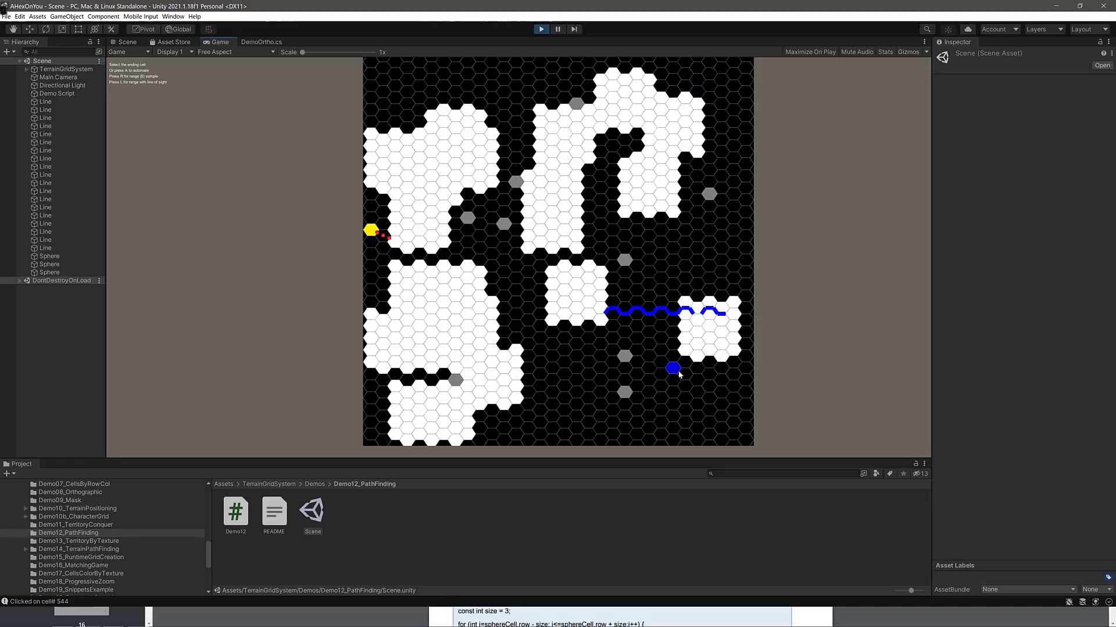
click(696, 393)
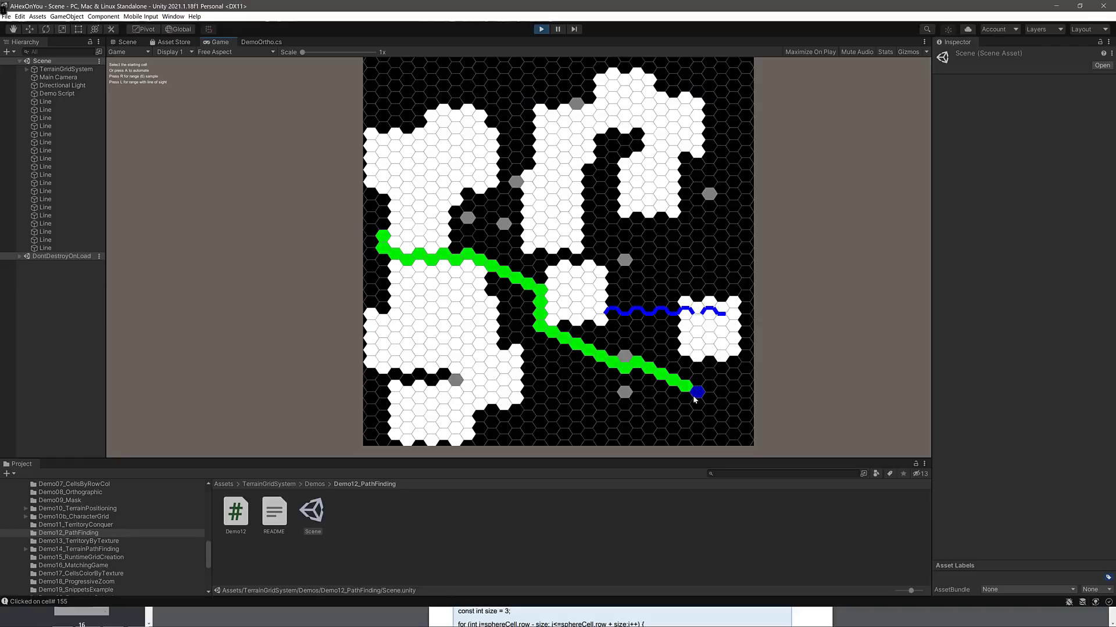
click(372, 254)
click(563, 373)
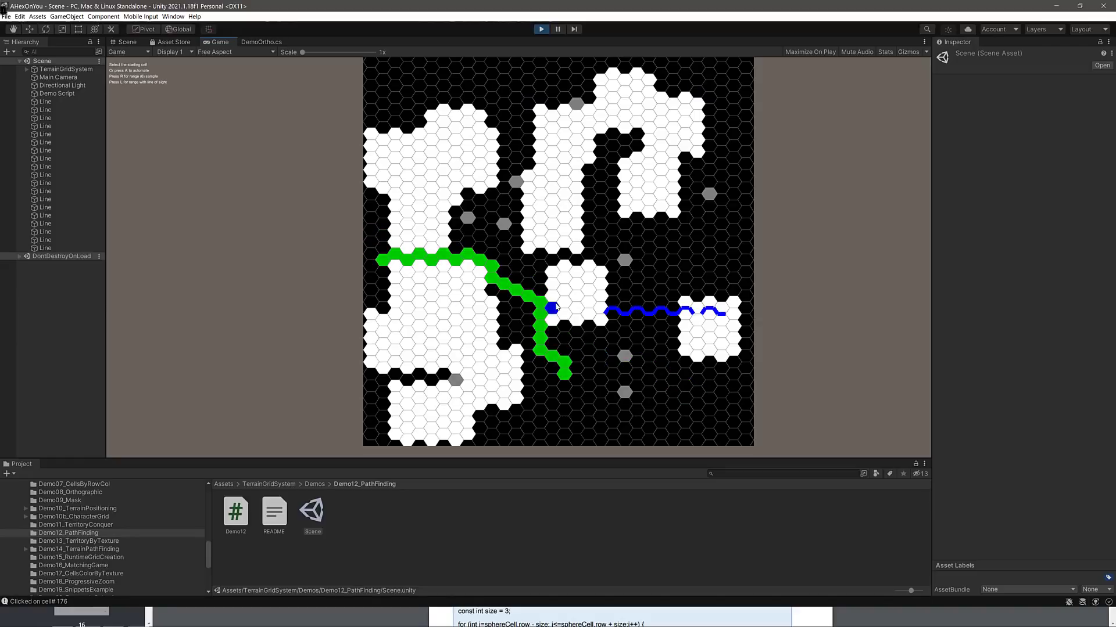
click(687, 266)
click(569, 375)
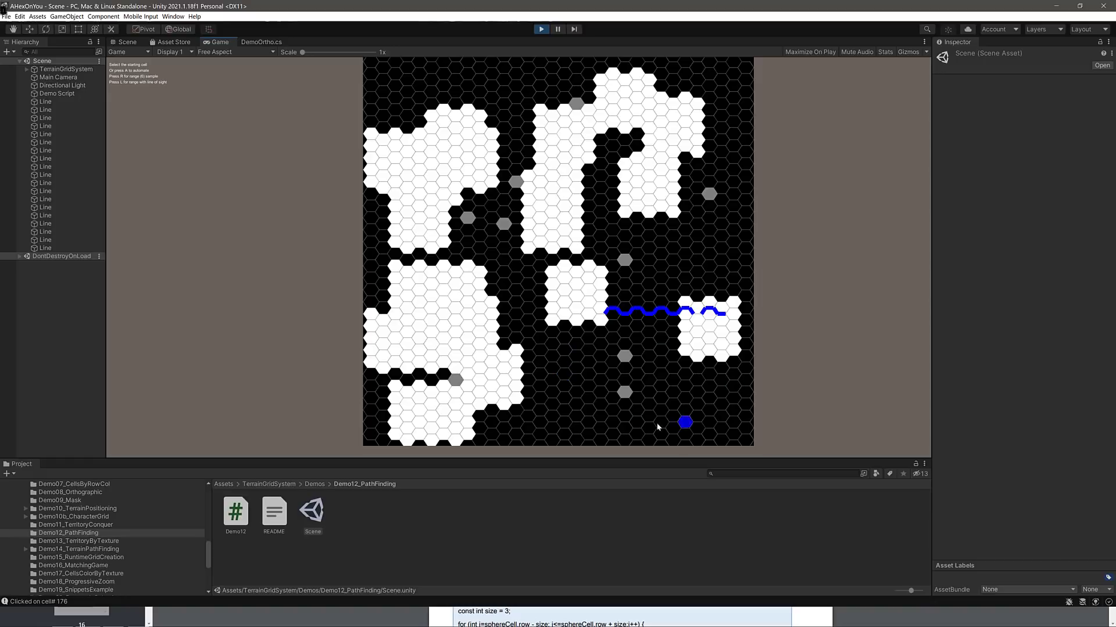
click(685, 398)
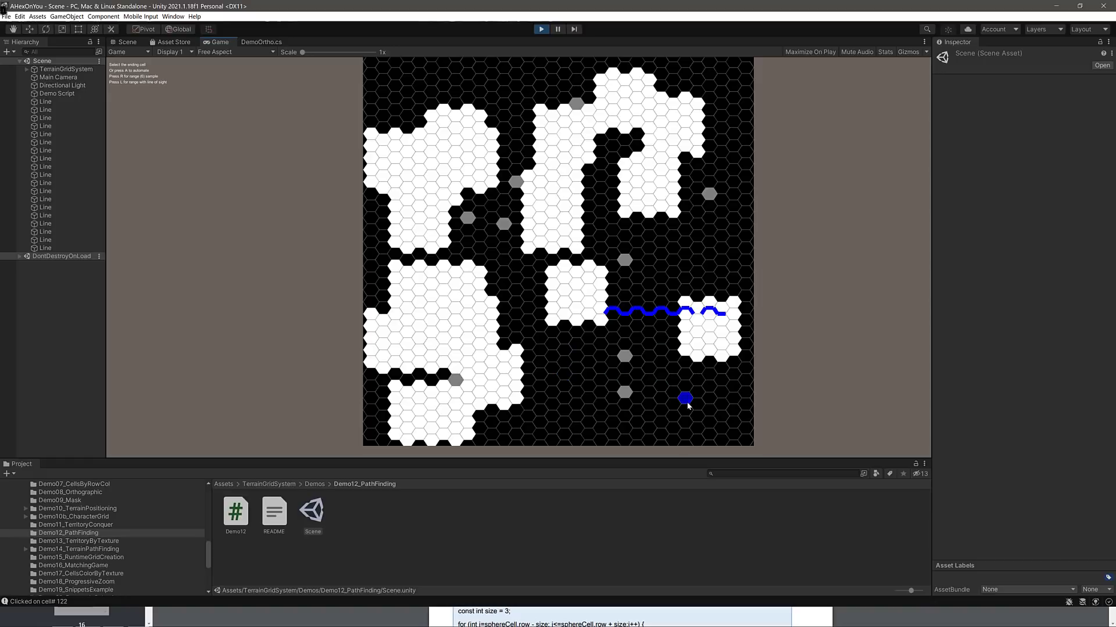
click(506, 104)
click(542, 29)
Open the Demo12 script and read the part of its Start method that sets uncrossable cells and blocked areas.
click(236, 512)
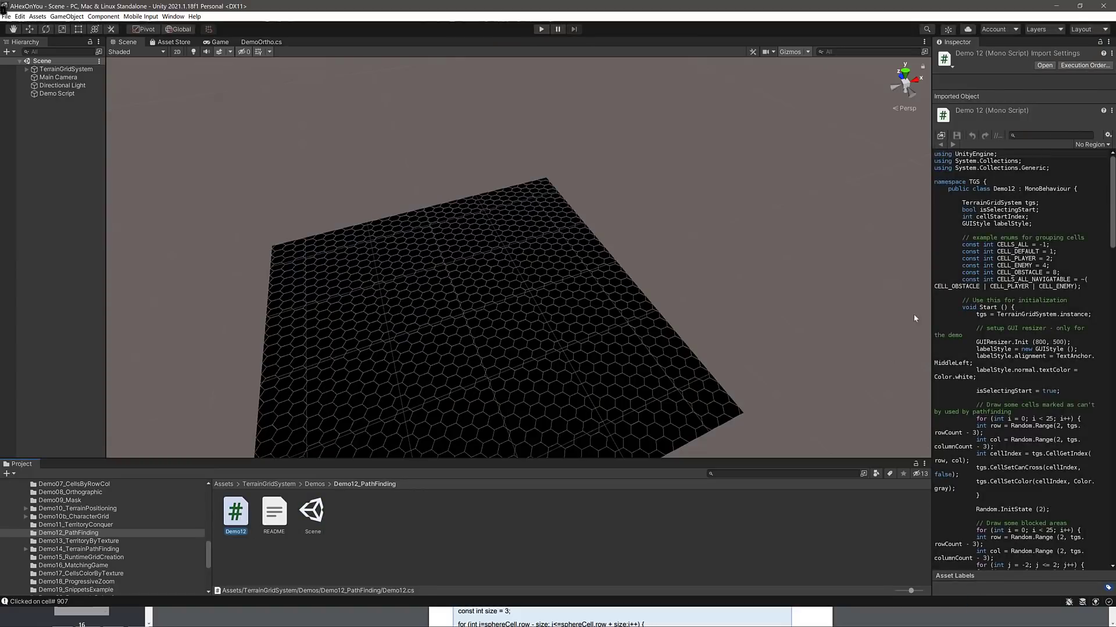
double_click(235, 512)
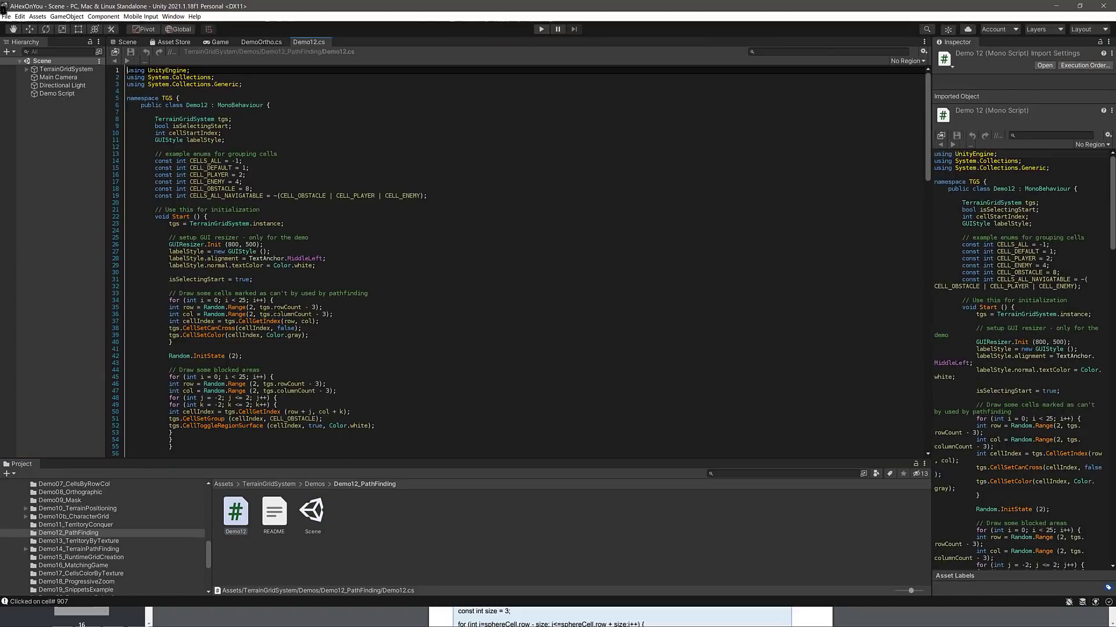
click(398, 262)
scroll(407, 262, down, 2)
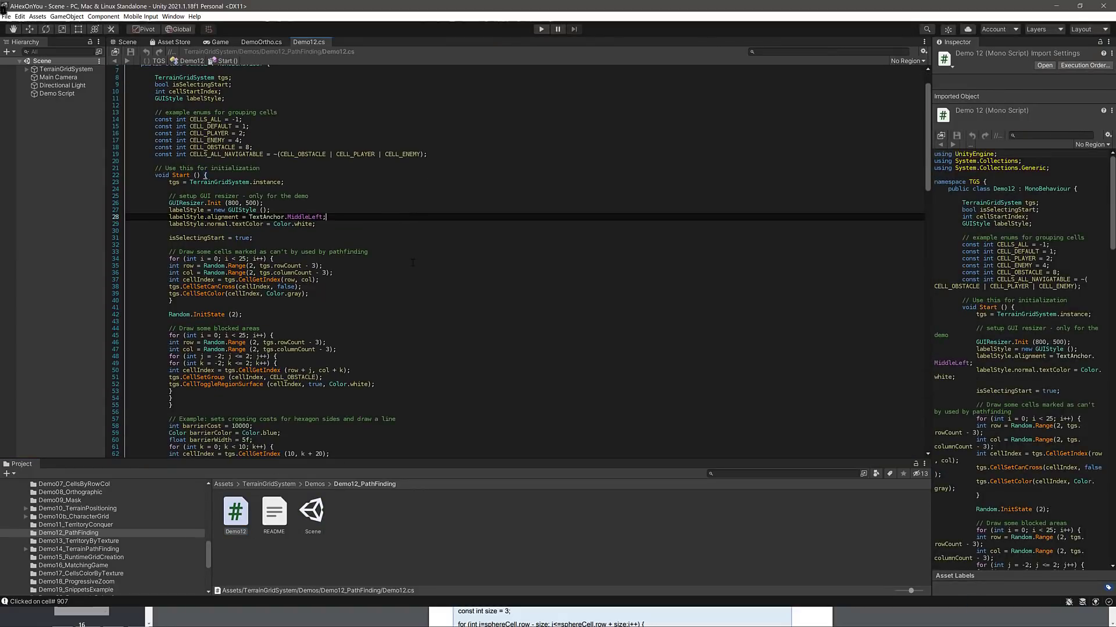
scroll(407, 262, down, 1)
scroll(523, 262, down, 1)
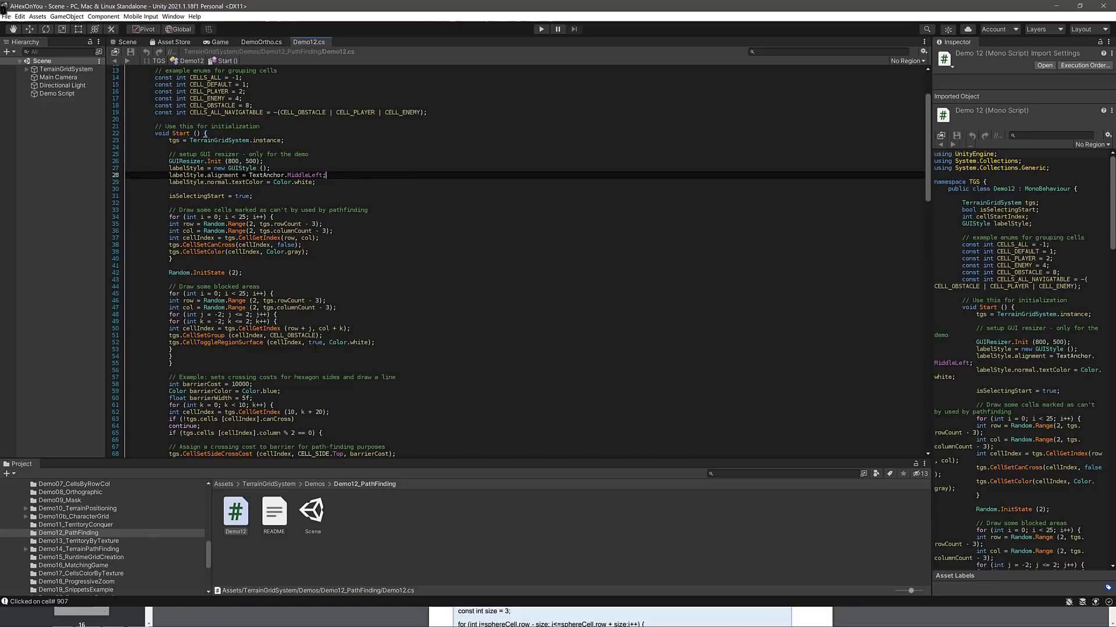
View the demo's hexagonal grid in the scene, and return to the Demo12 script to examine its barrier, cell event and BuildPath code.
click(311, 514)
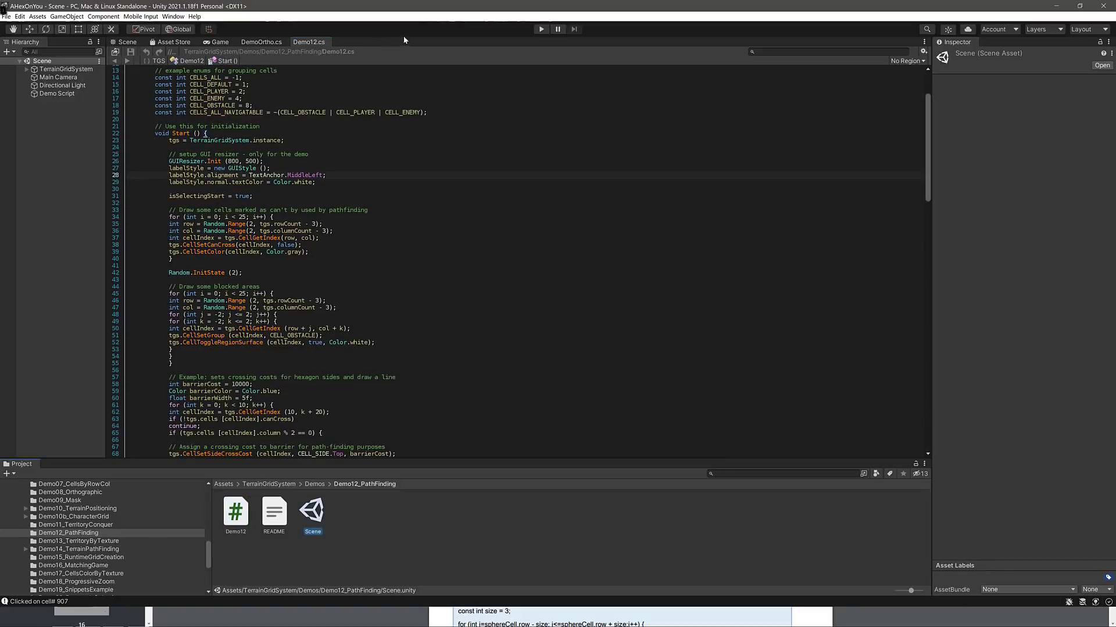
click(131, 43)
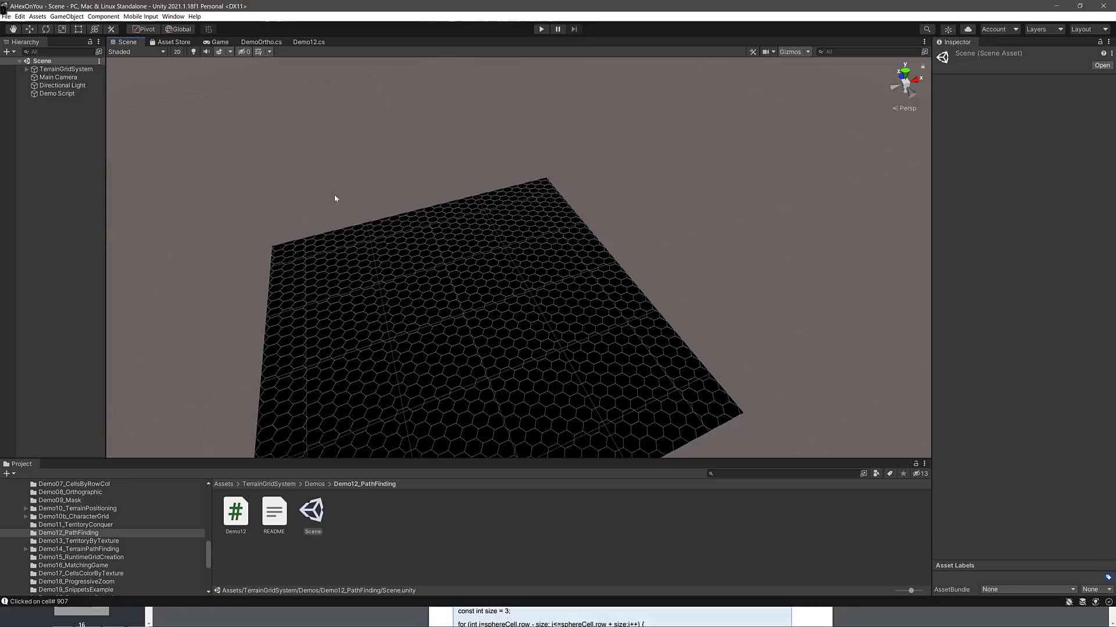
click(310, 43)
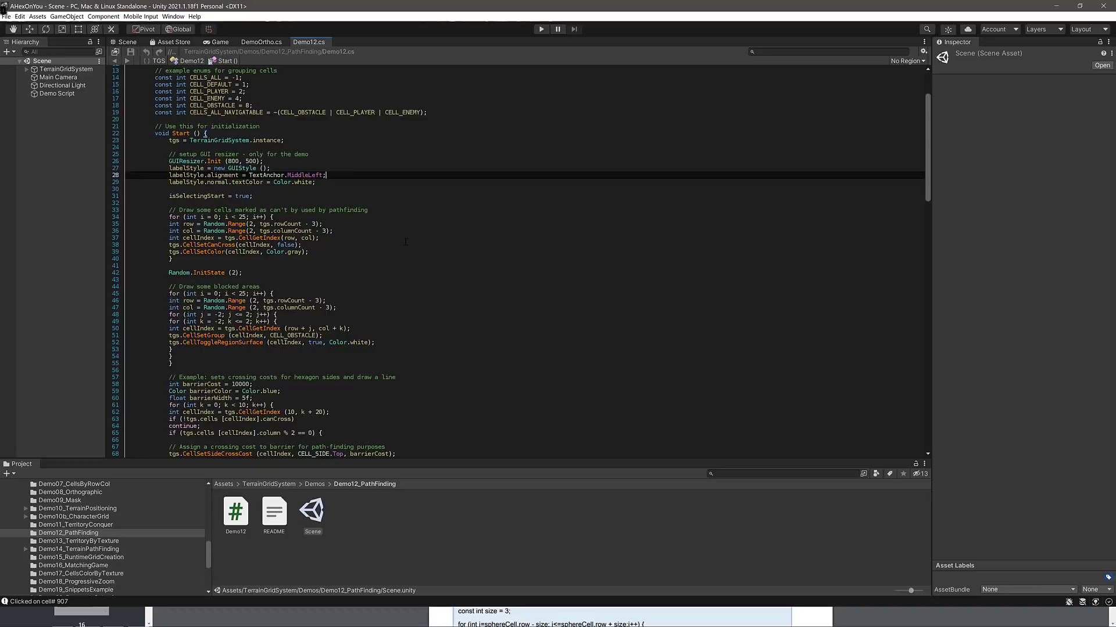
scroll(405, 241, down, 11)
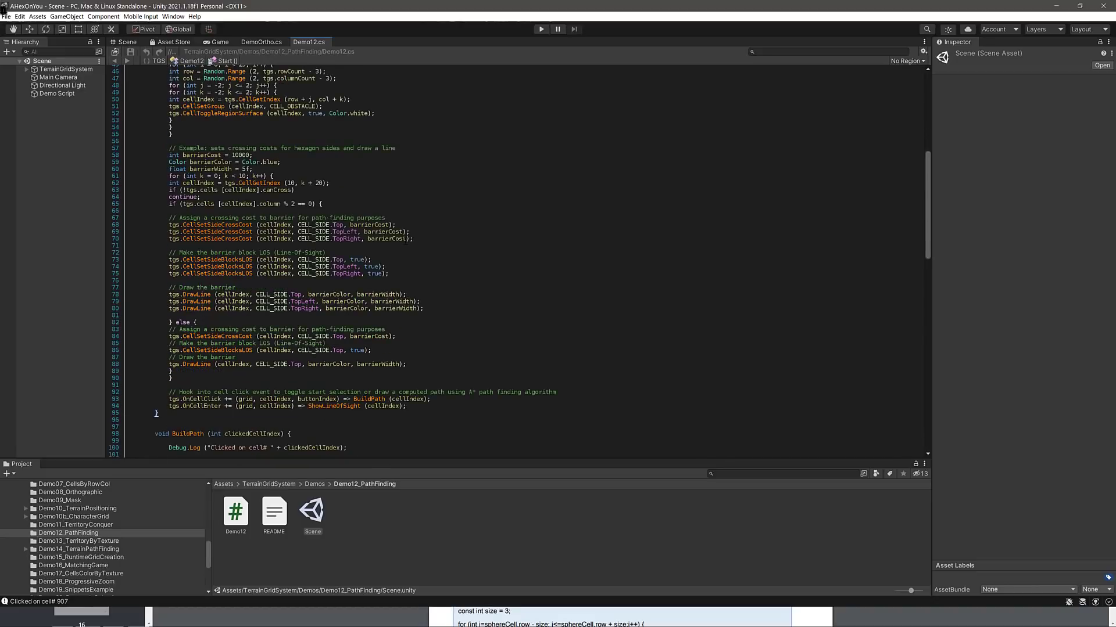
scroll(406, 239, down, 6)
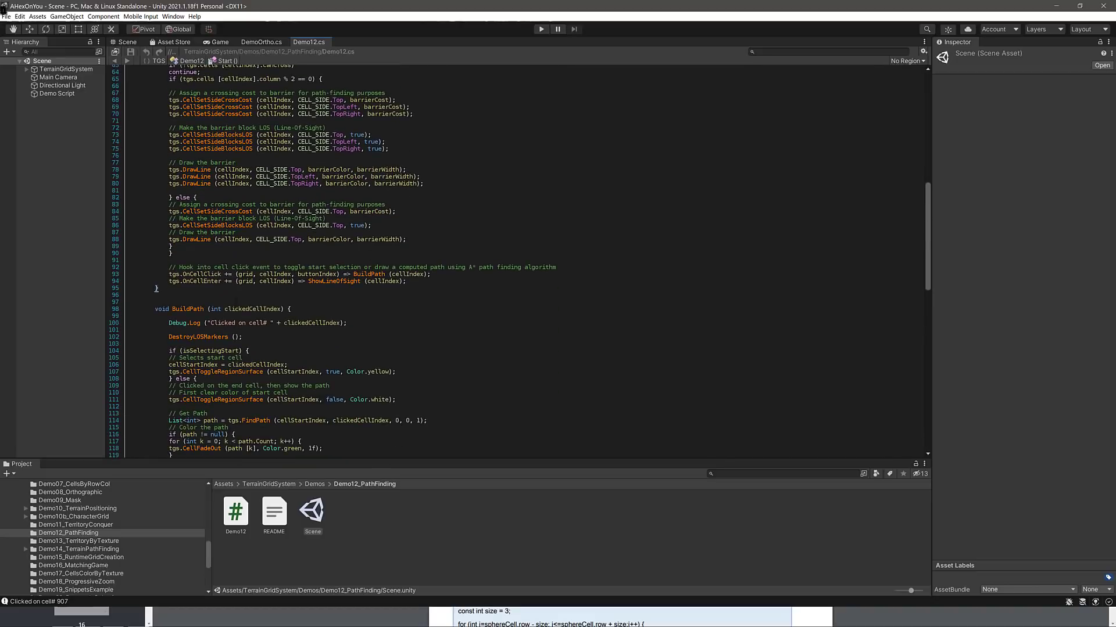
Examine the Demo12 script's BuildPath method and its FindPath call, and read the remaining range and line-of-sight code.
double_click(187, 310)
scroll(496, 333, down, 4)
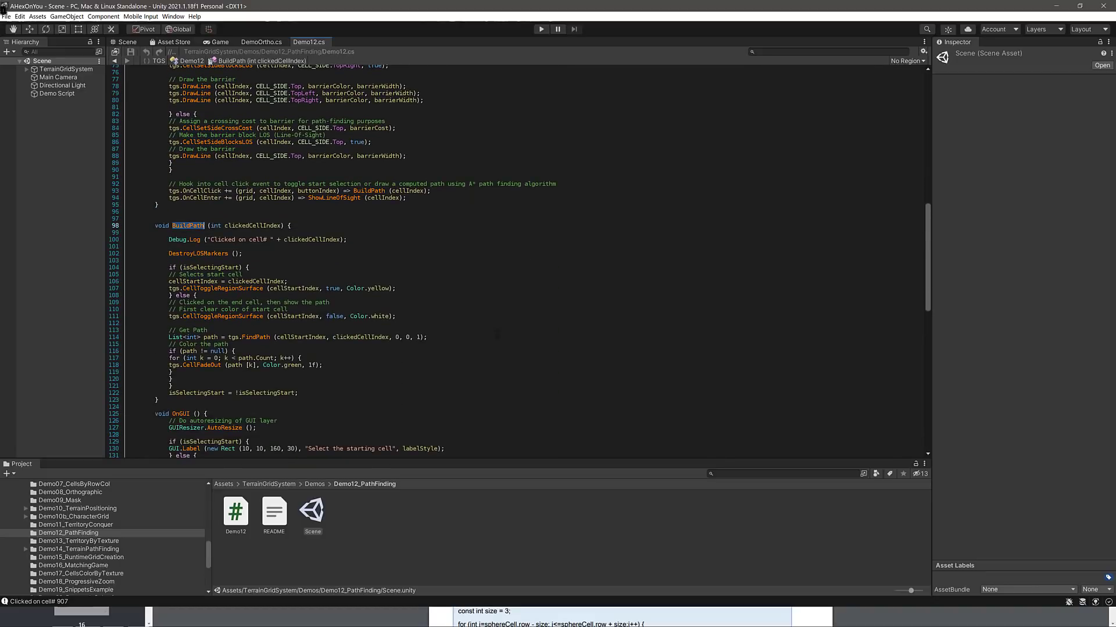
triple_click(245, 317)
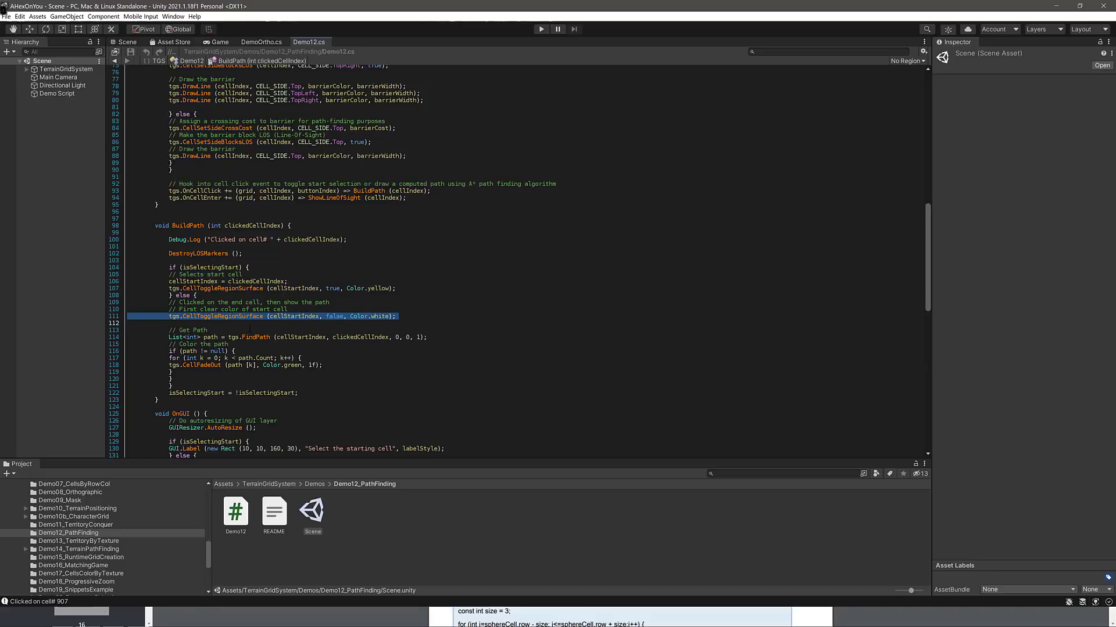
click(242, 337)
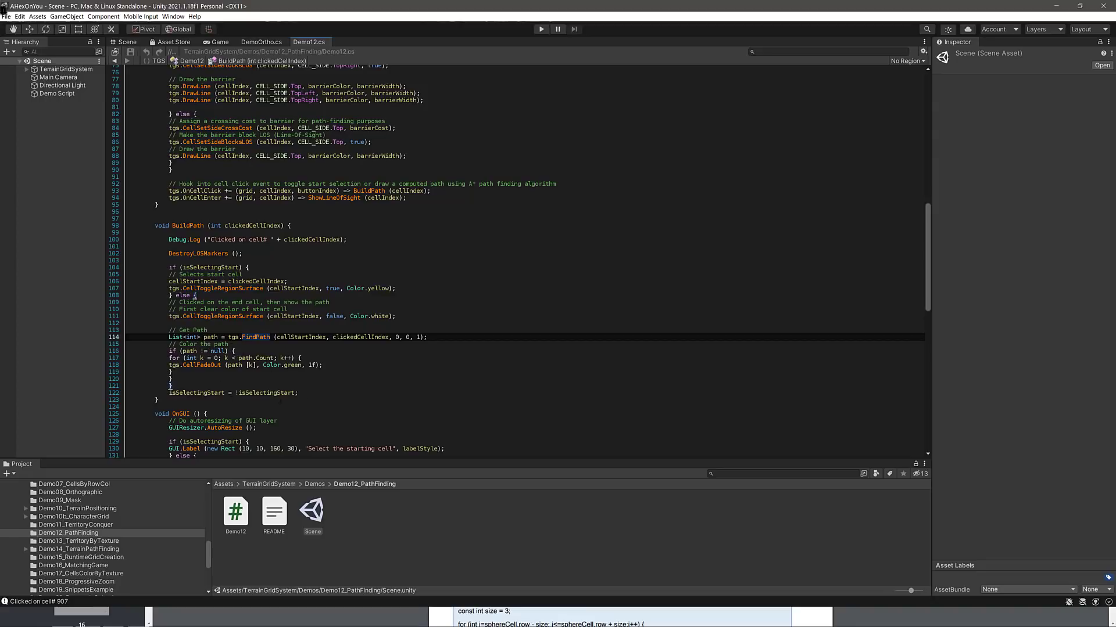
scroll(285, 401, down, 2)
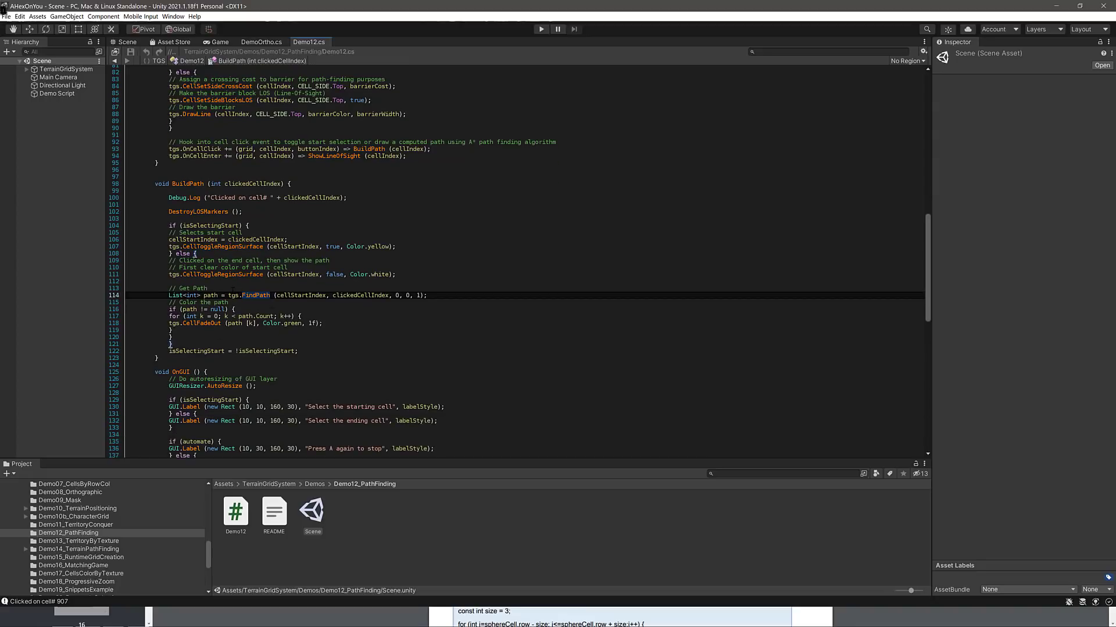
click(232, 289)
drag(427, 296, 169, 295)
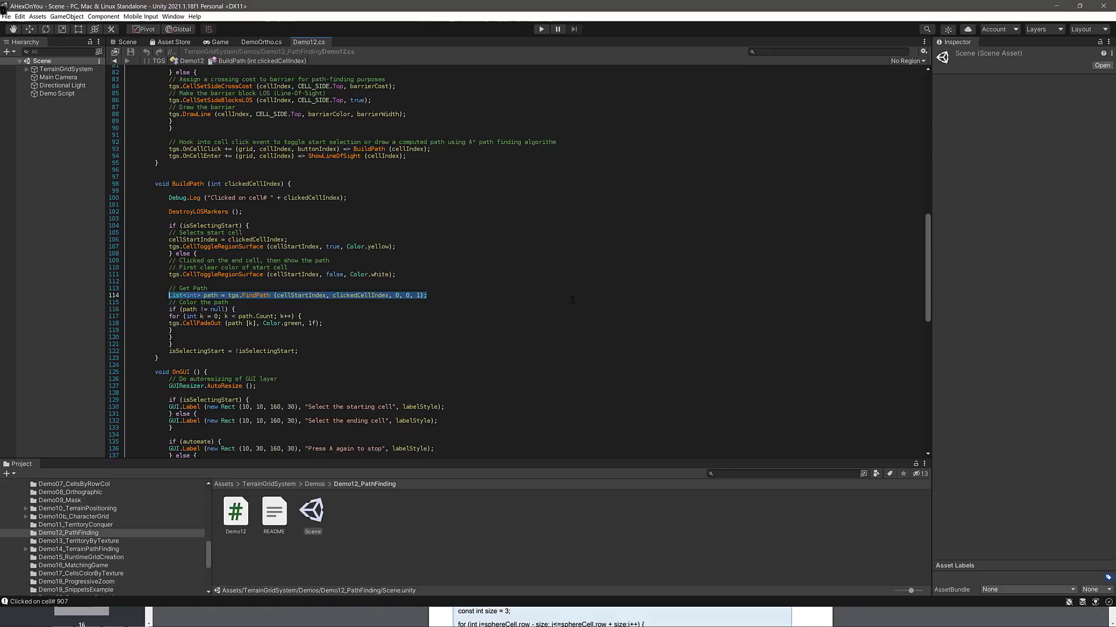
scroll(573, 300, down, 19)
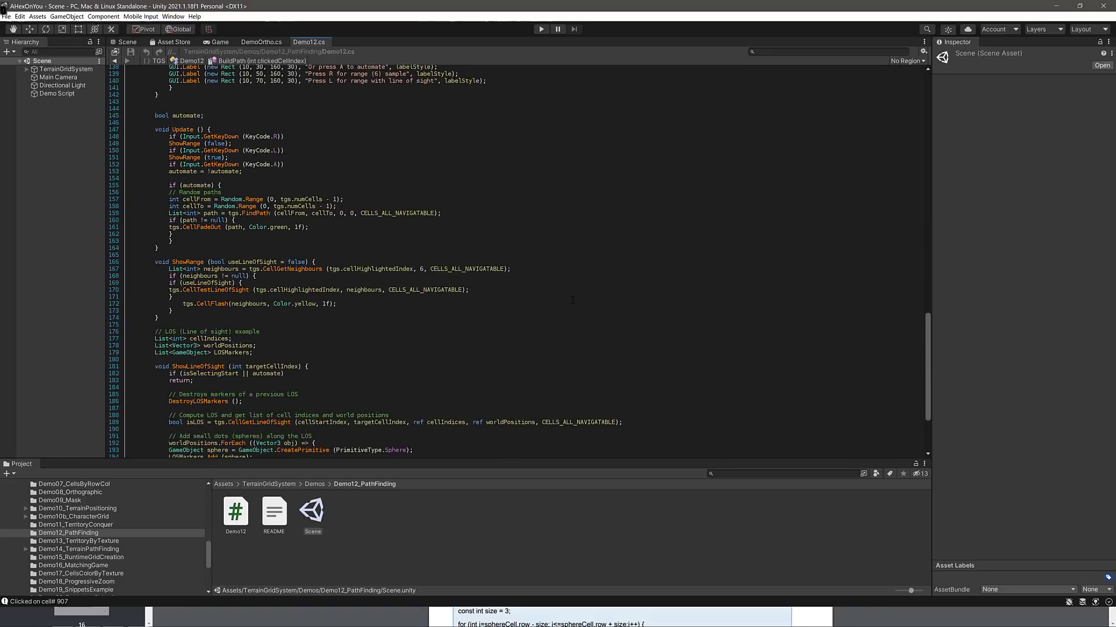
scroll(572, 300, down, 6)
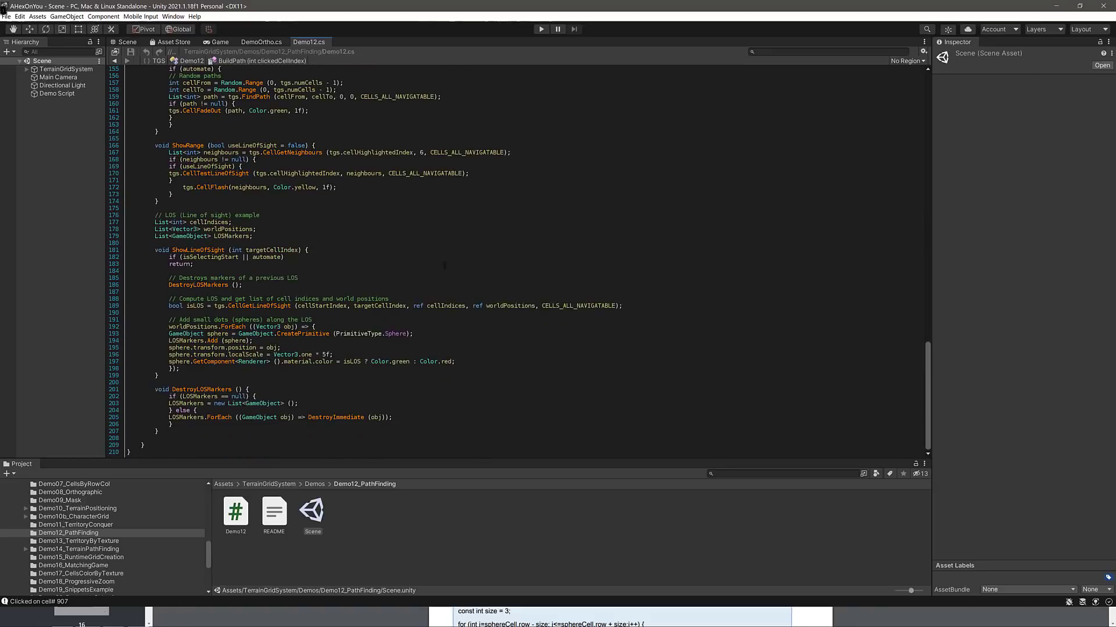
Open the demo scene from the Demo16_MatchingGame folder and view its box grid in the scene.
click(87, 566)
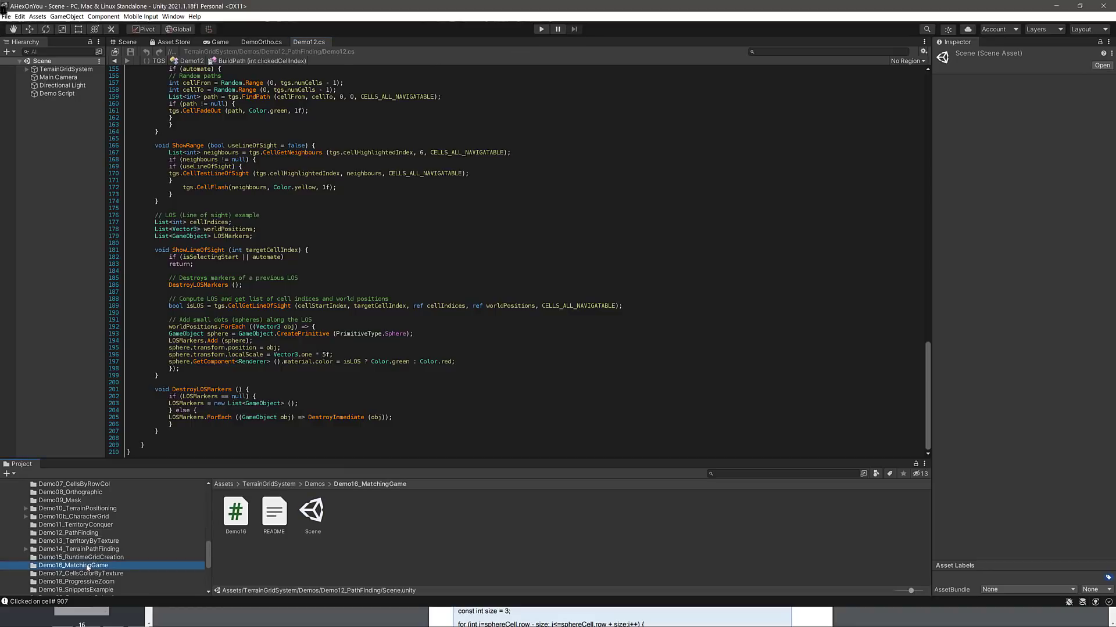
click(313, 514)
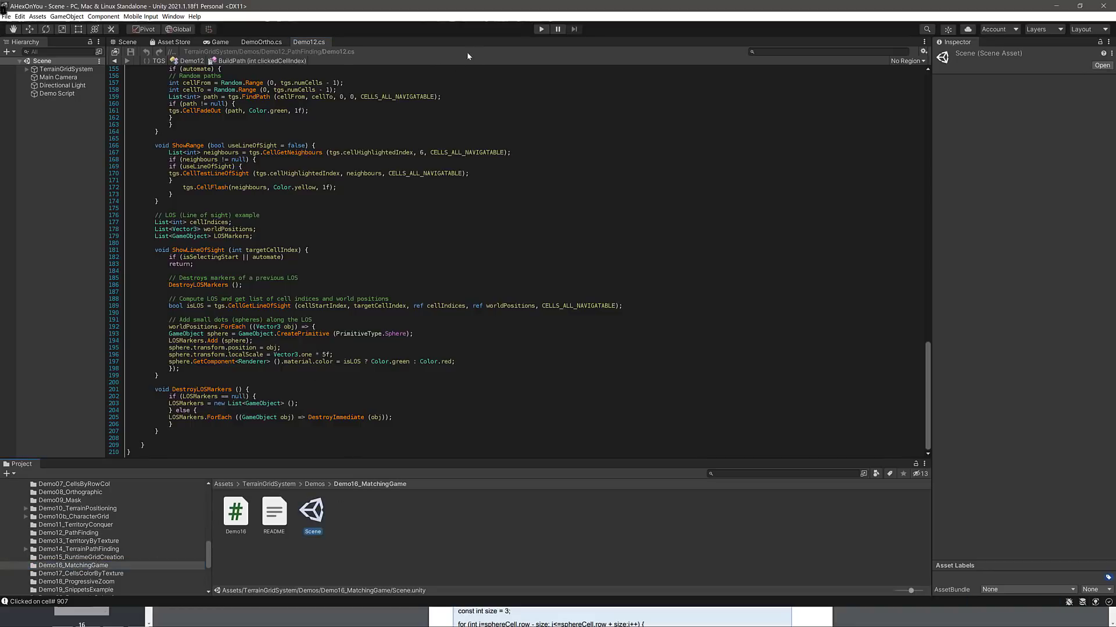
click(128, 43)
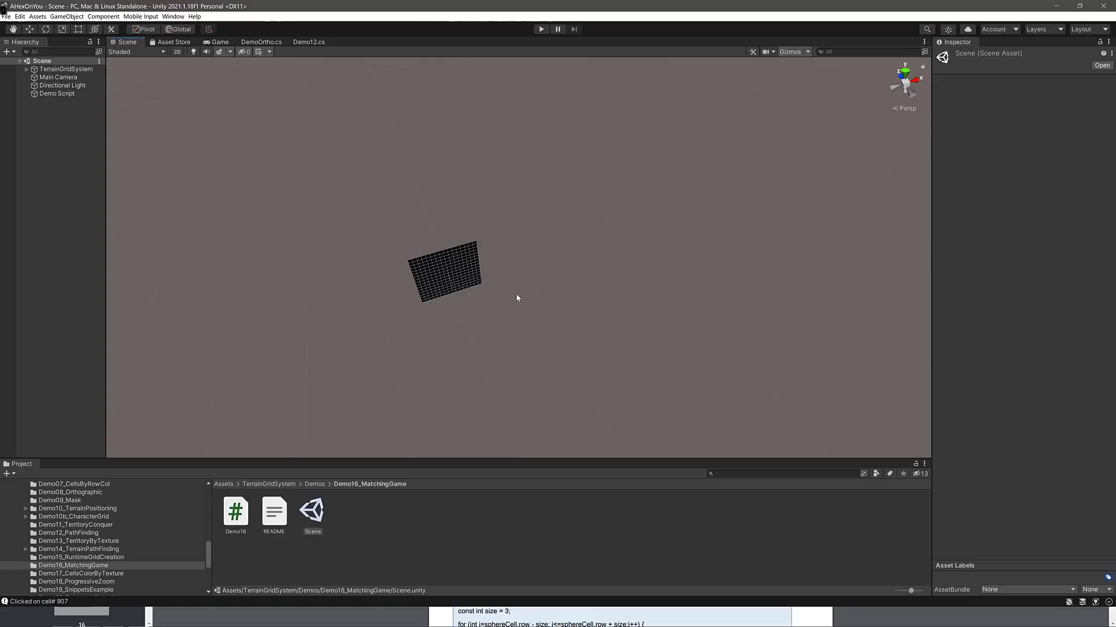
alt+drag(341, 326, 588, 334)
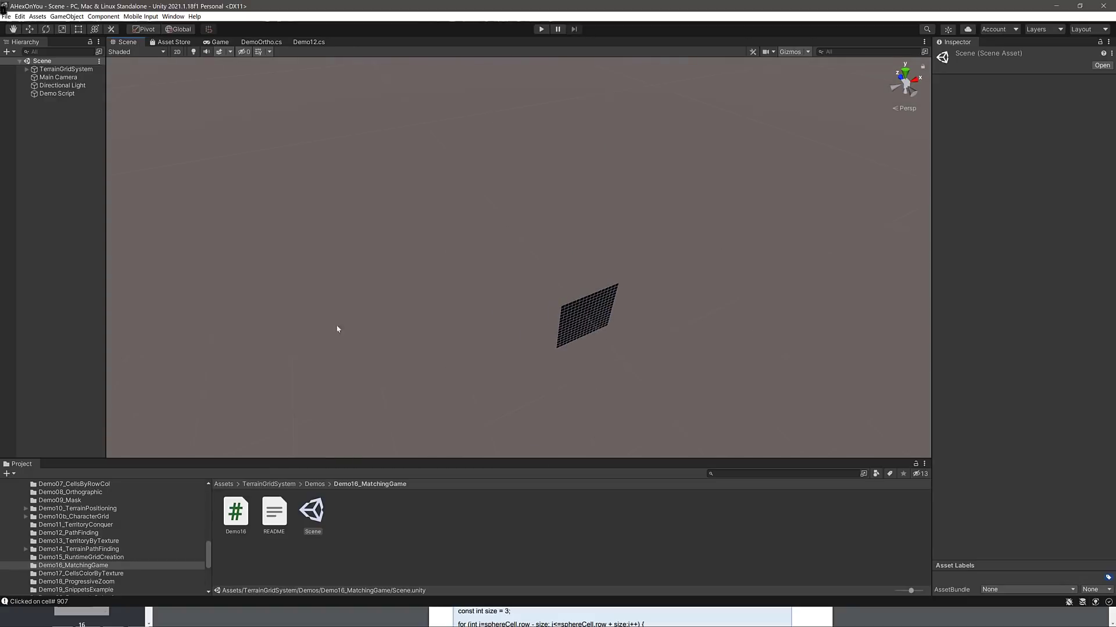
Open the Demo16 script and read through it to the CellSetTexture call in the MakeFruitsFall method.
double_click(236, 513)
click(408, 235)
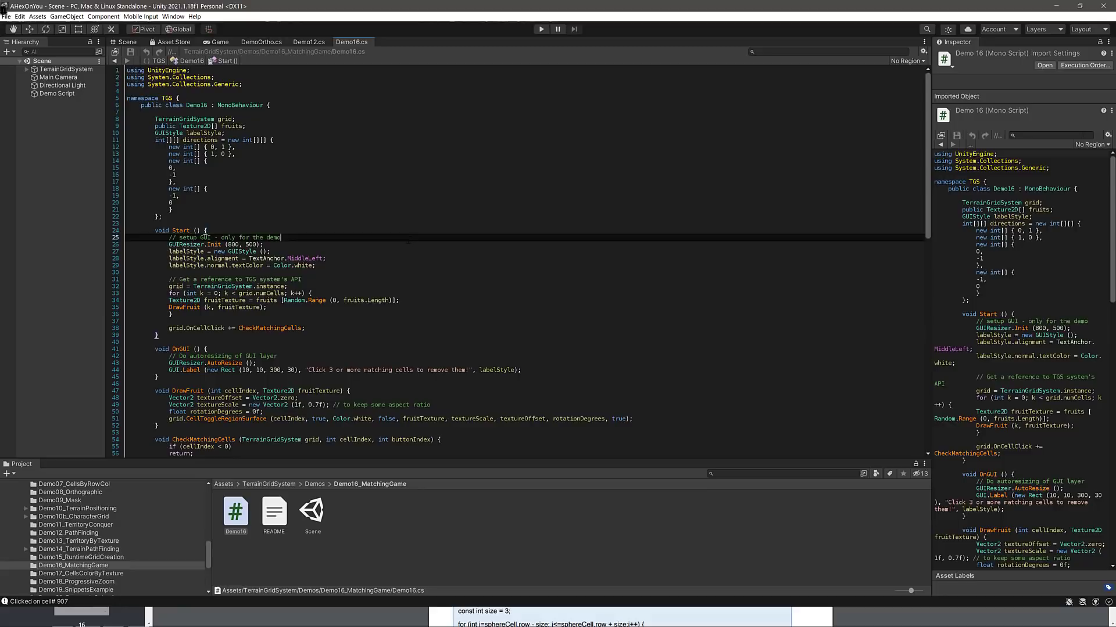
scroll(407, 240, down, 2)
scroll(408, 240, down, 10)
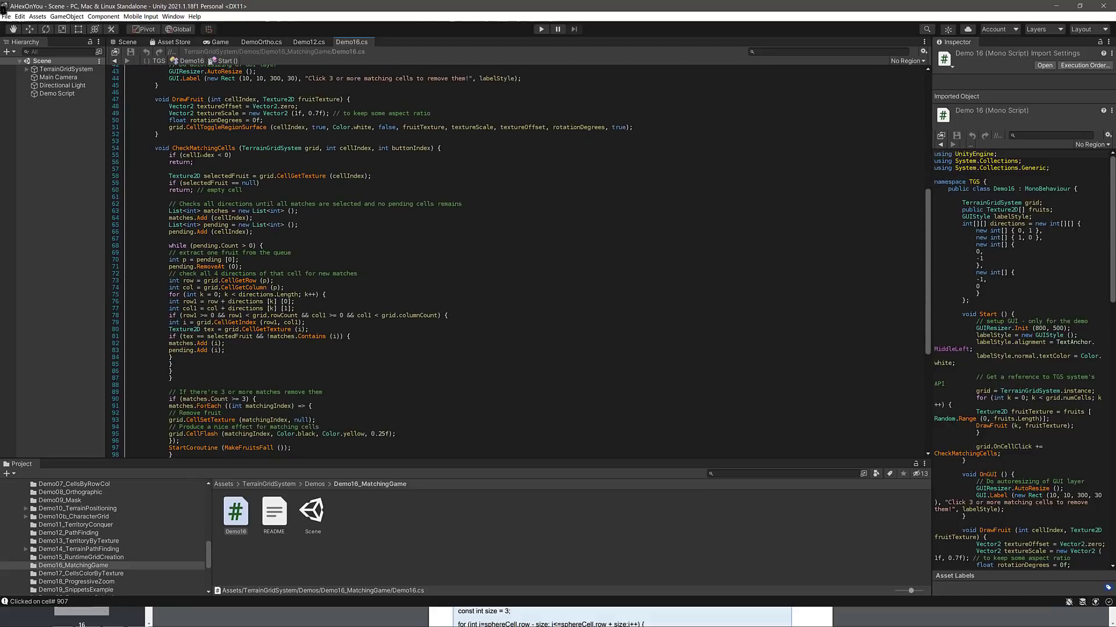
scroll(408, 240, down, 10)
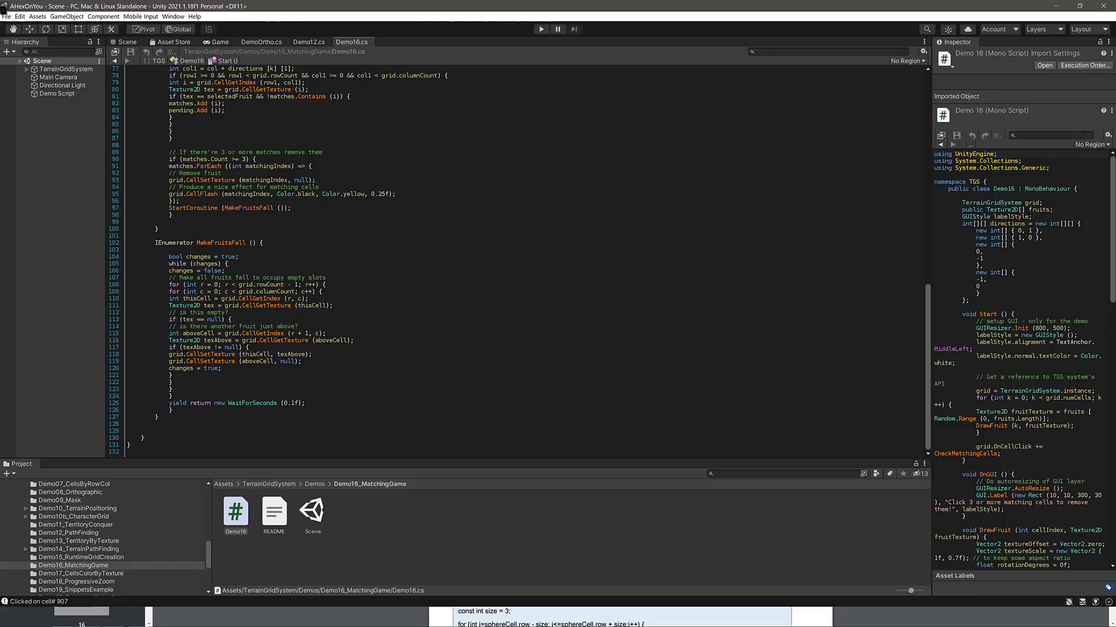
double_click(175, 354)
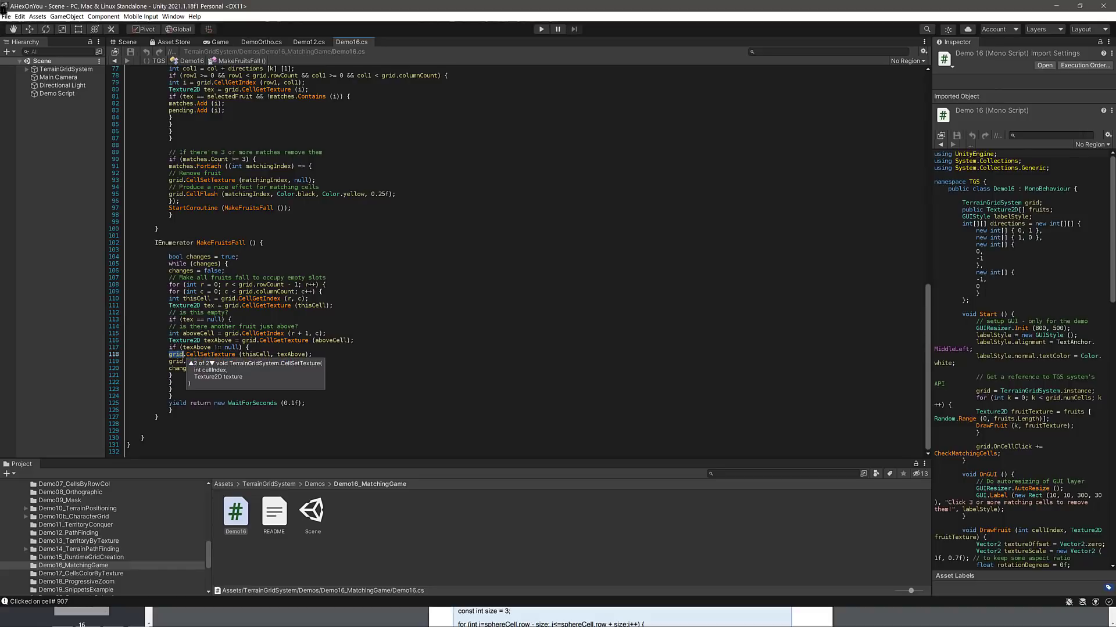
Return to the Start method and examine the line that hooks CheckMatchingCells to OnCellClick, including both signatures.
scroll(420, 314, up, 8)
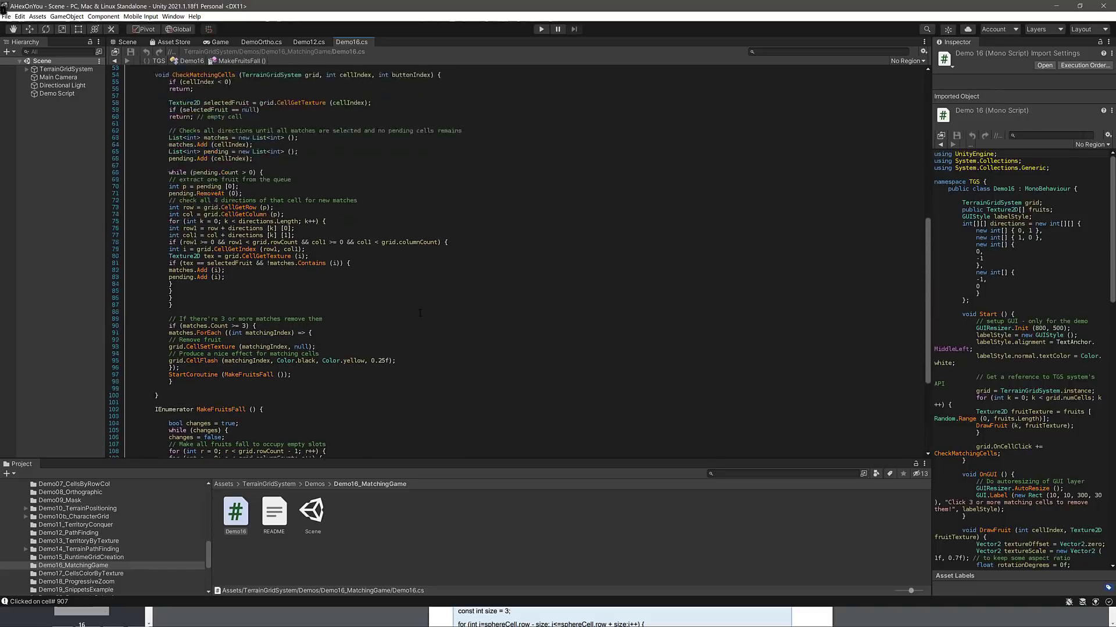
scroll(420, 313, up, 7)
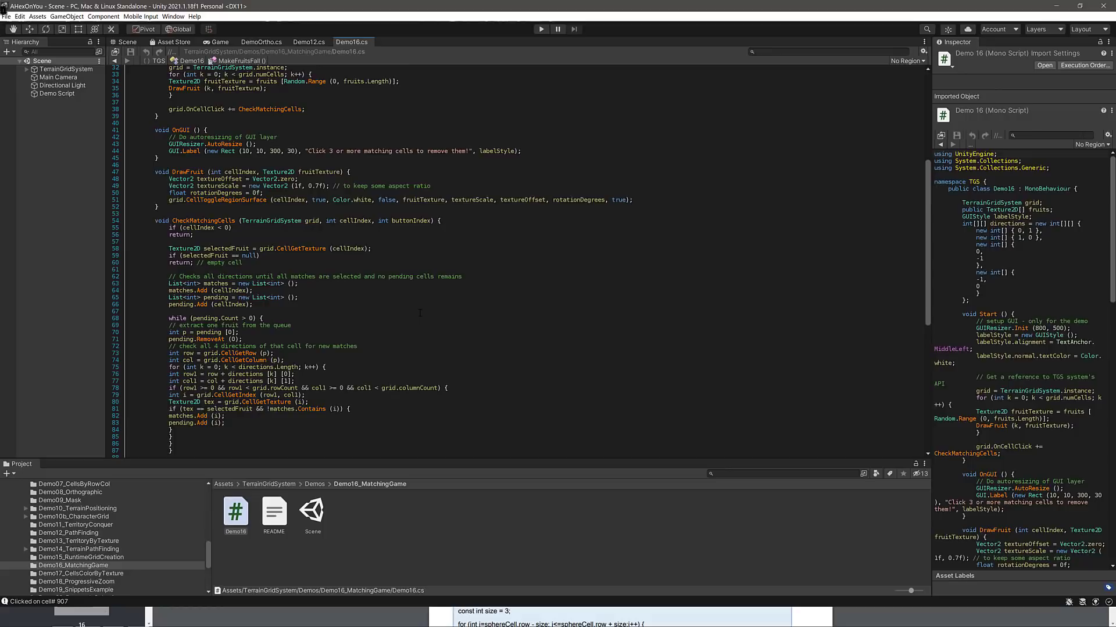
scroll(420, 313, up, 2)
scroll(420, 313, up, 4)
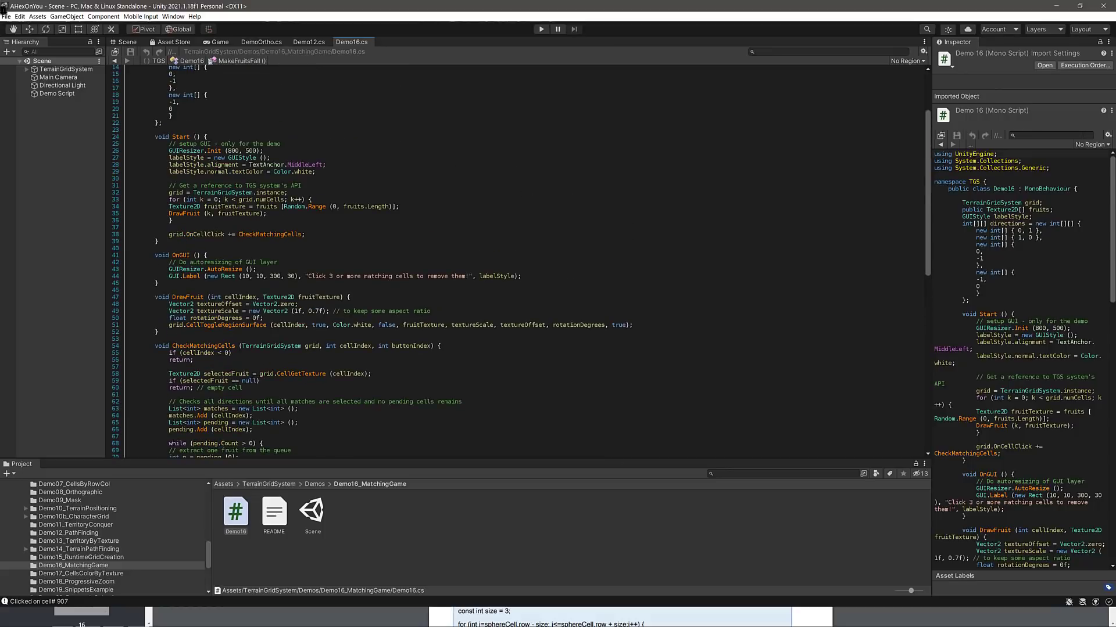
scroll(254, 246, up, 1)
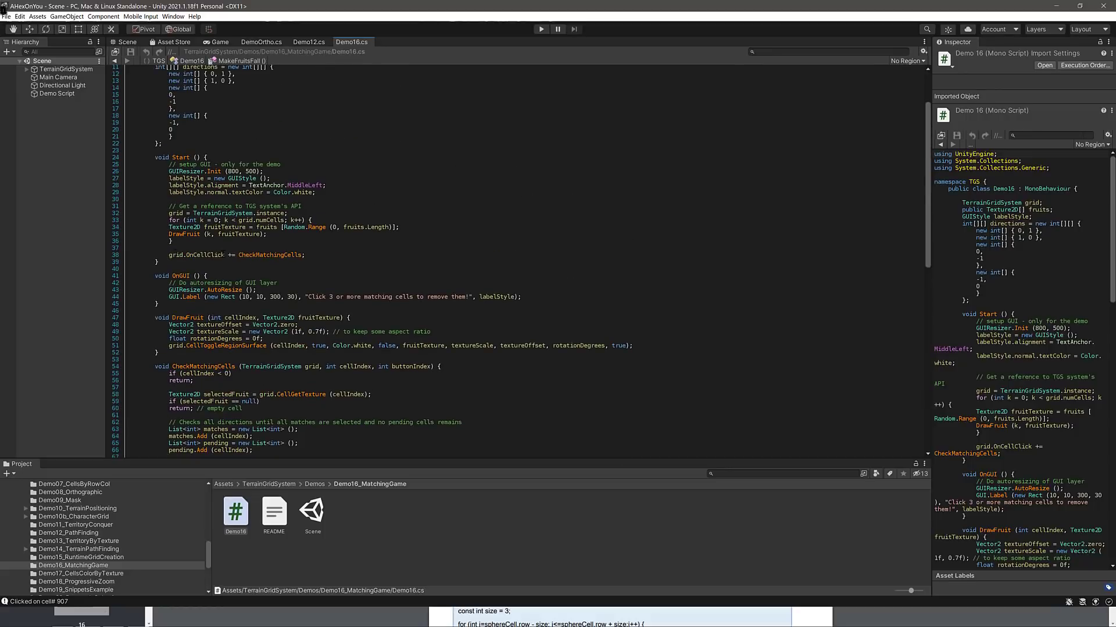
mouse_move(265, 254)
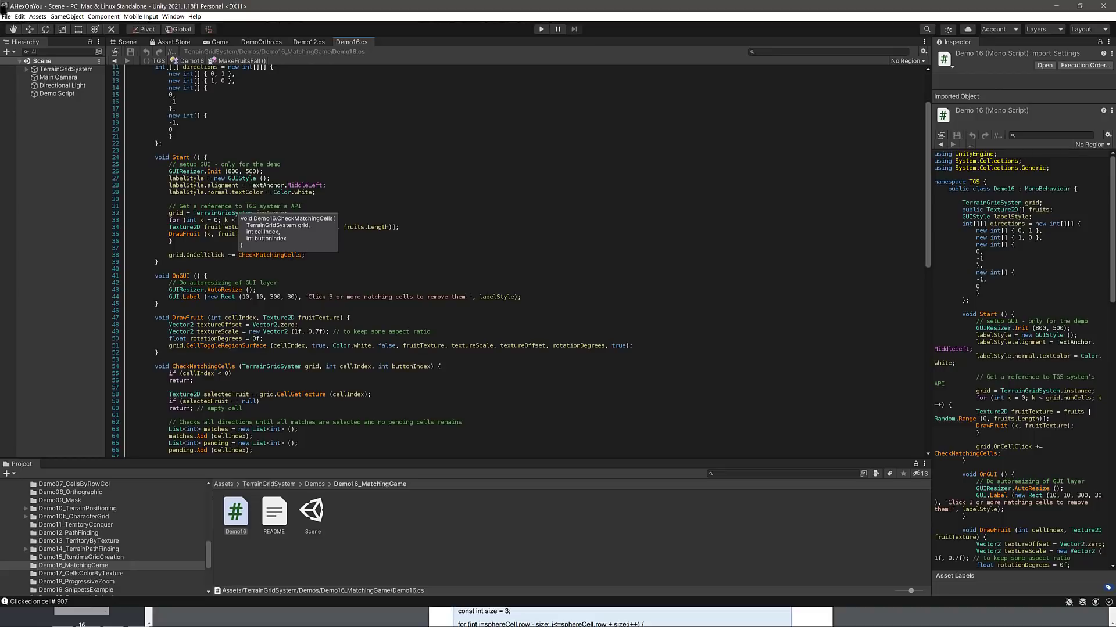
drag(308, 255, 156, 256)
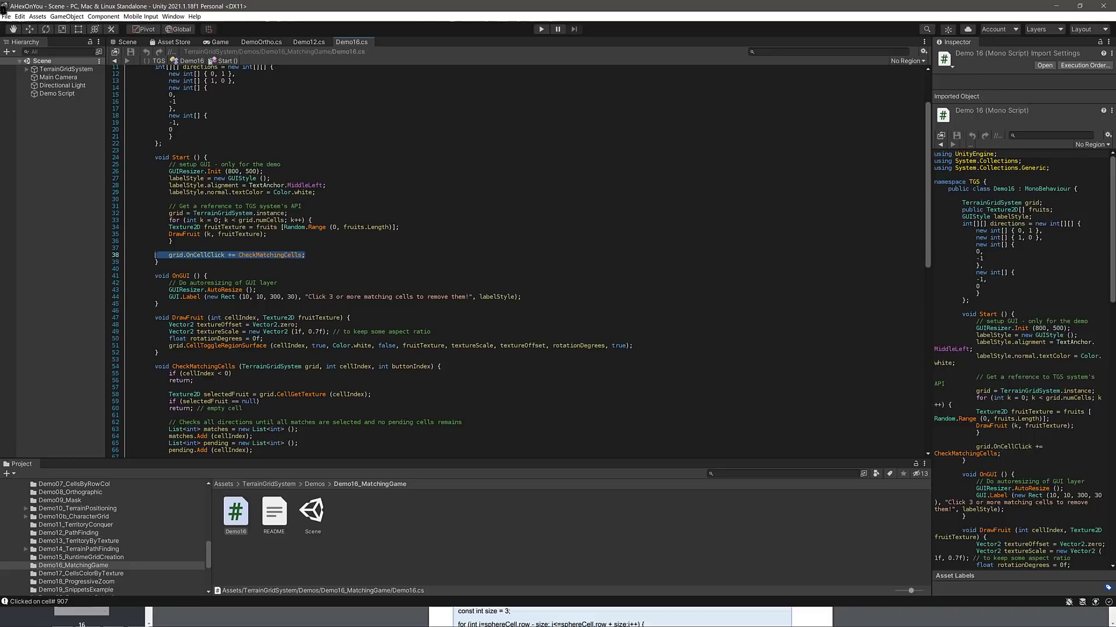
click(196, 257)
mouse_move(196, 256)
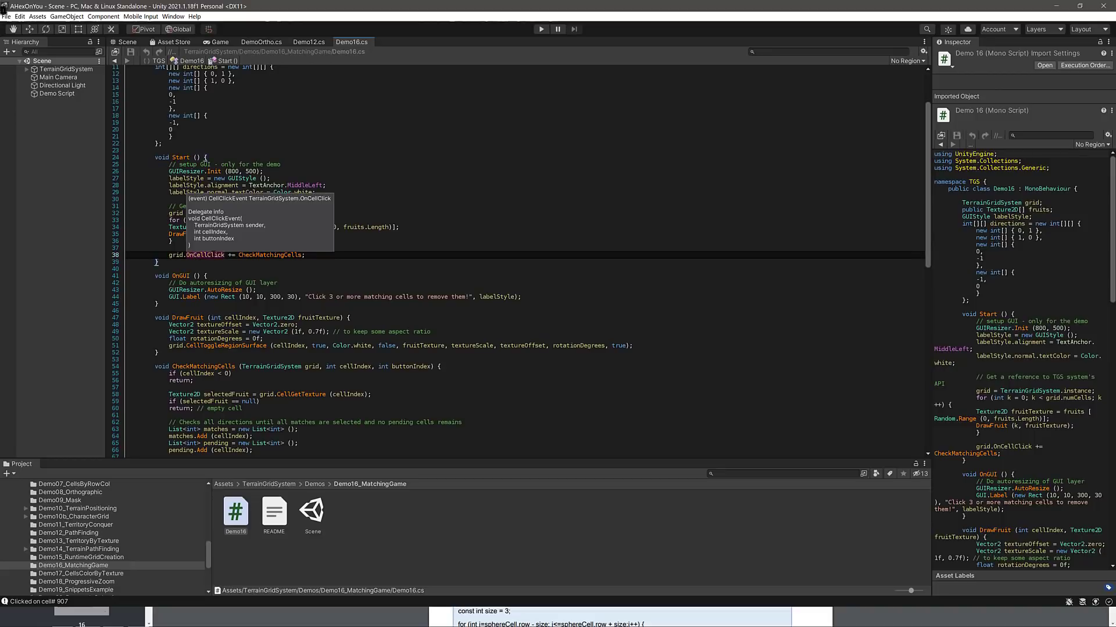
mouse_move(270, 256)
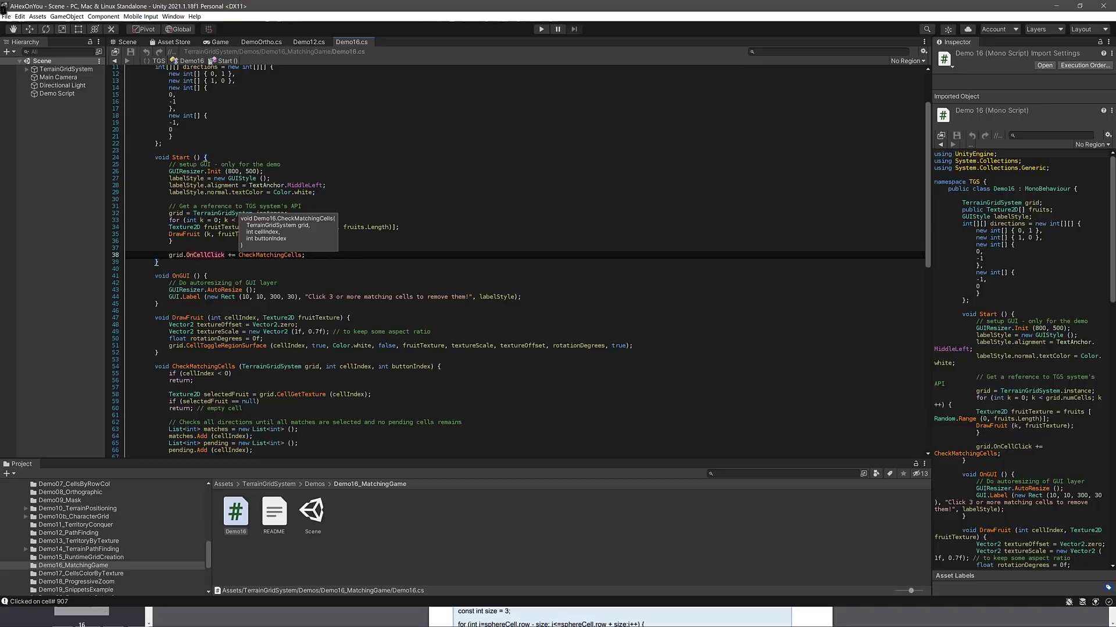
Examine the CheckMatchingCells method's grid, cellIndex and buttonIndex parameters, its CellGetTexture call and the surrounding script.
scroll(465, 282, down, 14)
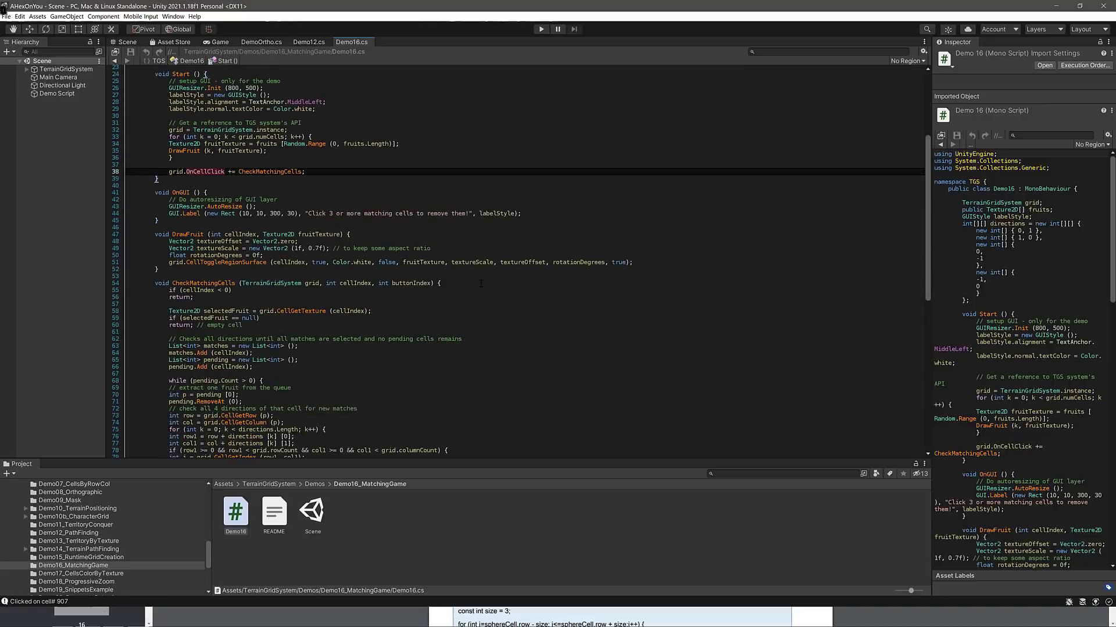
scroll(482, 282, up, 17)
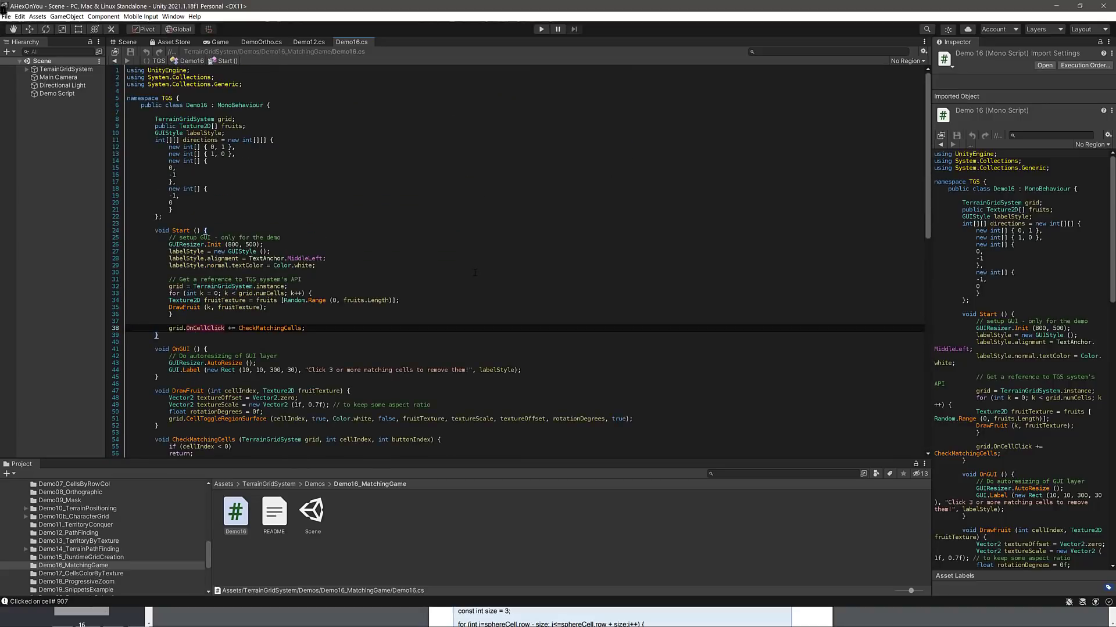
scroll(474, 273, down, 6)
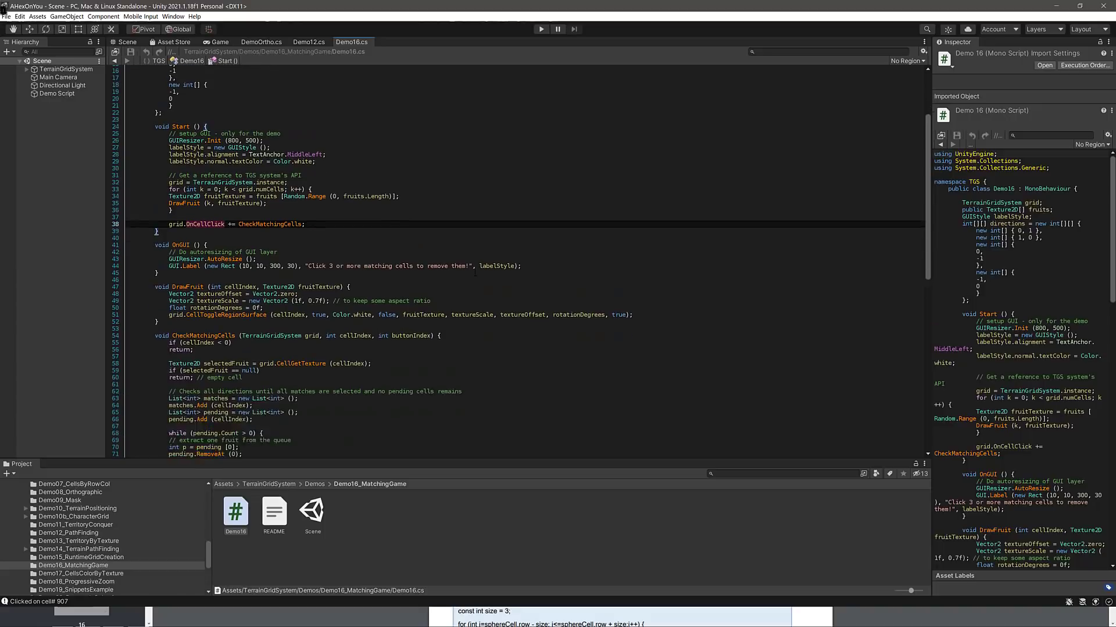
click(204, 315)
scroll(269, 271, down, 3)
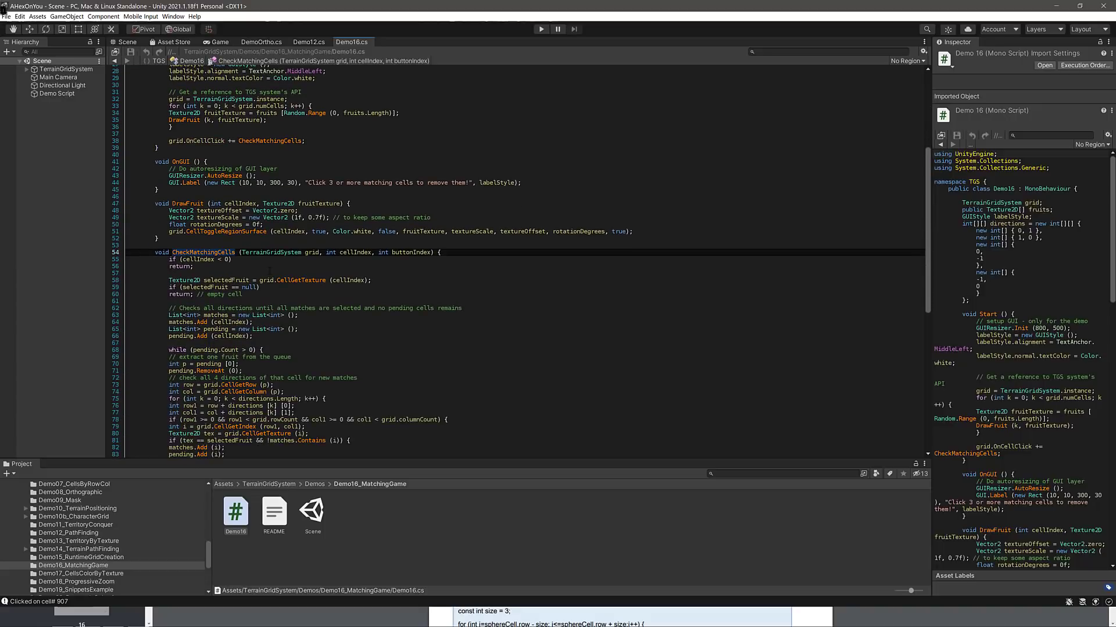
double_click(312, 252)
double_click(355, 252)
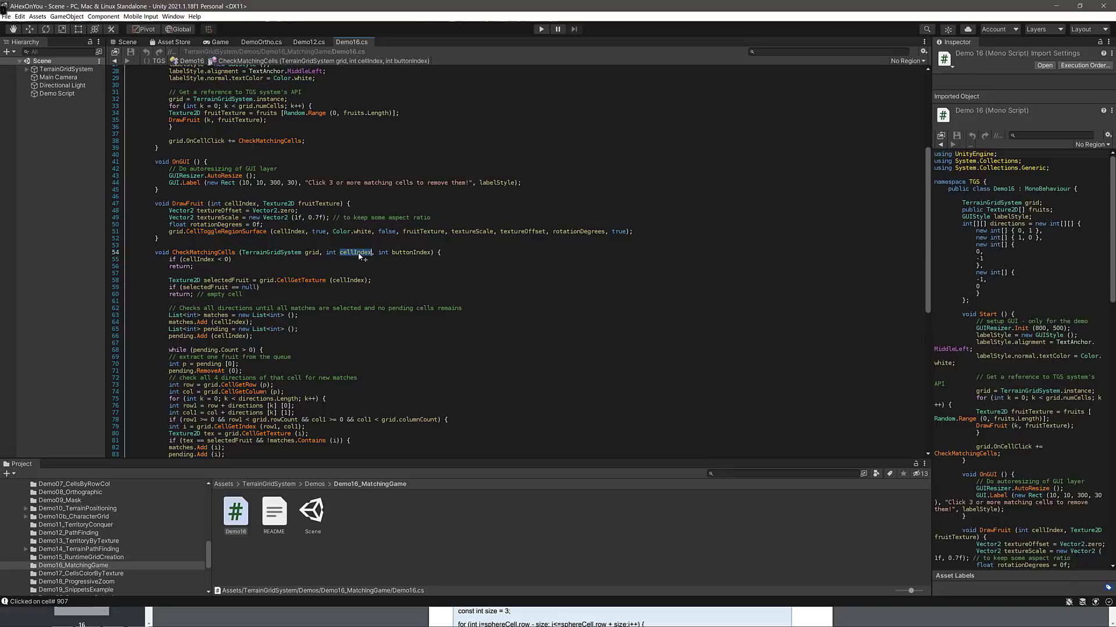
double_click(411, 253)
scroll(494, 277, down, 4)
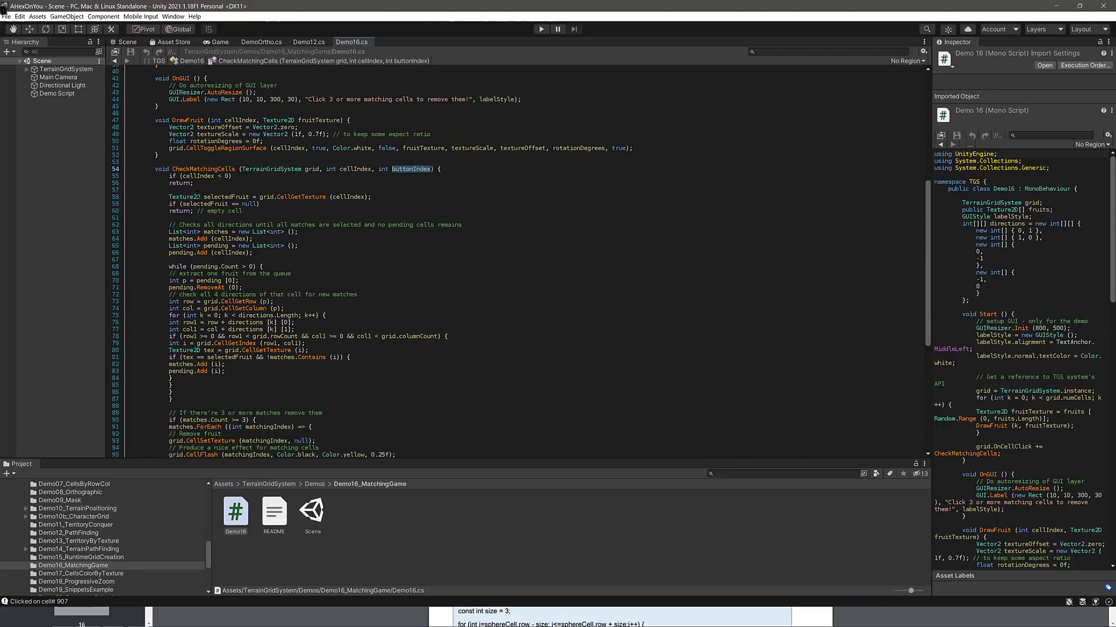
double_click(306, 197)
scroll(479, 269, down, 12)
scroll(478, 269, up, 20)
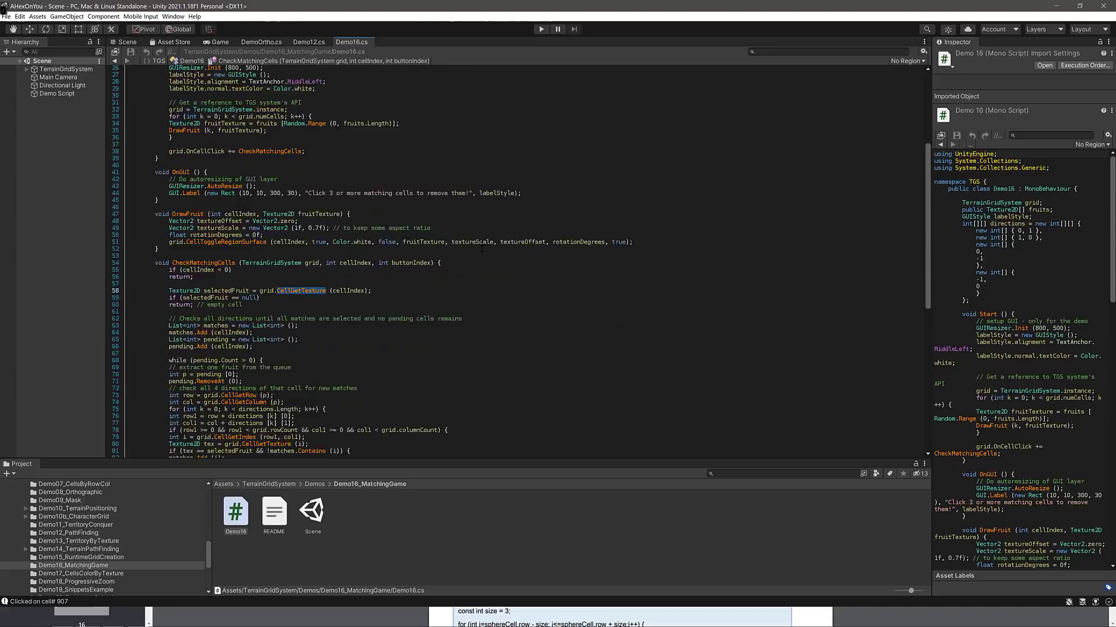
Show the TerrainGridSystem object's settings and children, and run the matching game to test removing two groups of matching fruit.
click(66, 69)
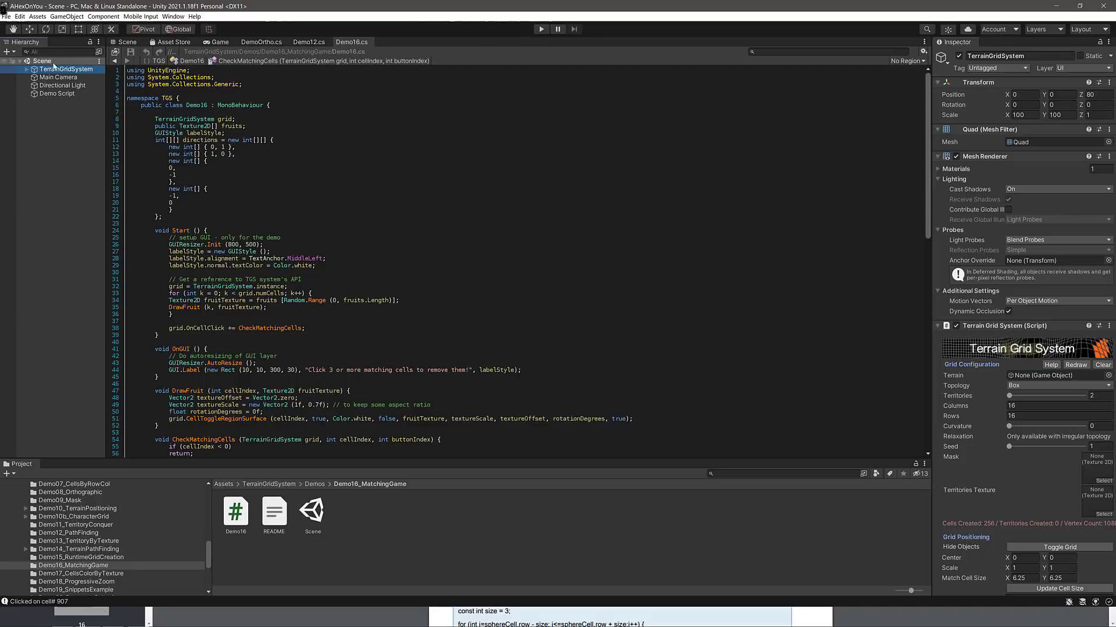
click(27, 69)
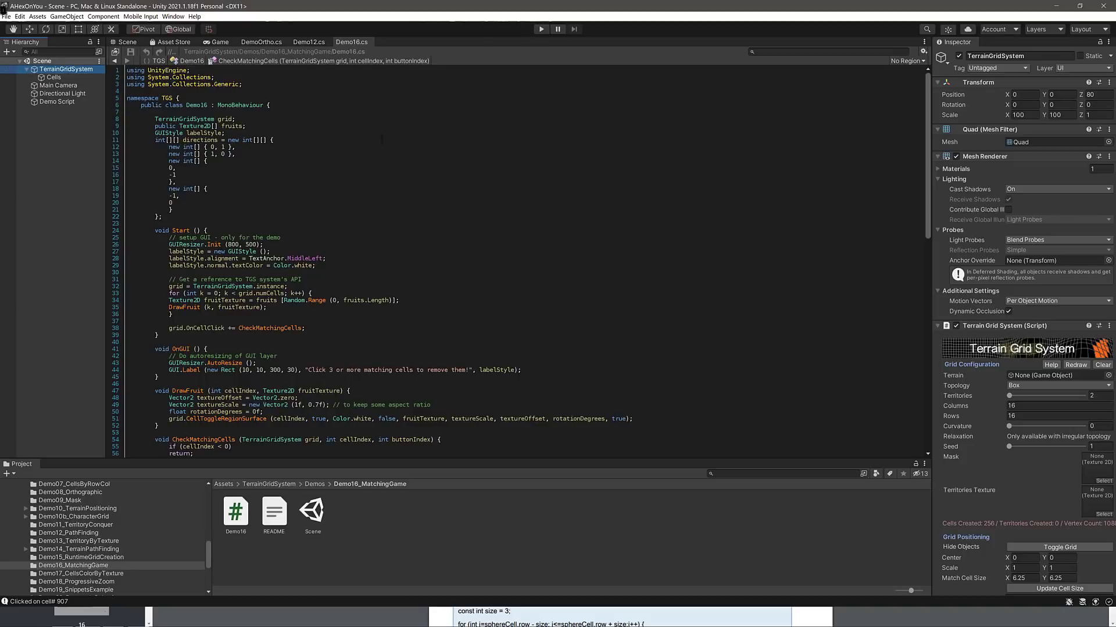
click(541, 29)
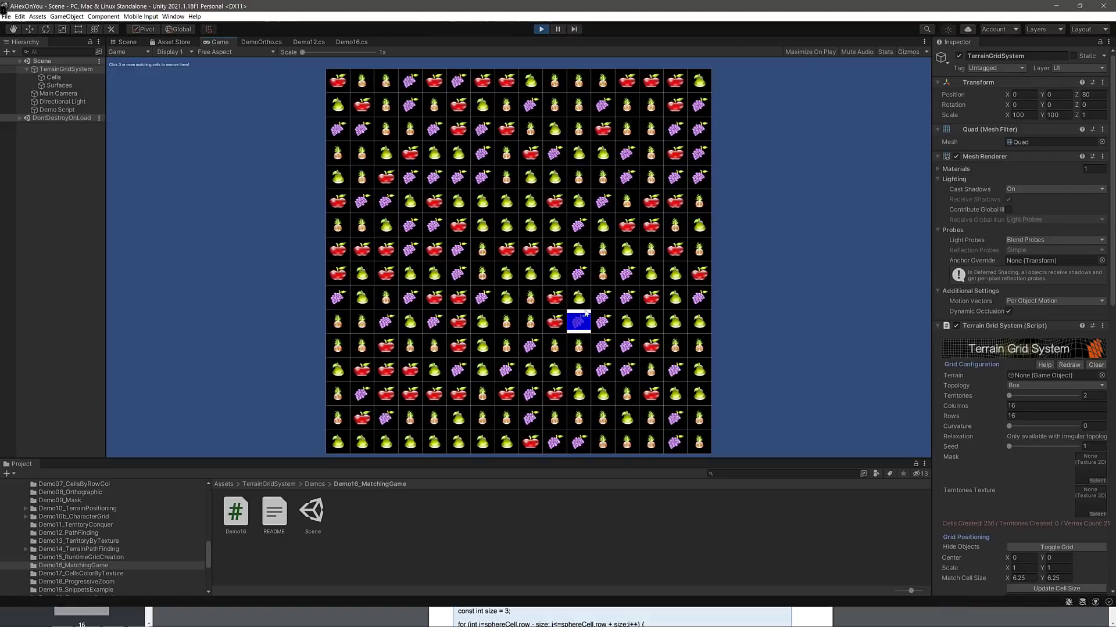
click(458, 440)
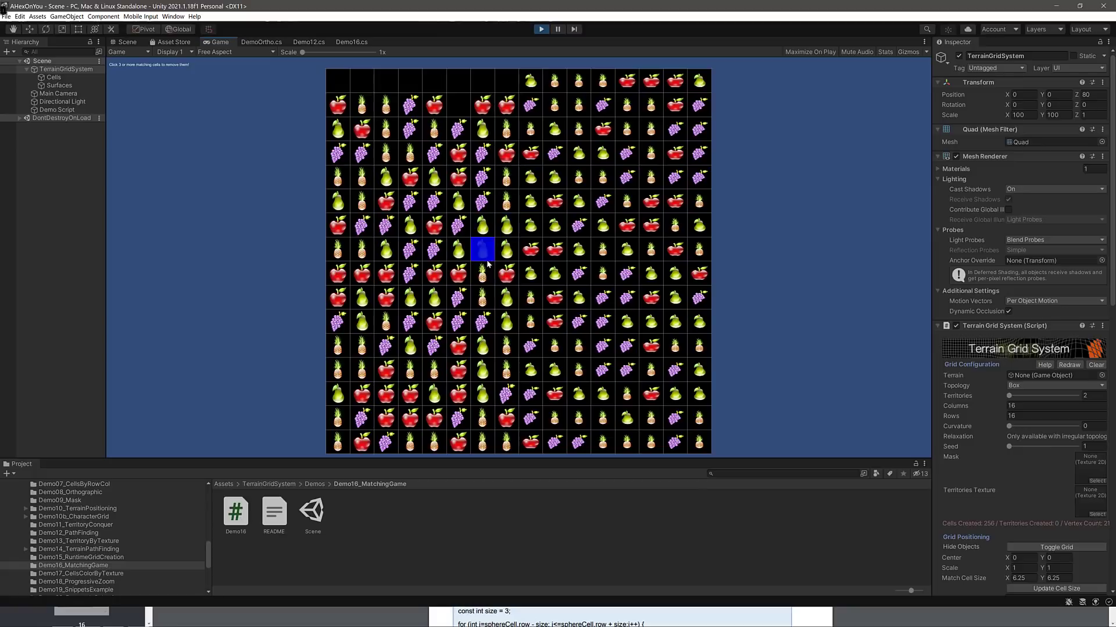
click(481, 346)
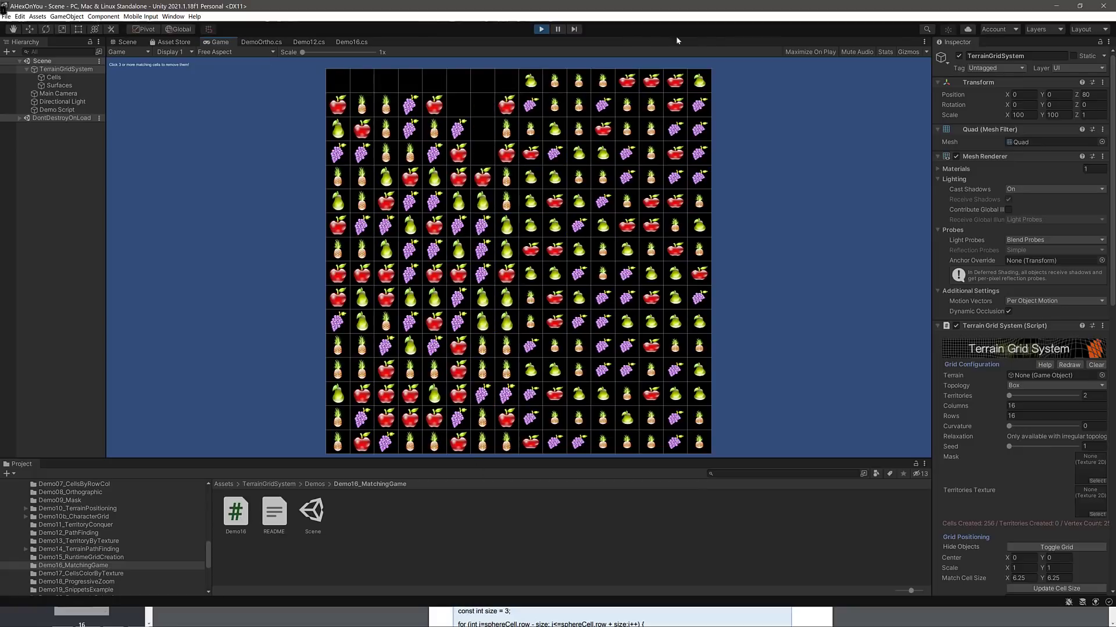
Stop the matching game and look through the remaining demo folders that follow Demo16_MatchingGame.
click(541, 29)
scroll(158, 533, down, 2)
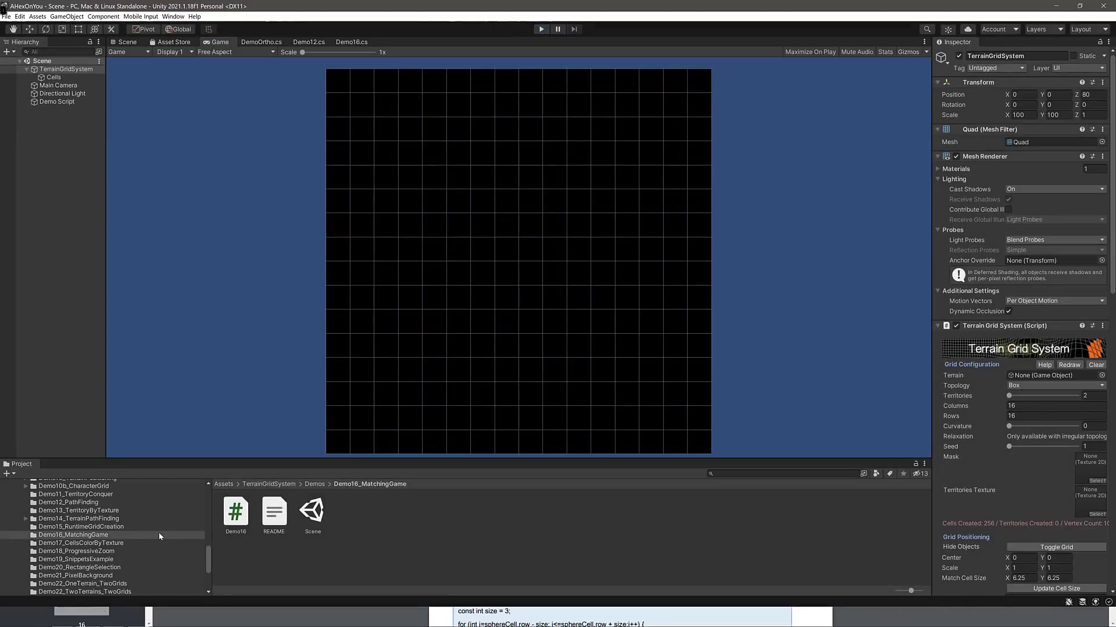
scroll(159, 536, down, 2)
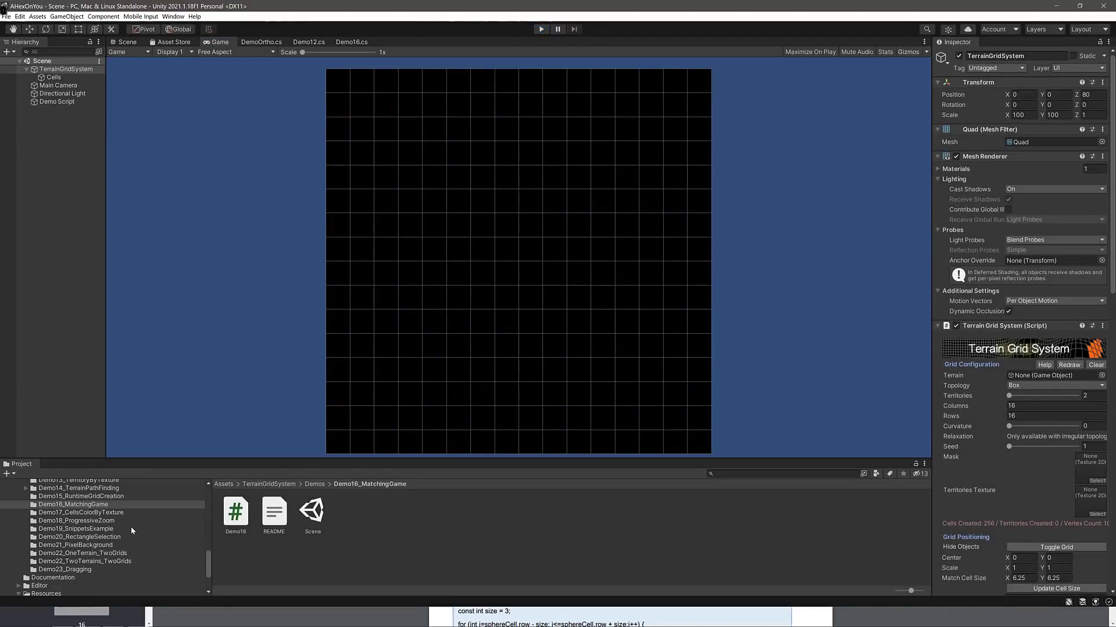
scroll(131, 525, up, 2)
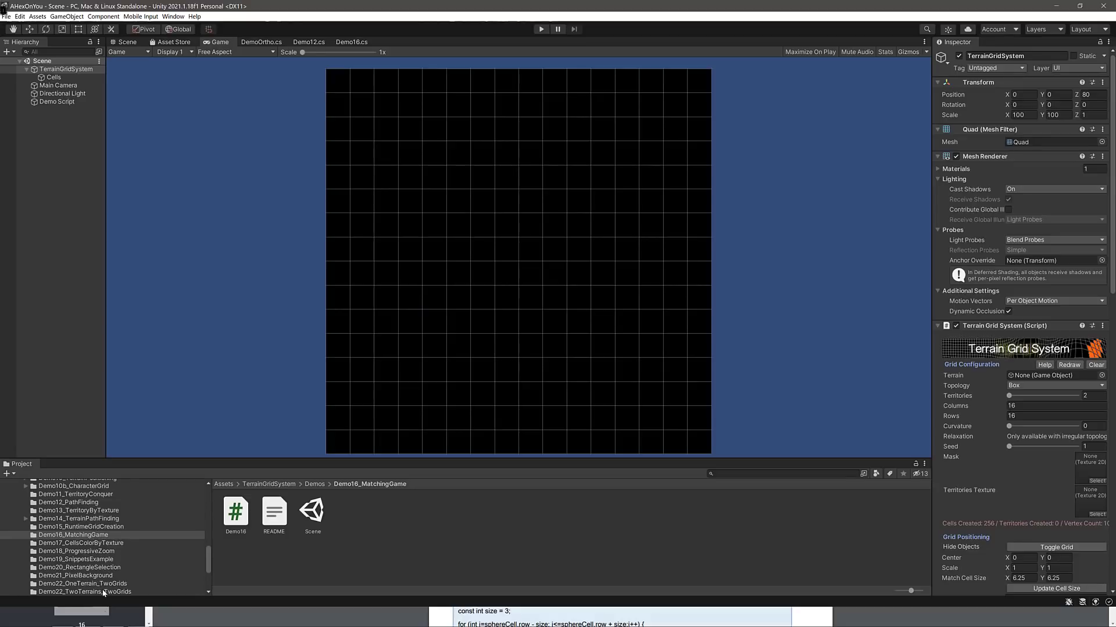
scroll(93, 575, down, 2)
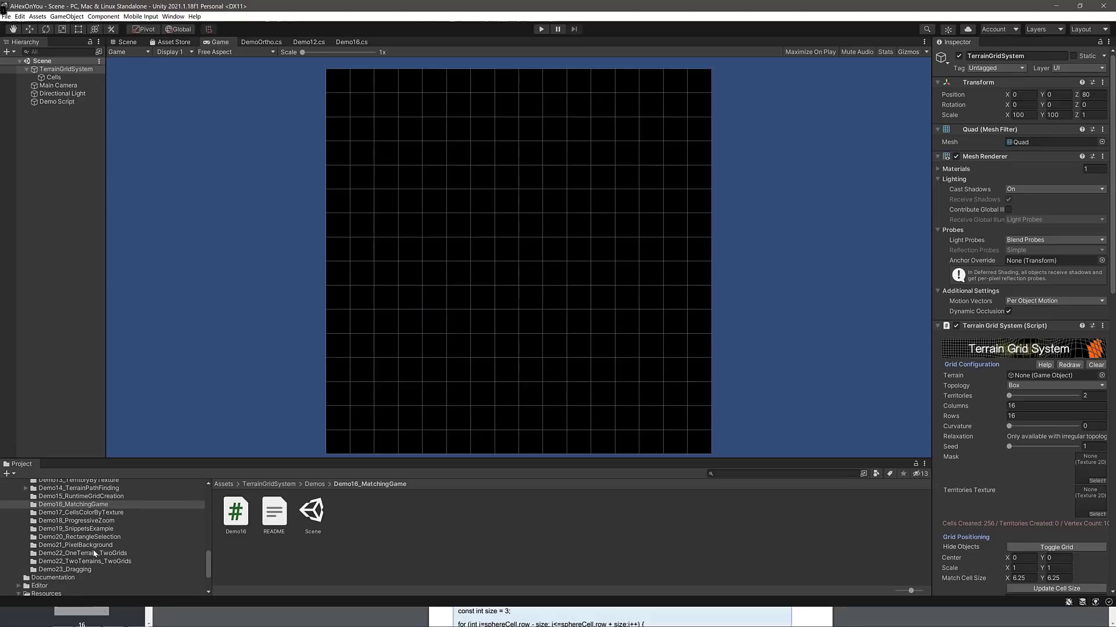
Show the Demo22_TwoTerrains_TwoGrids scene, followed by the Demo22_OneTerrain_TwoGrids scene.
click(96, 554)
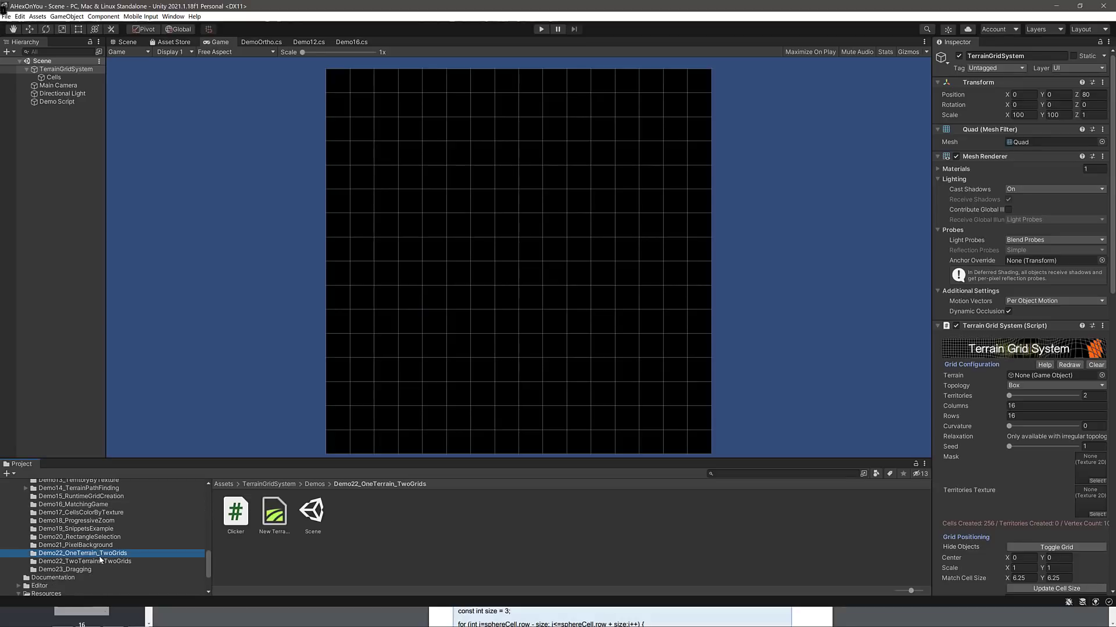
click(114, 562)
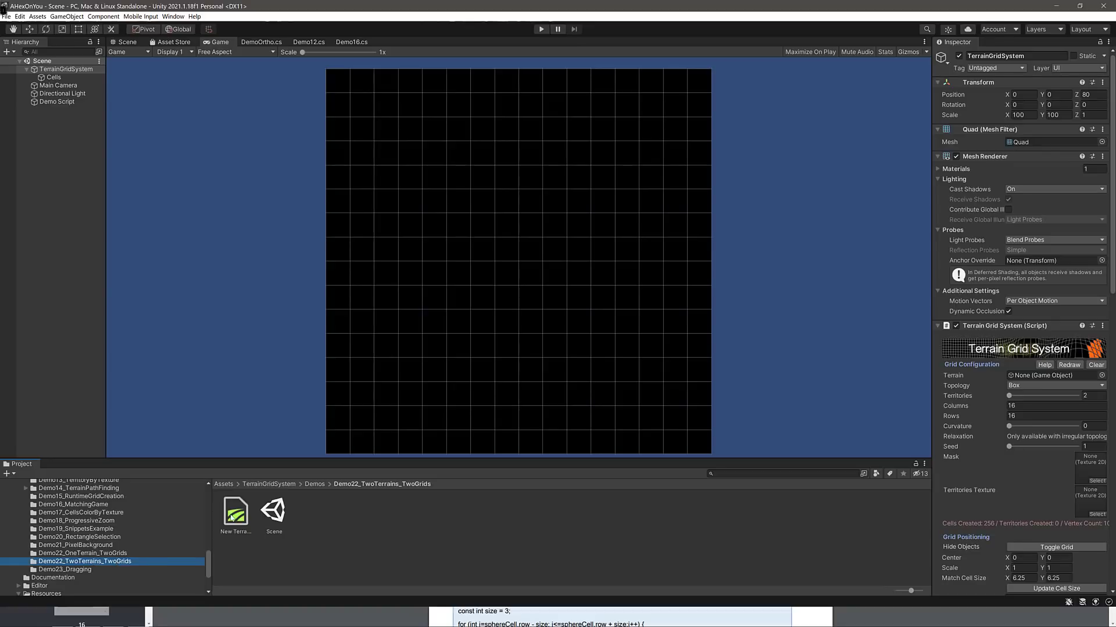
double_click(284, 510)
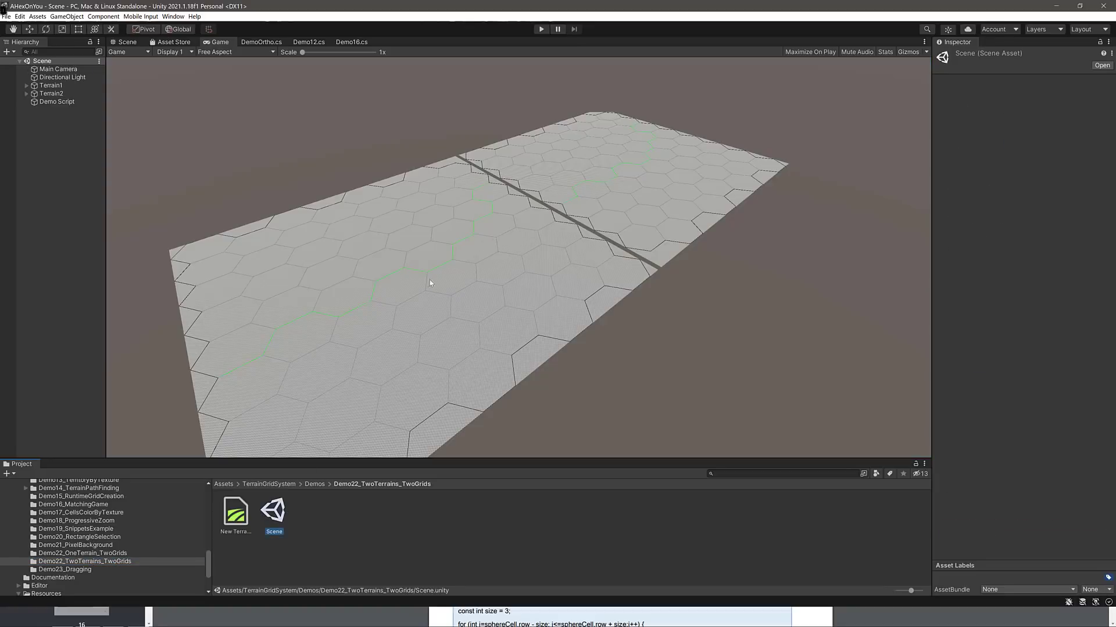
click(96, 553)
double_click(312, 511)
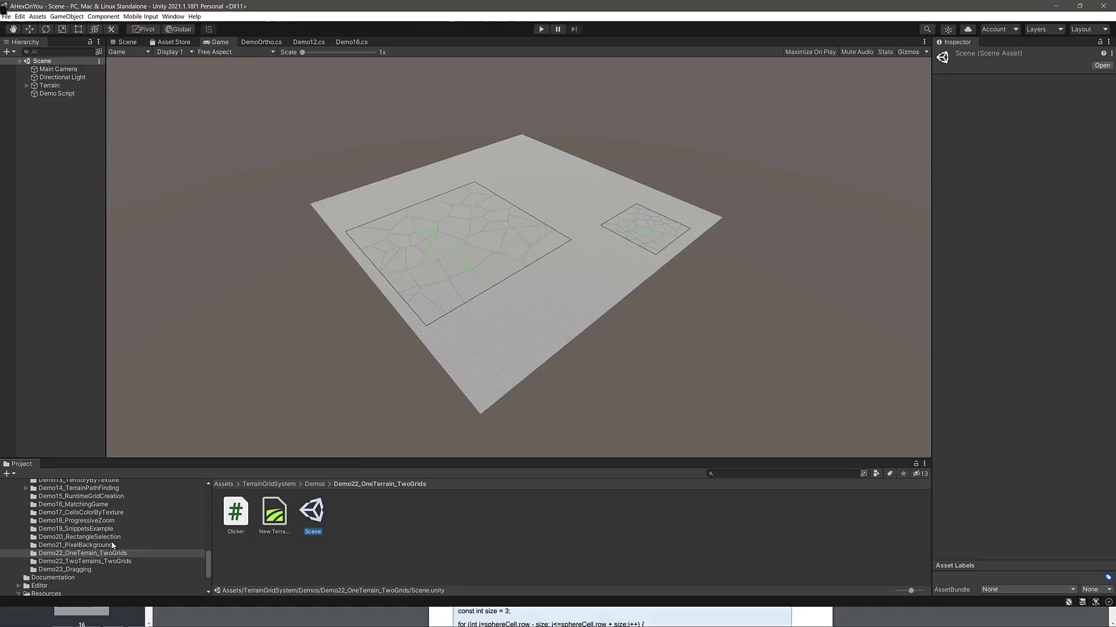
Open the Demo15_RuntimeGridCreation scene and select its Demo Script object.
click(98, 521)
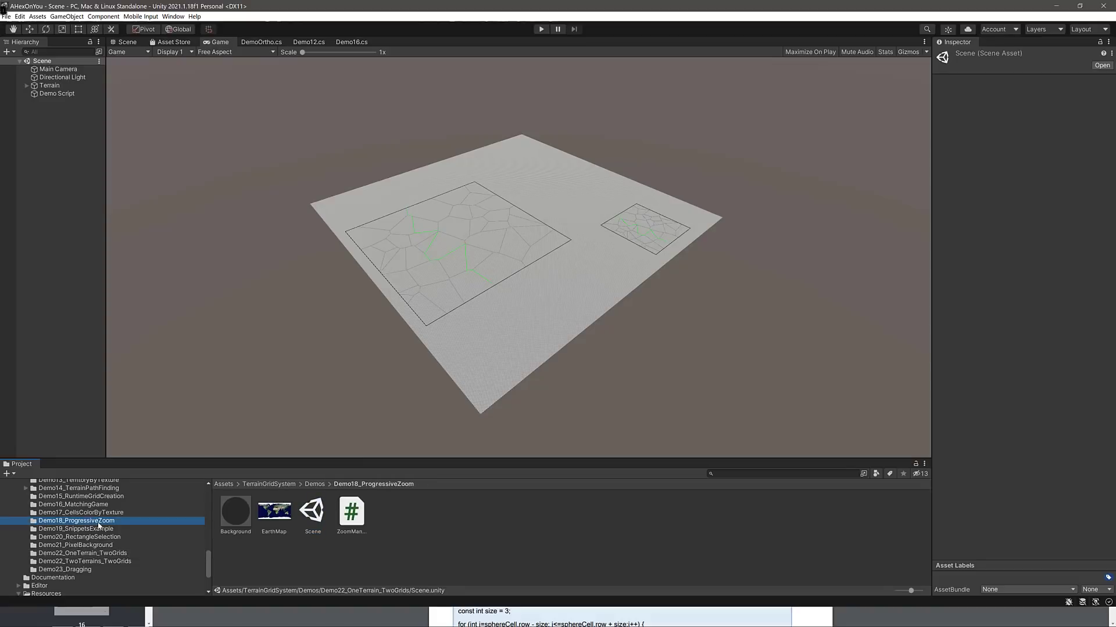
click(107, 498)
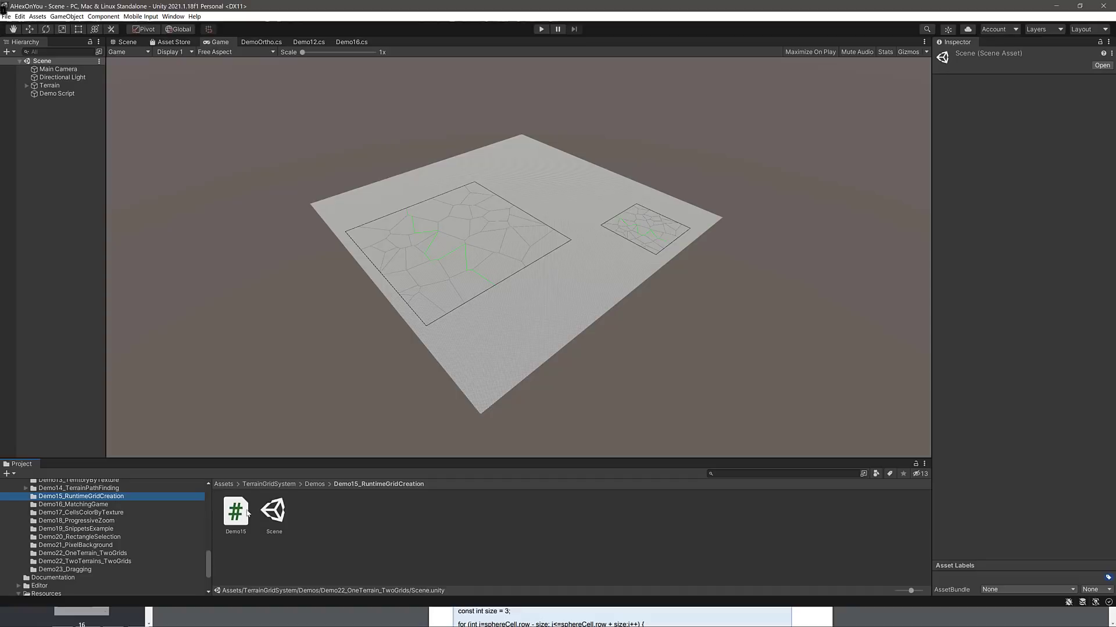
double_click(270, 513)
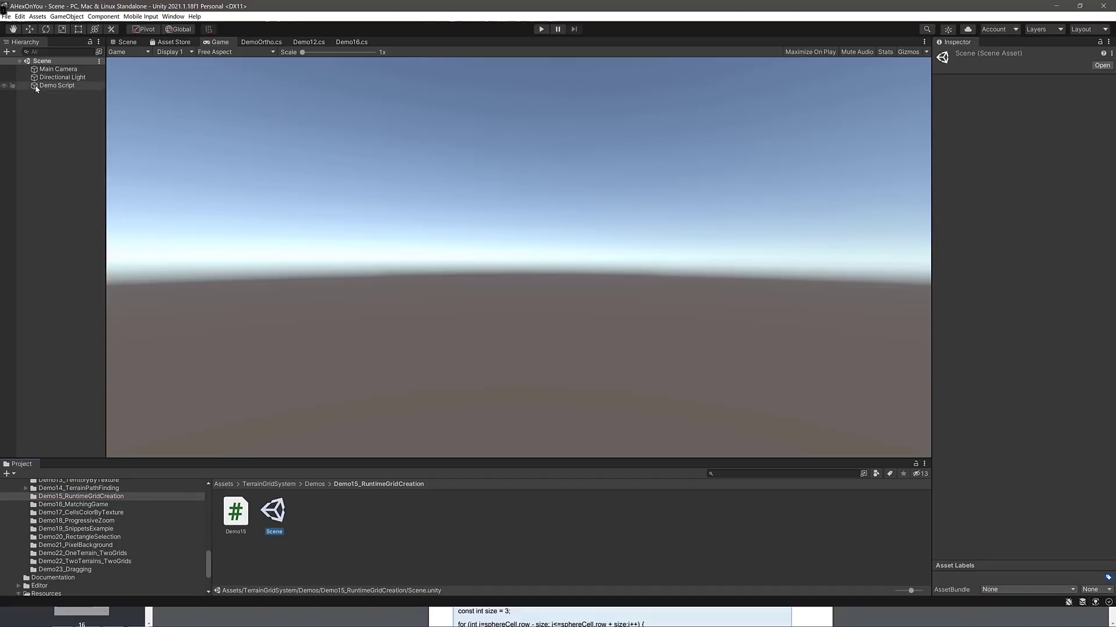
click(61, 85)
Examine the TerrainGridSystem prefab instantiation line in the Demo15 script and run the scene to test runtime grid creation.
double_click(243, 514)
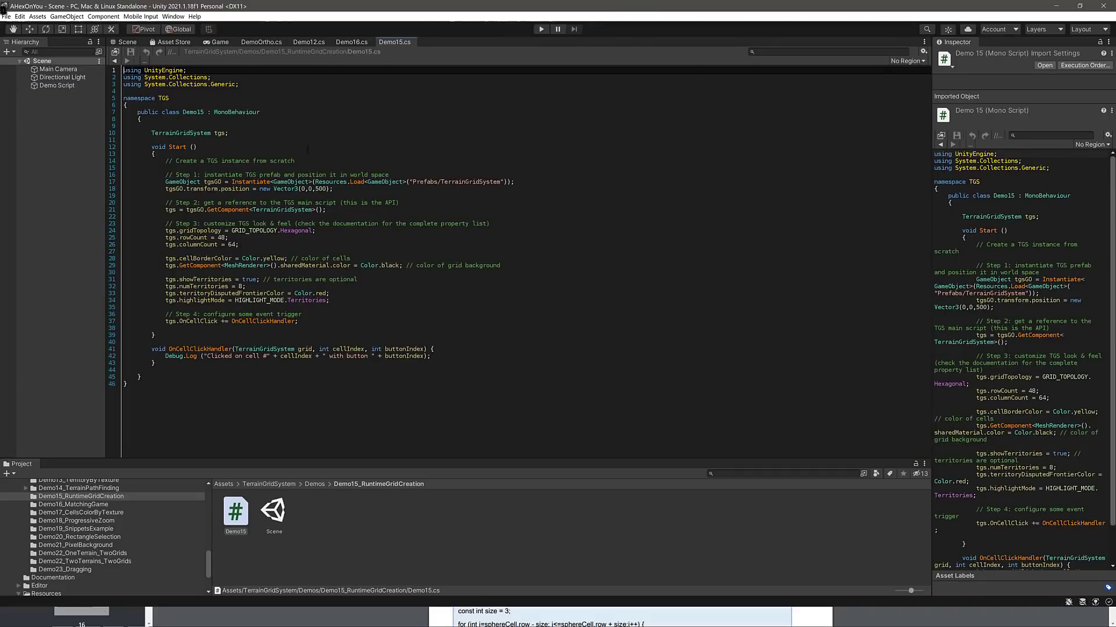
click(563, 181)
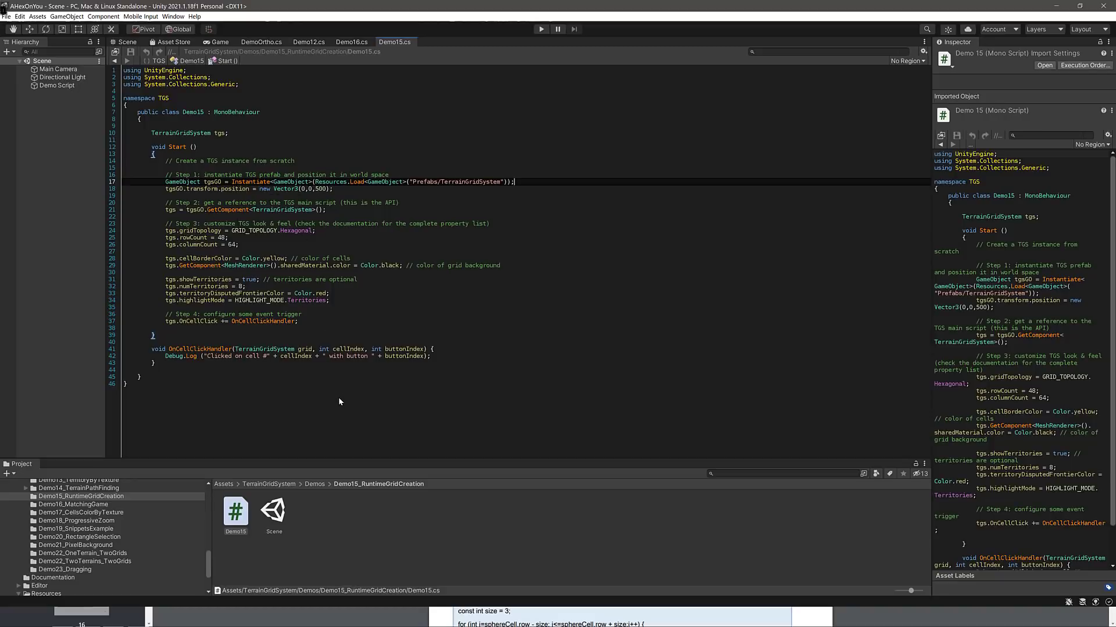
click(542, 29)
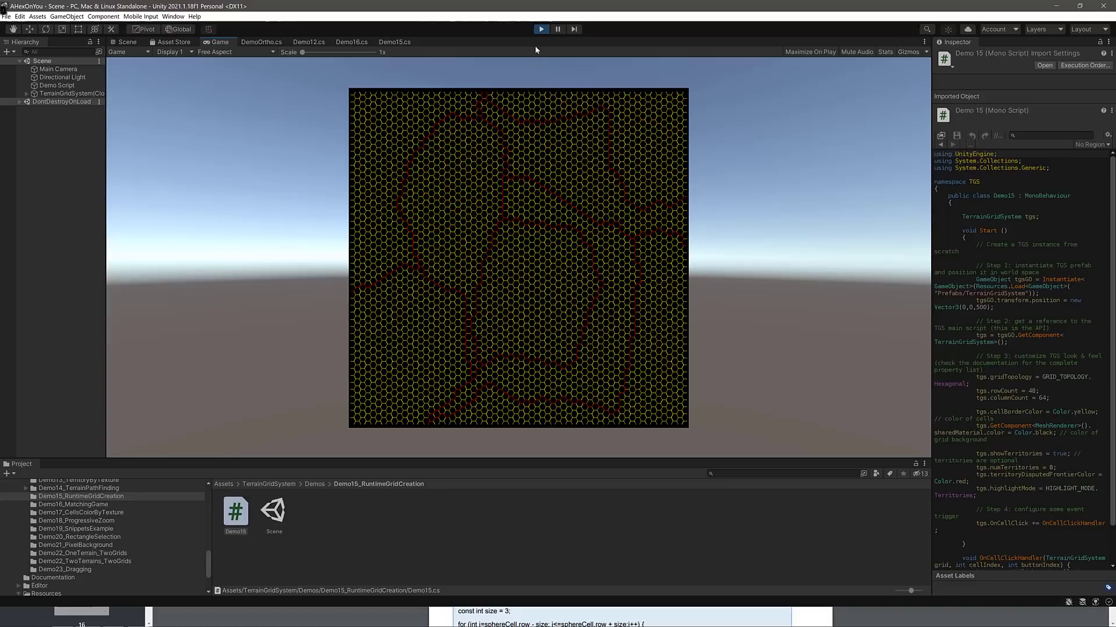
click(541, 29)
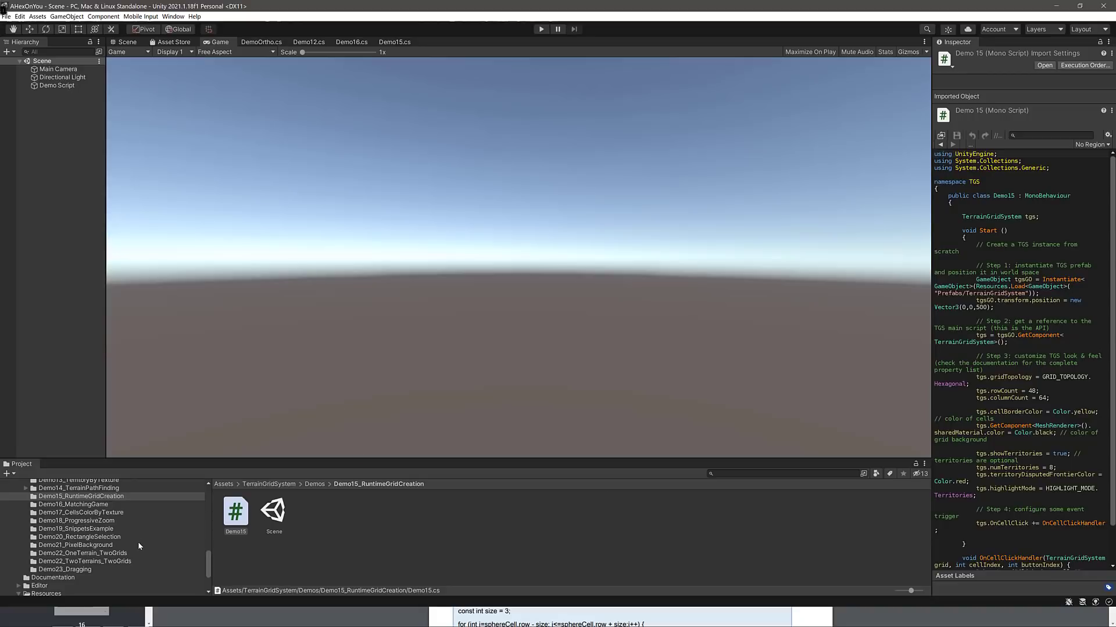
Browse back through the earlier demo folders and open the Demo04b_TerritoryTexture scene.
scroll(91, 551, up, 2)
scroll(91, 551, up, 2)
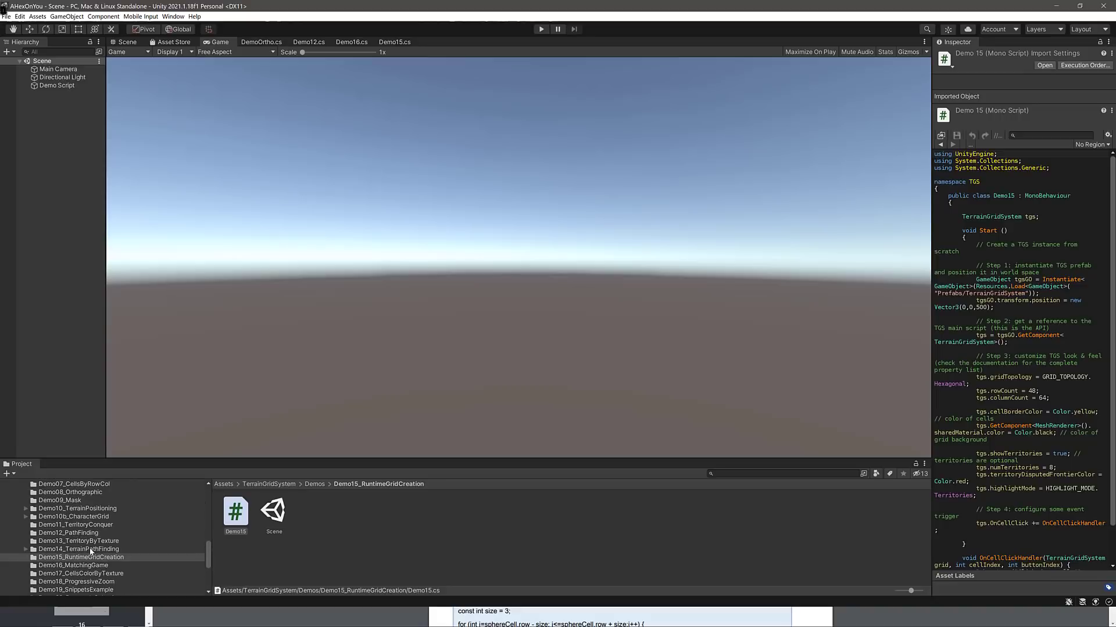
scroll(91, 552, up, 2)
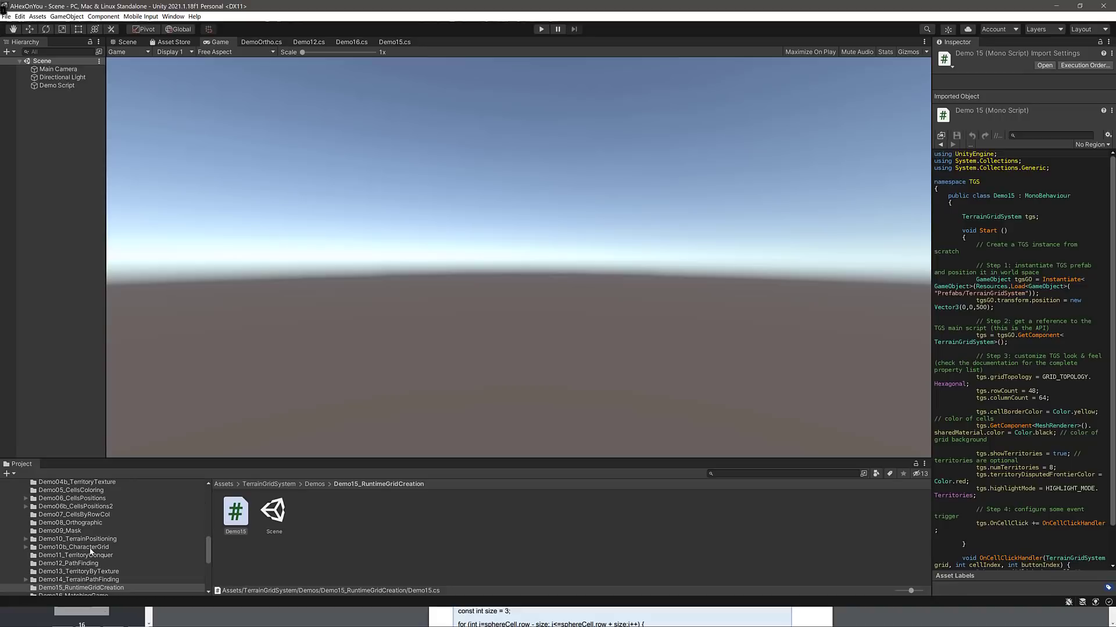
scroll(91, 552, up, 4)
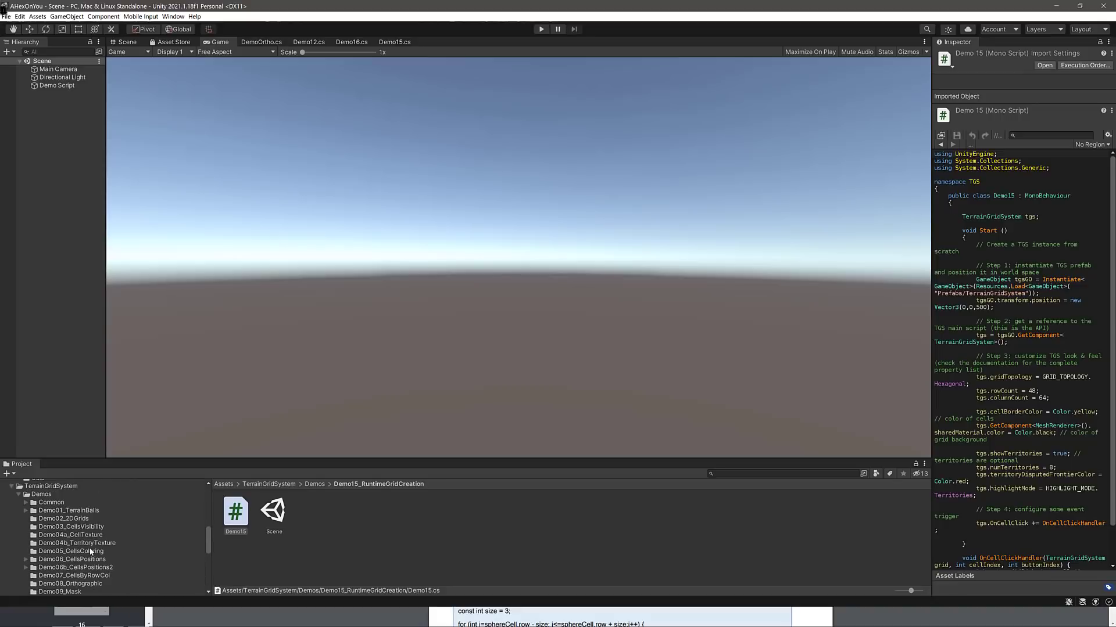
scroll(91, 551, down, 2)
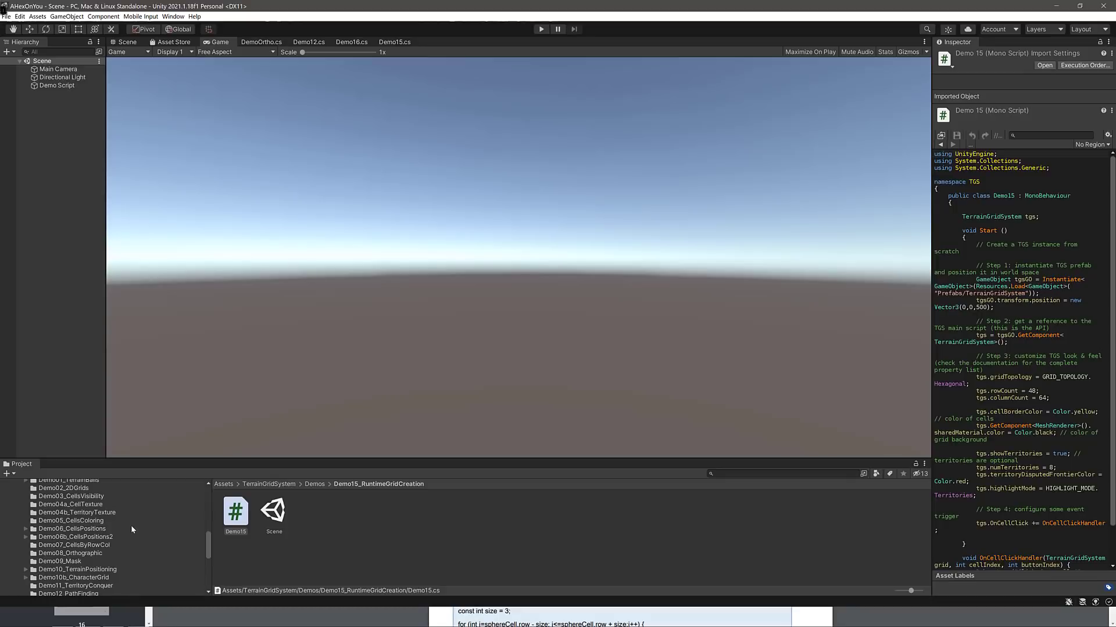
click(100, 512)
double_click(313, 510)
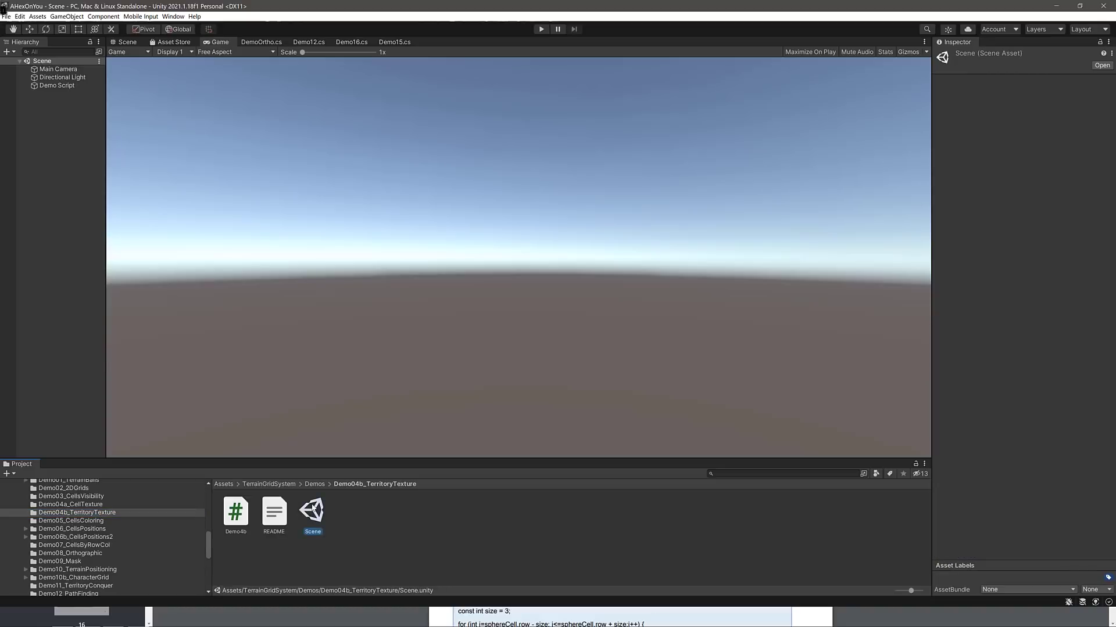
Open the Demo13_TerritoryByTexture scene and run it briefly to test the territory highlighting.
scroll(98, 557, down, 3)
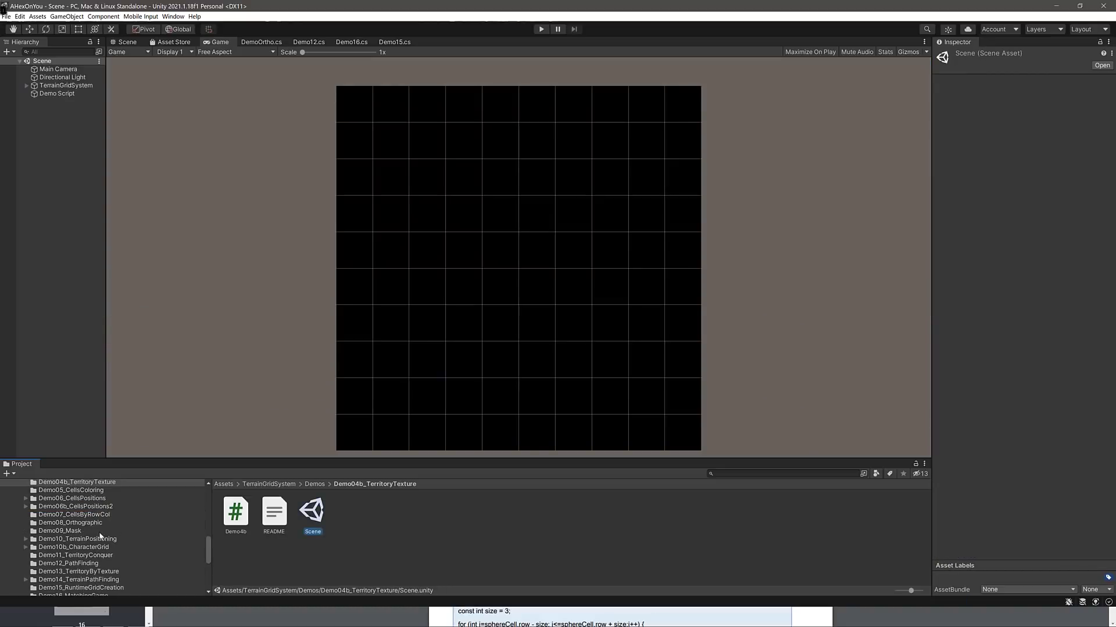
click(99, 572)
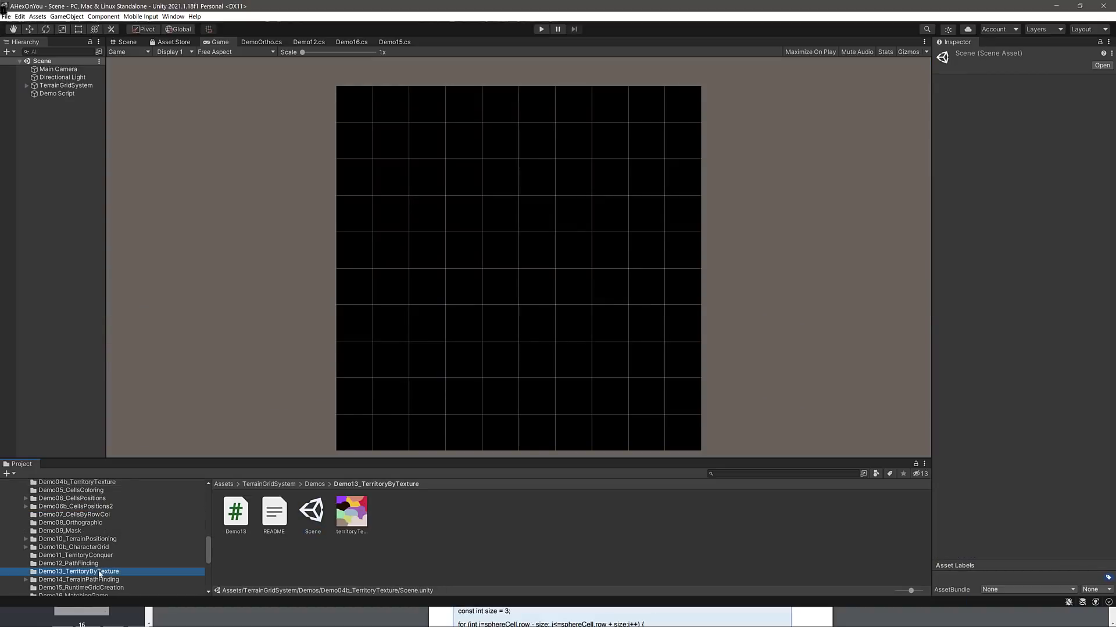
double_click(306, 516)
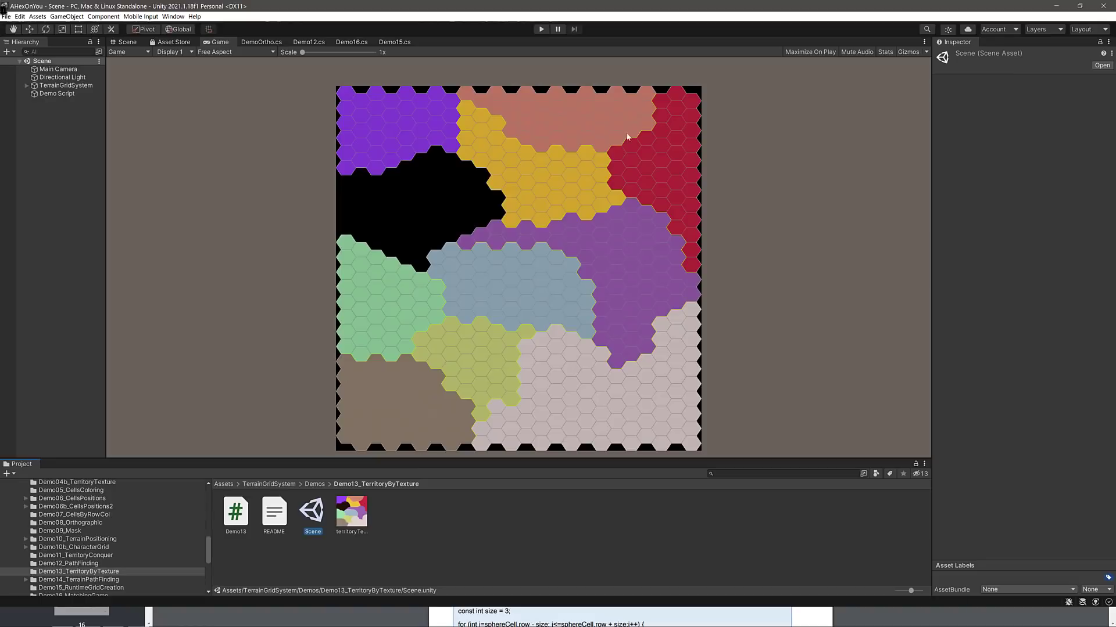
click(545, 29)
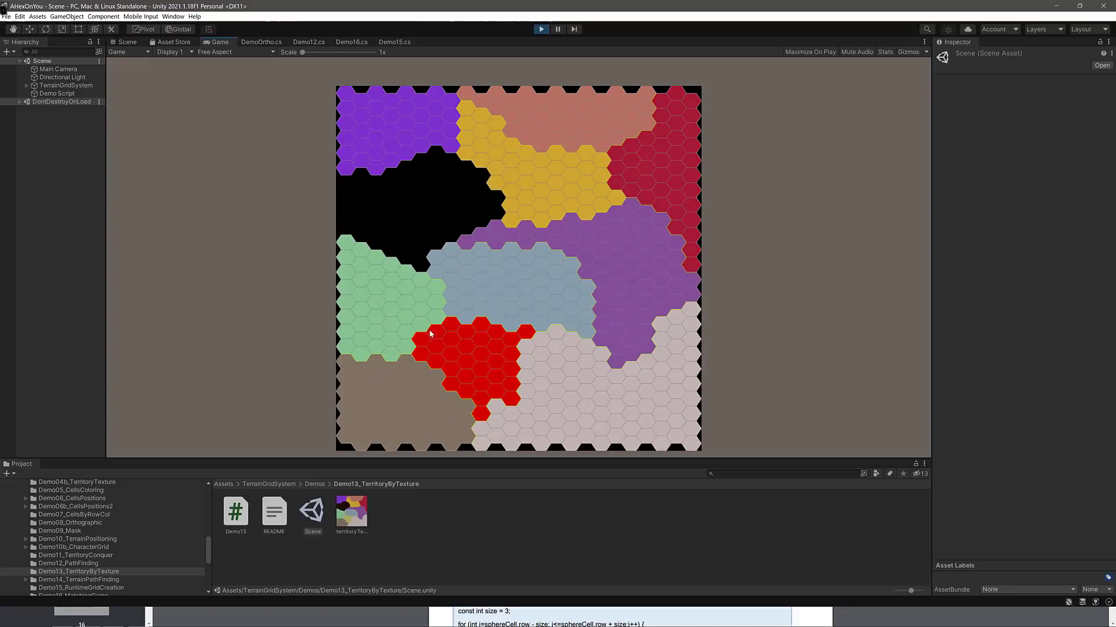
click(541, 29)
Examine the territoryTexture image and the Territories Texture and other grid settings of the TerrainGridSystem object.
click(357, 505)
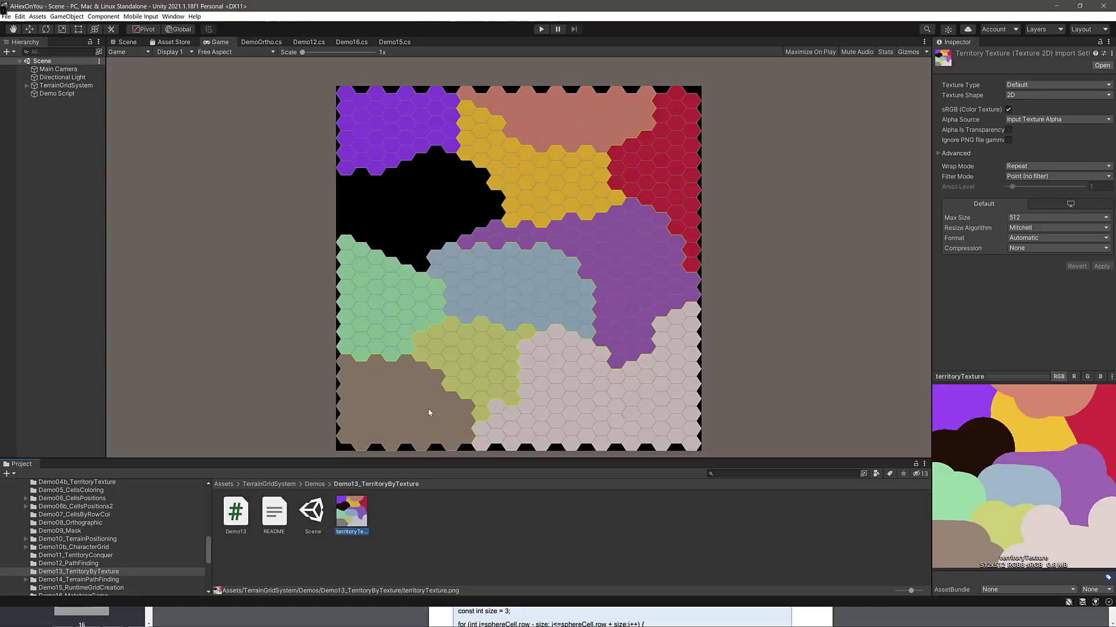
click(314, 512)
click(75, 86)
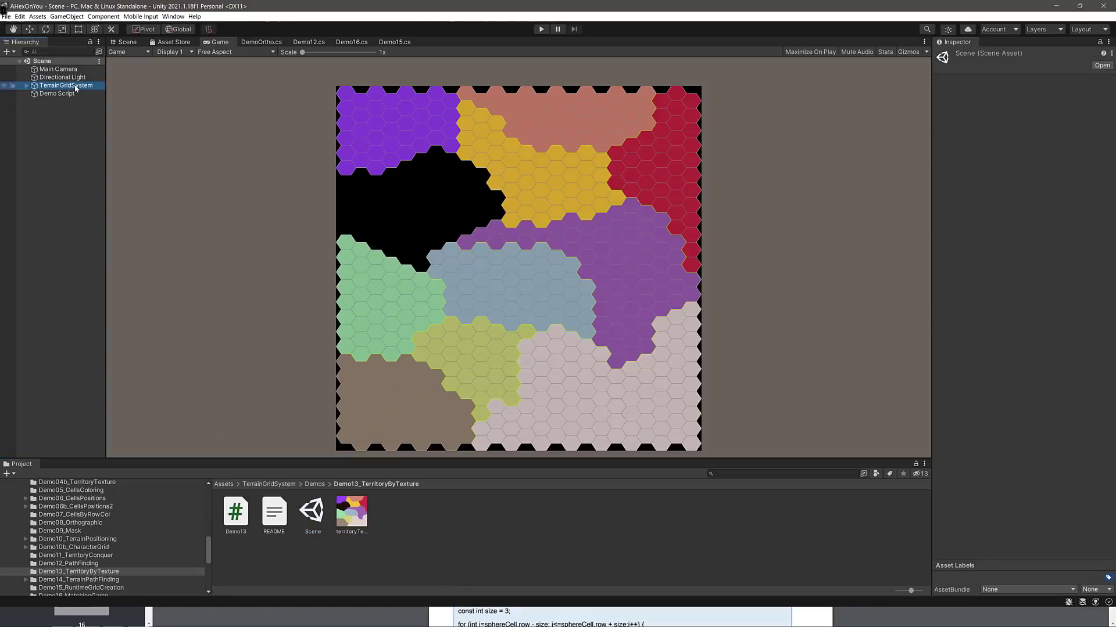
scroll(1003, 445, down, 10)
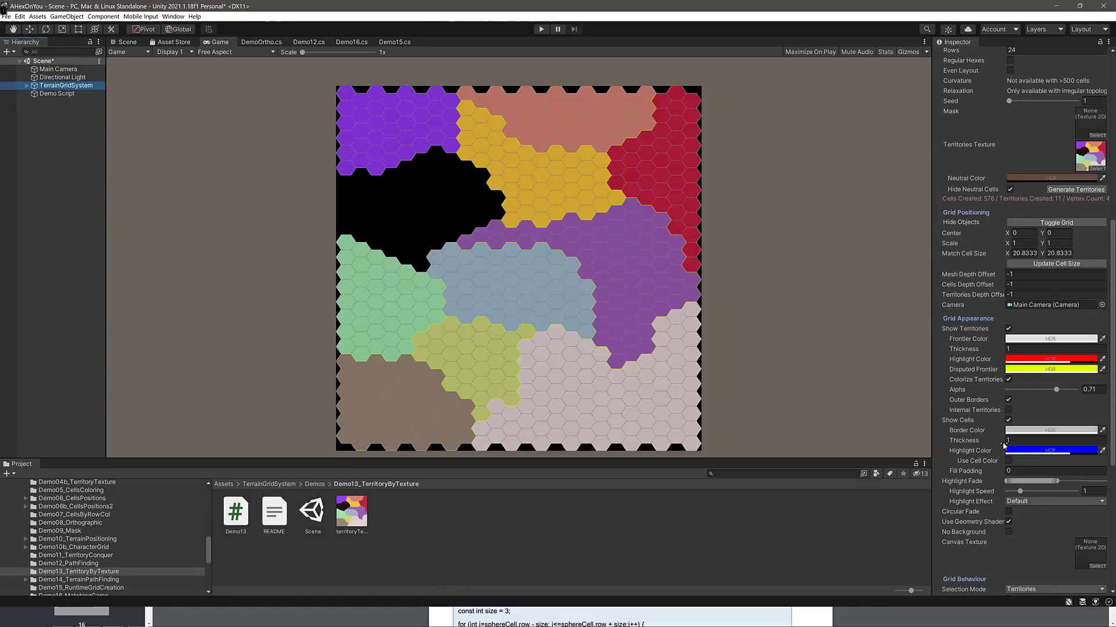
scroll(1003, 445, up, 5)
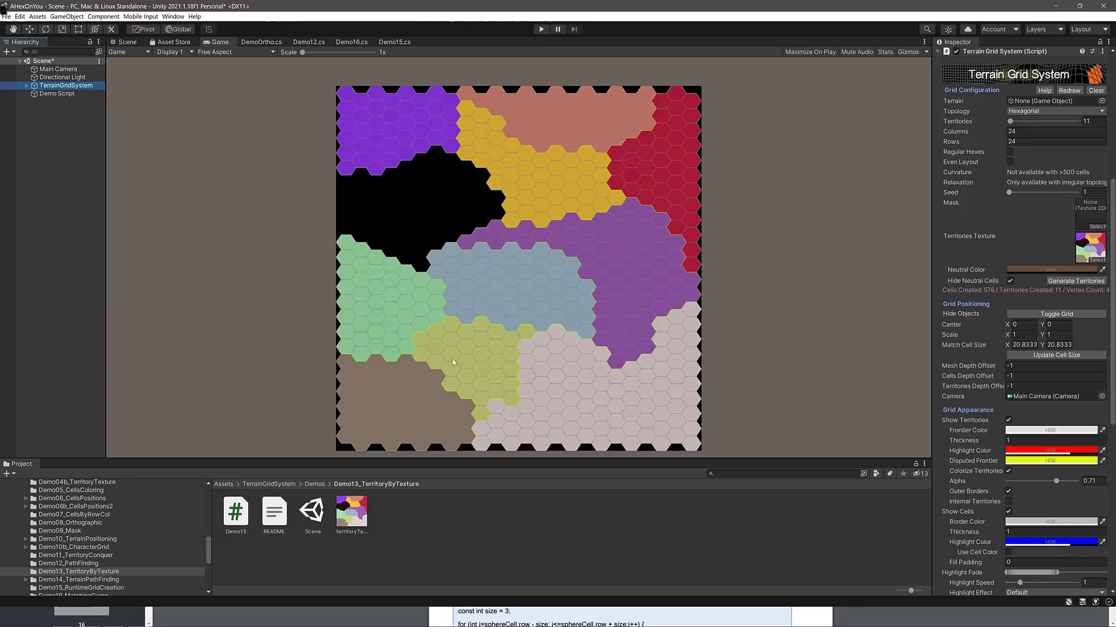
Open the Demo09_Mask scene and inspect the demoMask texture that shapes its grid.
click(74, 531)
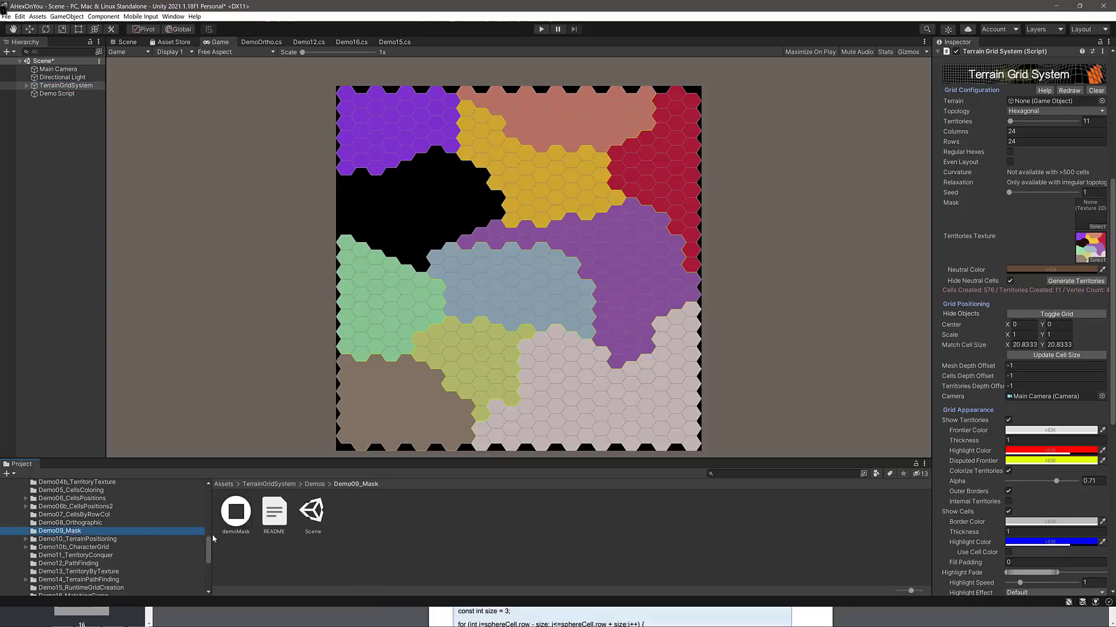
double_click(306, 514)
click(617, 329)
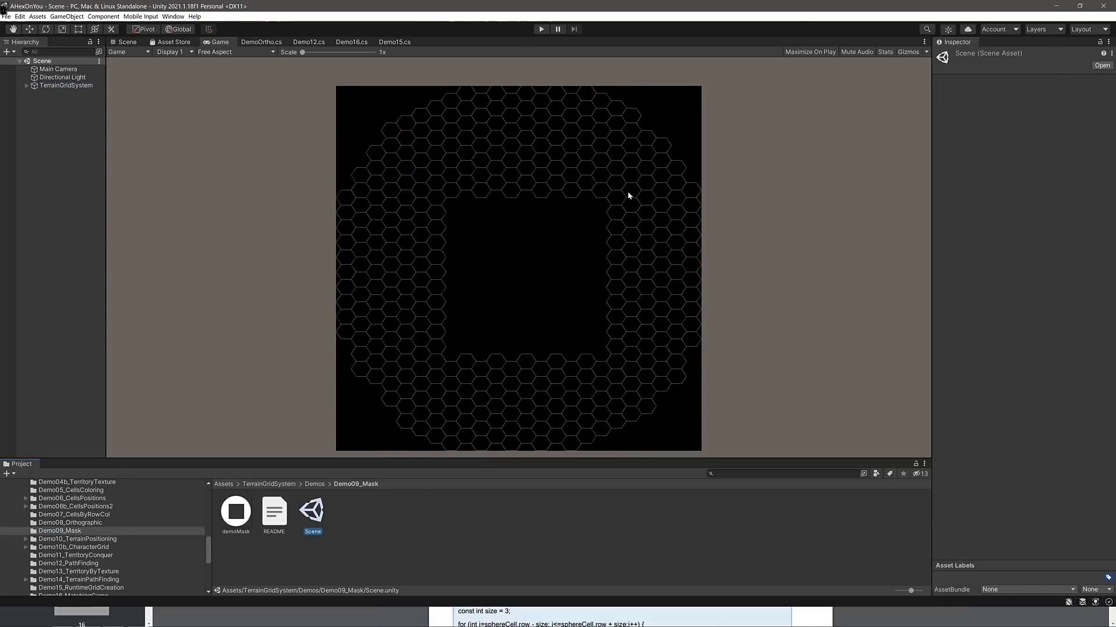
click(243, 517)
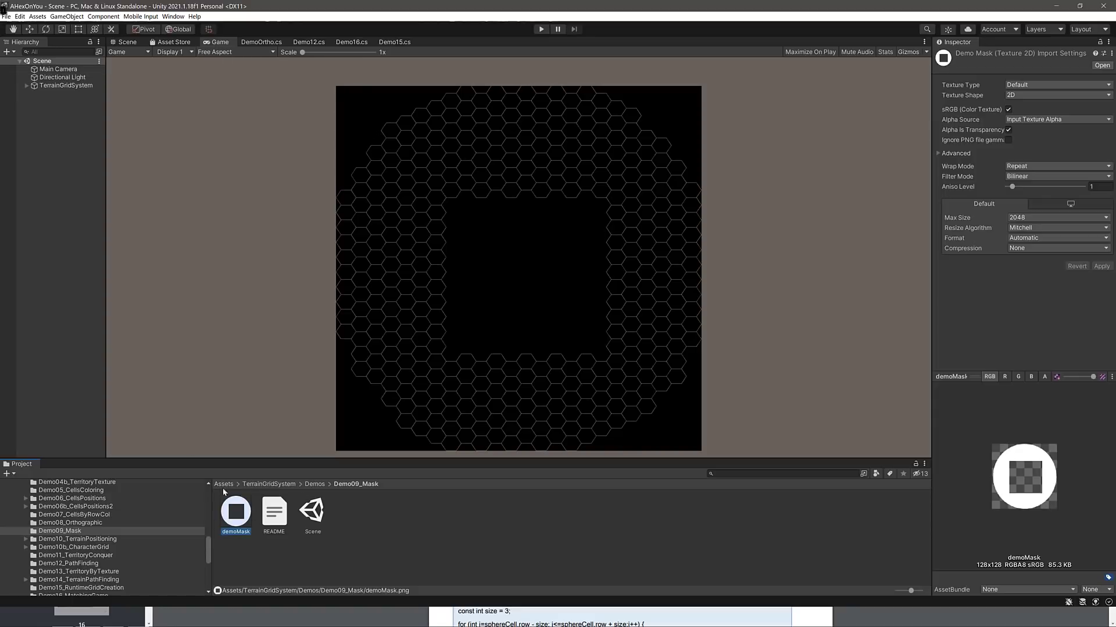
Switch the masked TerrainGridSystem's topology to Box and then to Irregular.
click(65, 85)
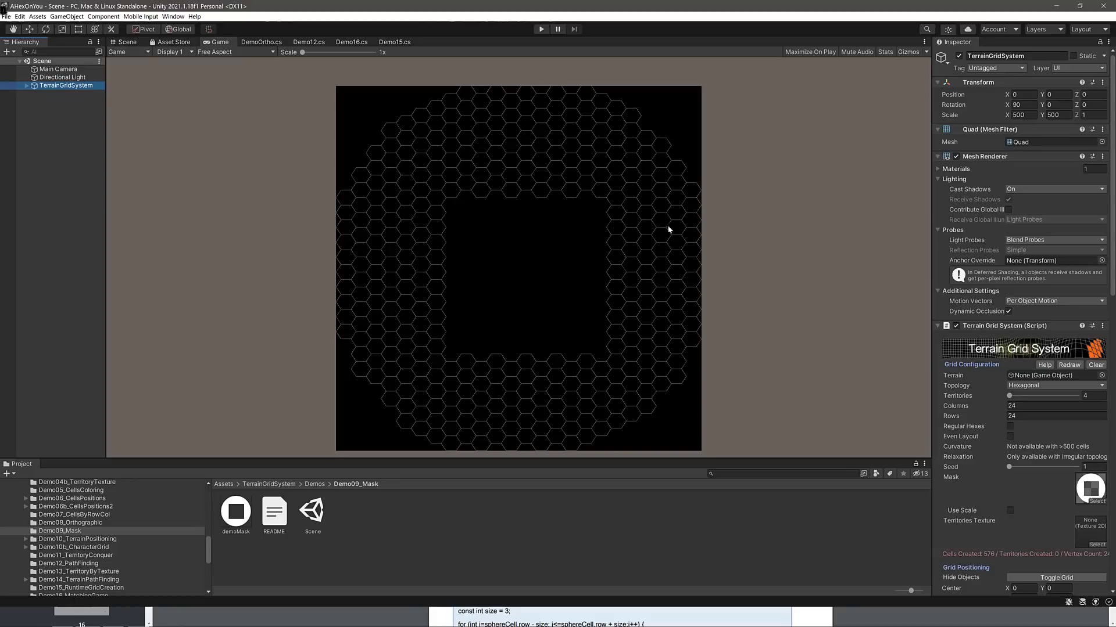
click(1055, 385)
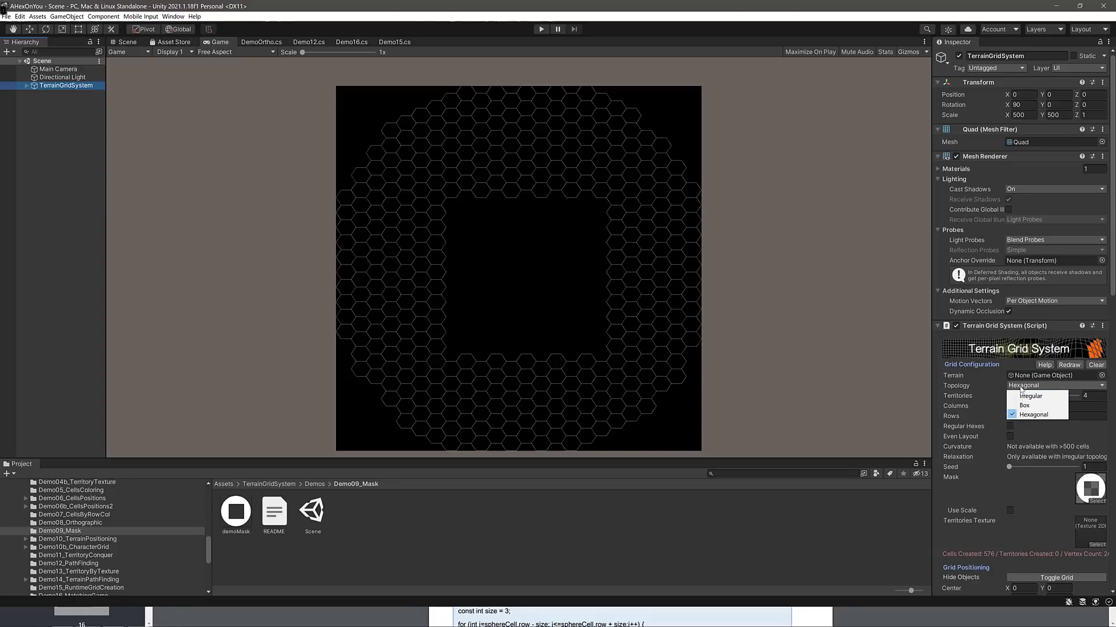
click(1037, 405)
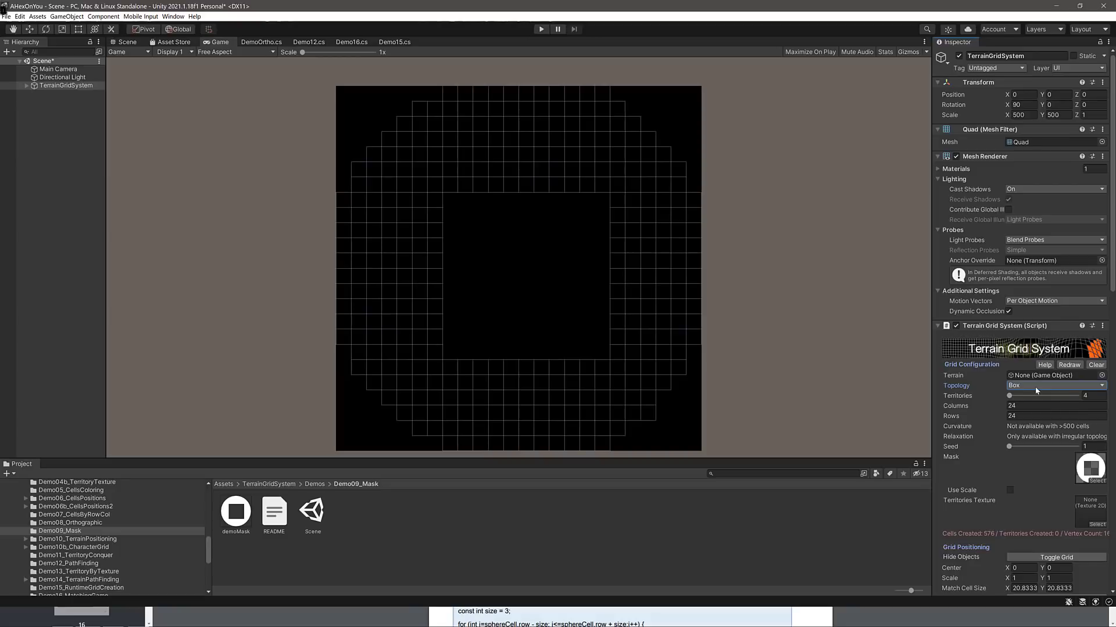
click(1036, 385)
click(1036, 395)
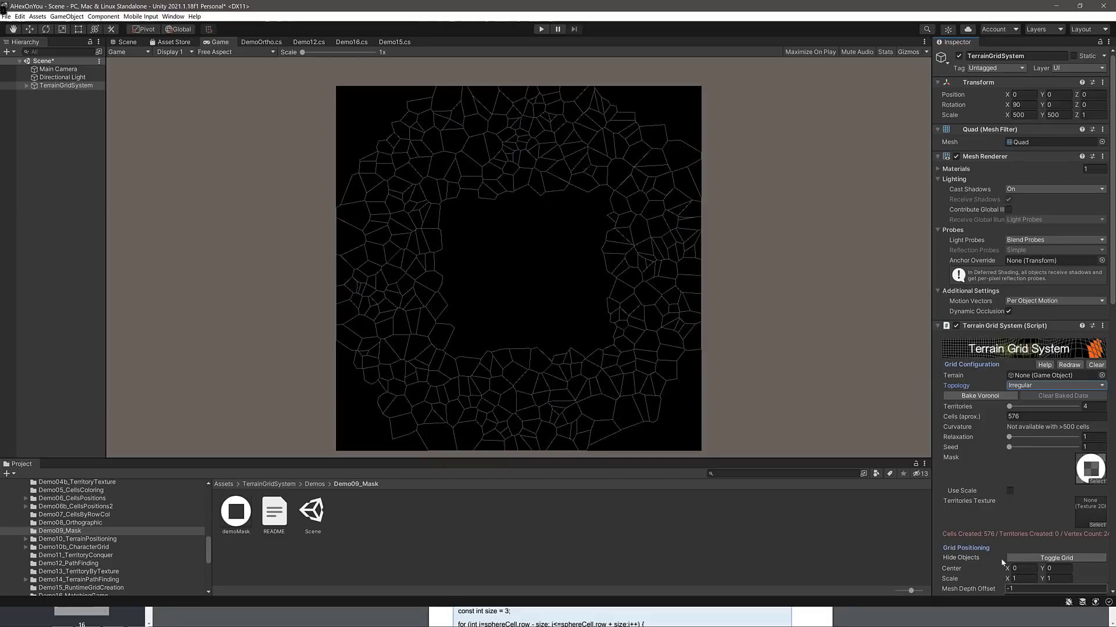
Examine the masked TerrainGridSystem's Path Finding algorithm options along with its grid configuration, appearance, behaviour and editor settings.
scroll(1000, 546, down, 15)
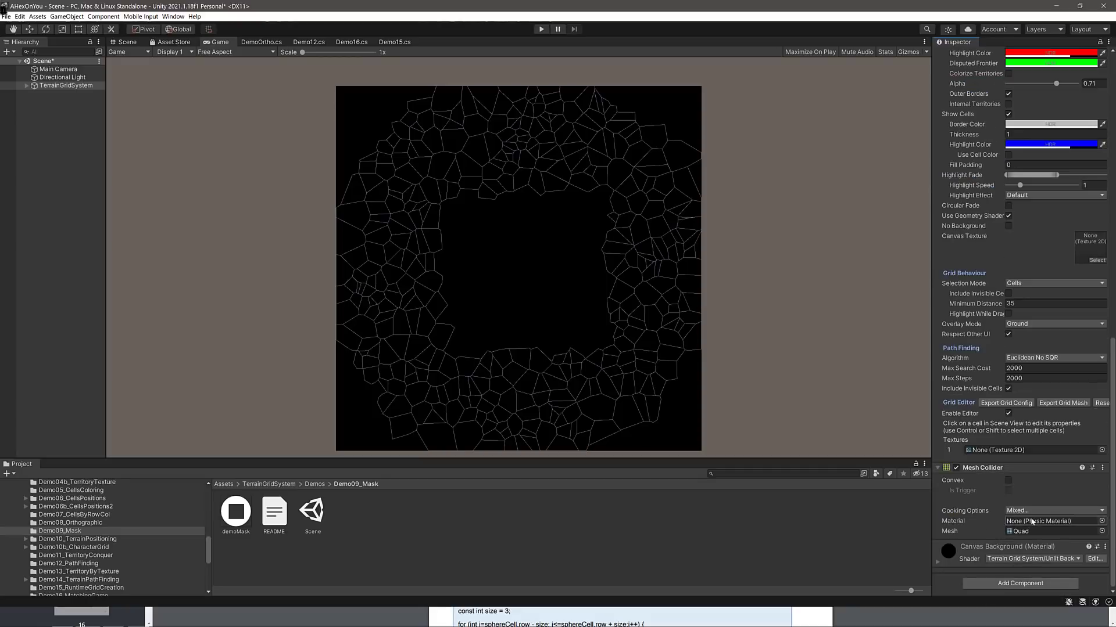
click(1040, 359)
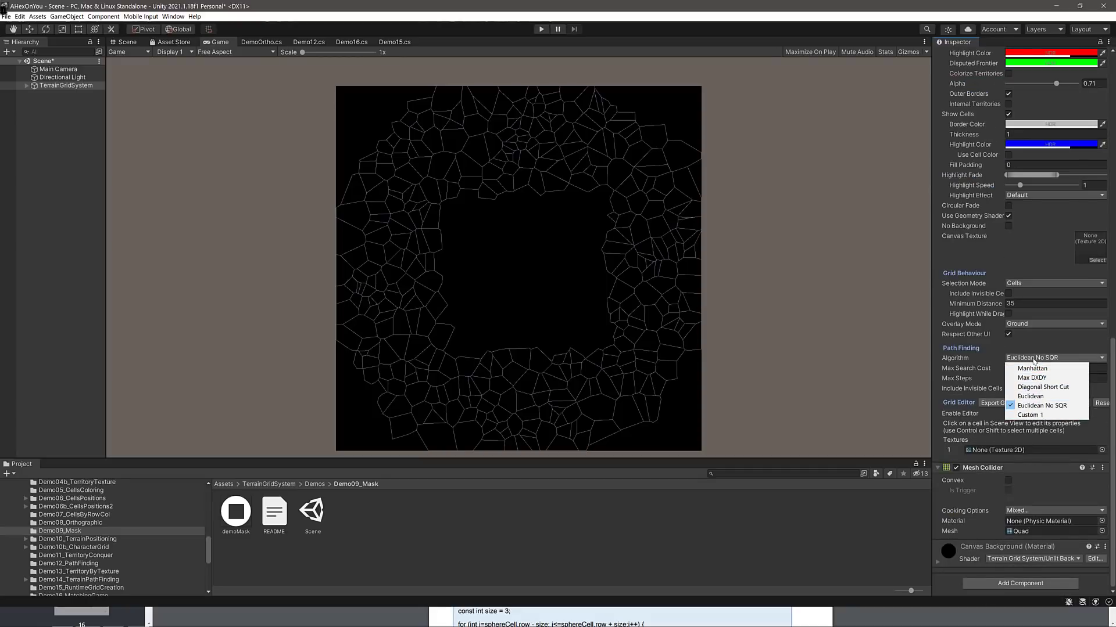
click(936, 369)
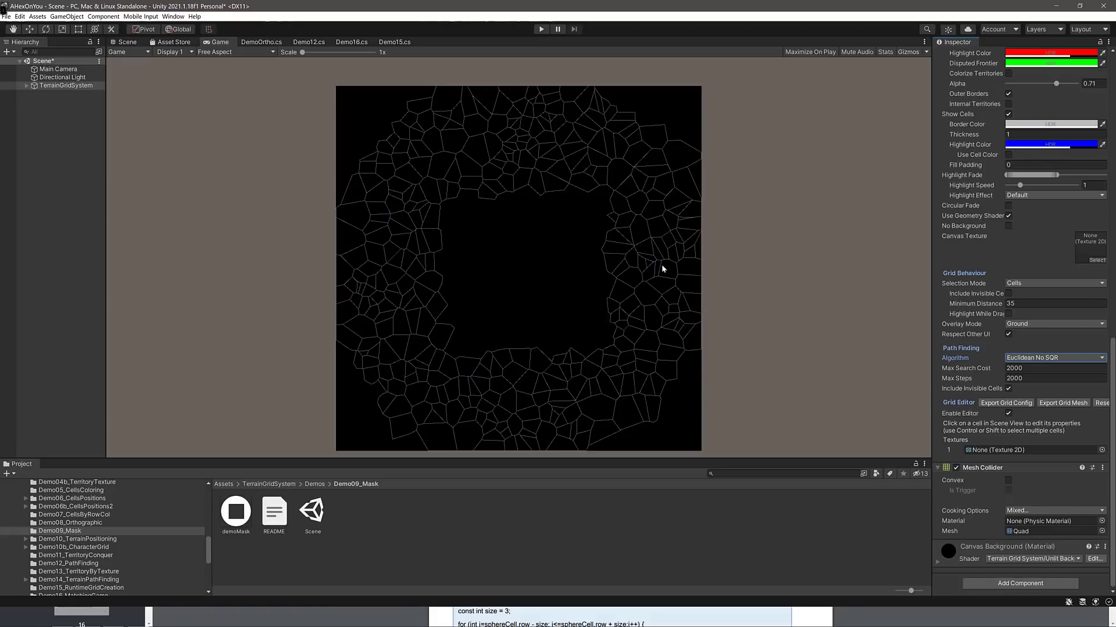
scroll(976, 270, up, 10)
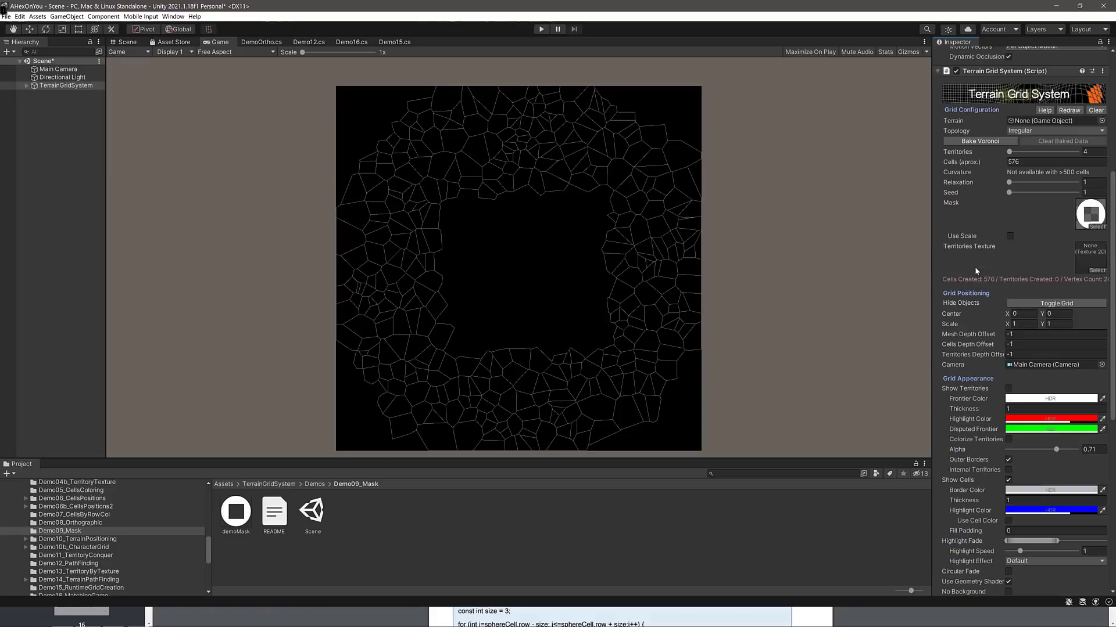
scroll(993, 309, down, 10)
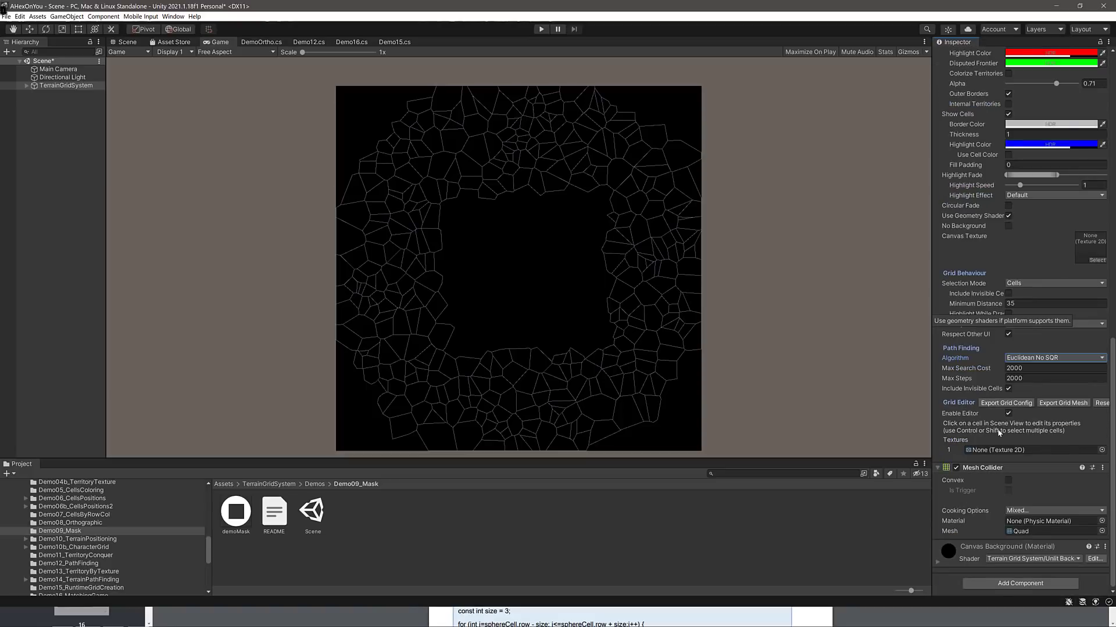
scroll(997, 424, up, 10)
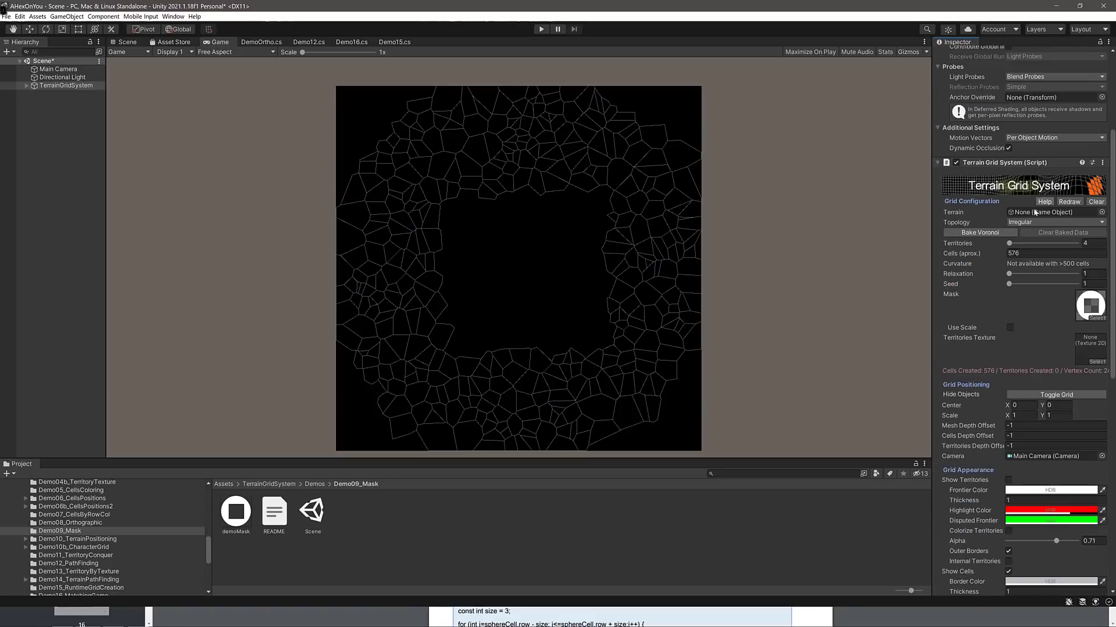
scroll(997, 290, up, 2)
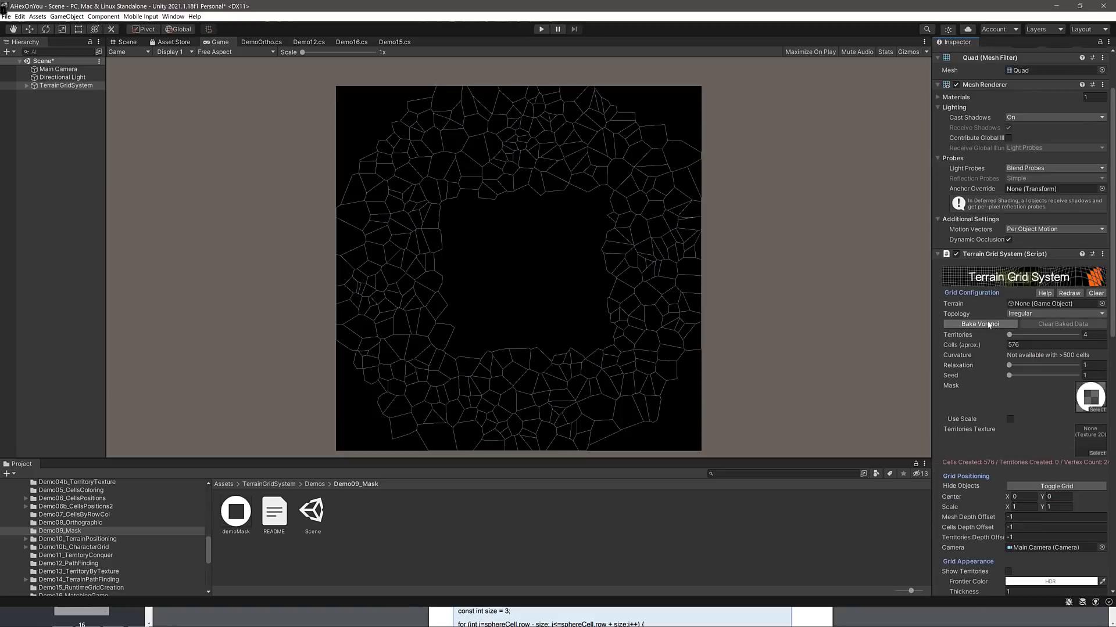
scroll(988, 326, down, 10)
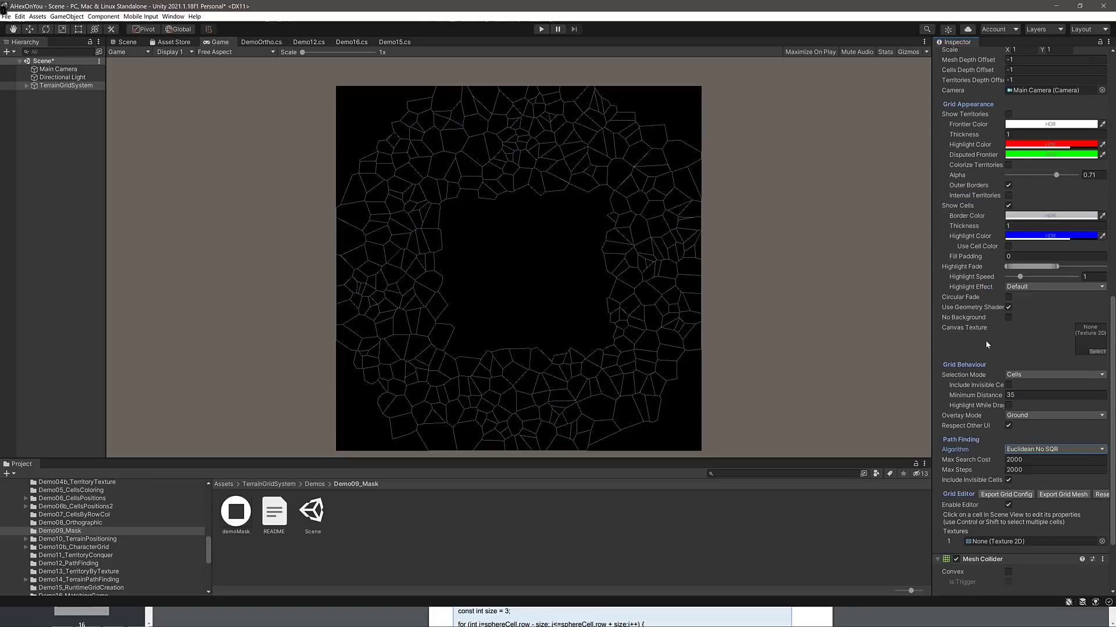
scroll(986, 340, down, 2)
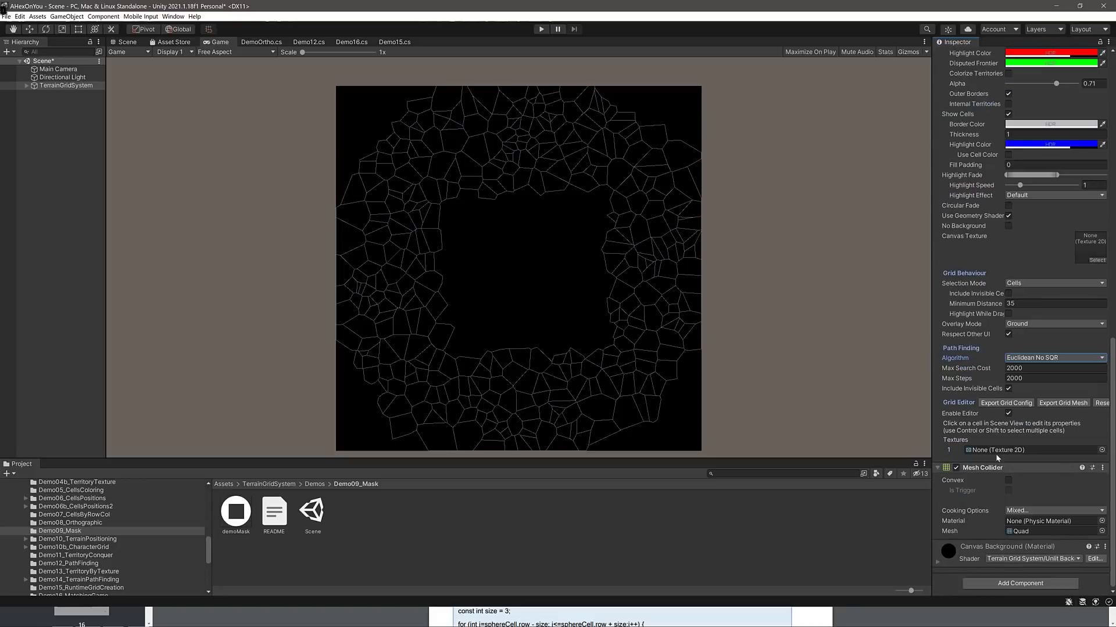
scroll(998, 259, up, 6)
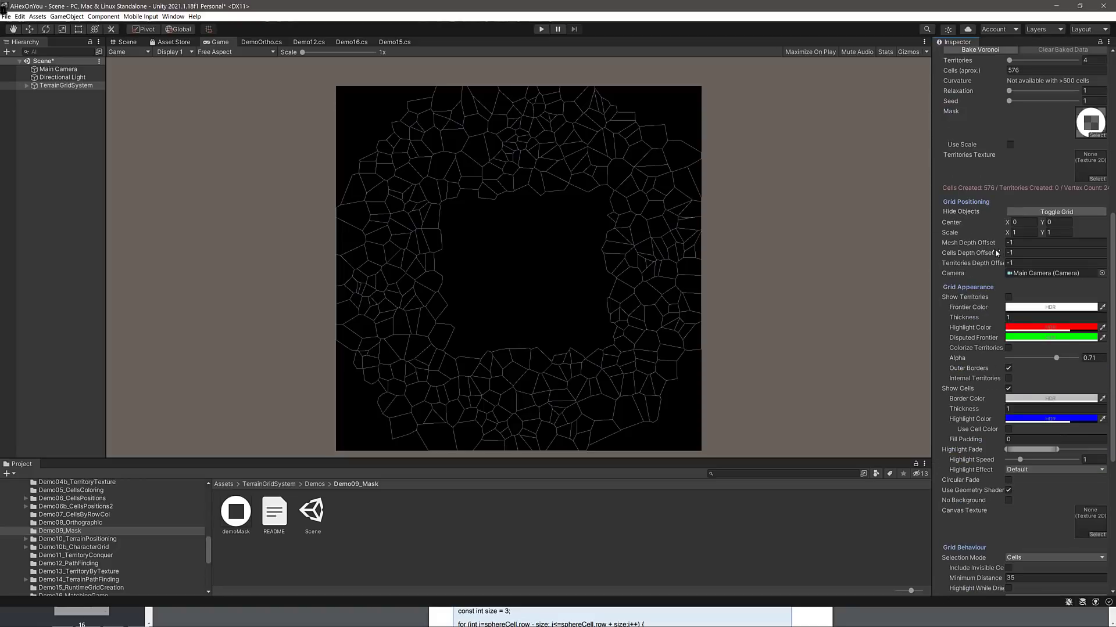
scroll(994, 249, up, 4)
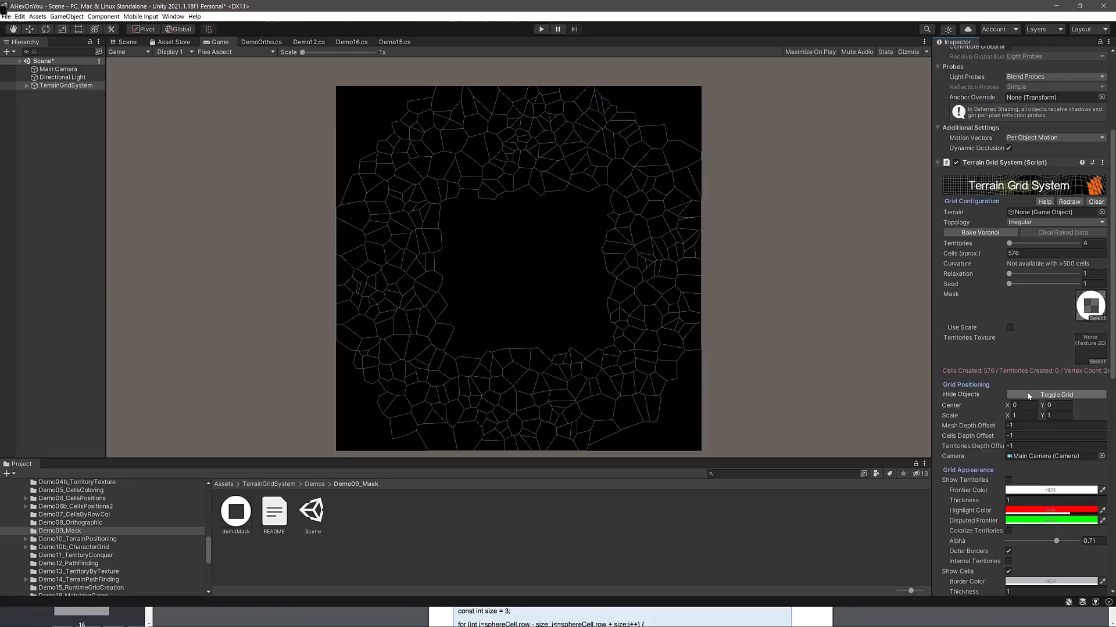
Create a new scene from the Basic (Built-in) template, discarding the changes to the Demo09_Mask scene.
click(6, 17)
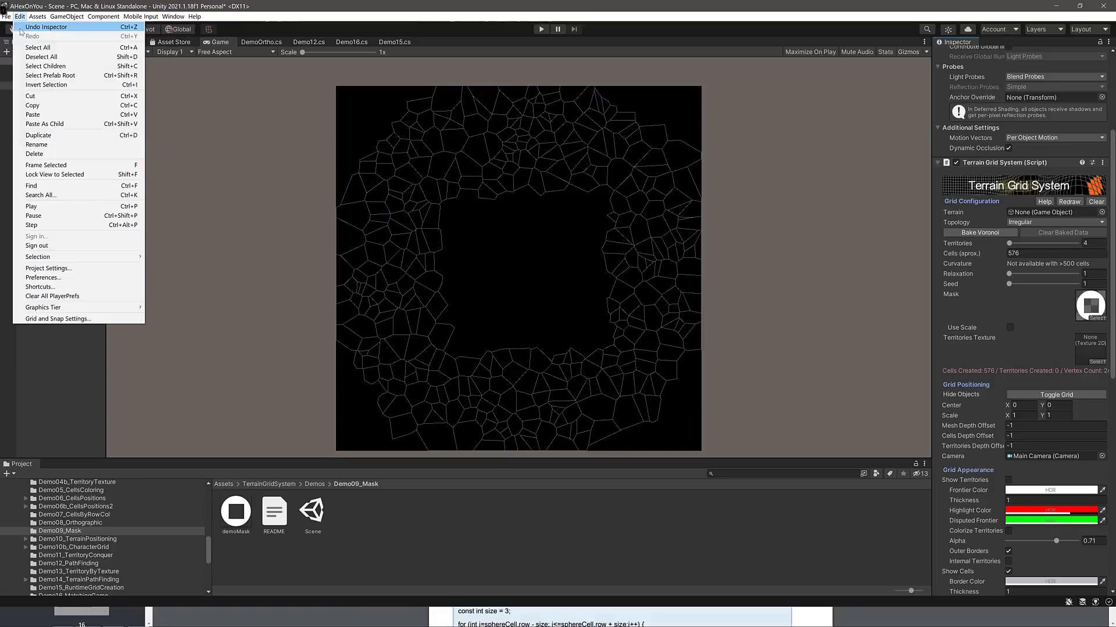
click(6, 17)
click(11, 26)
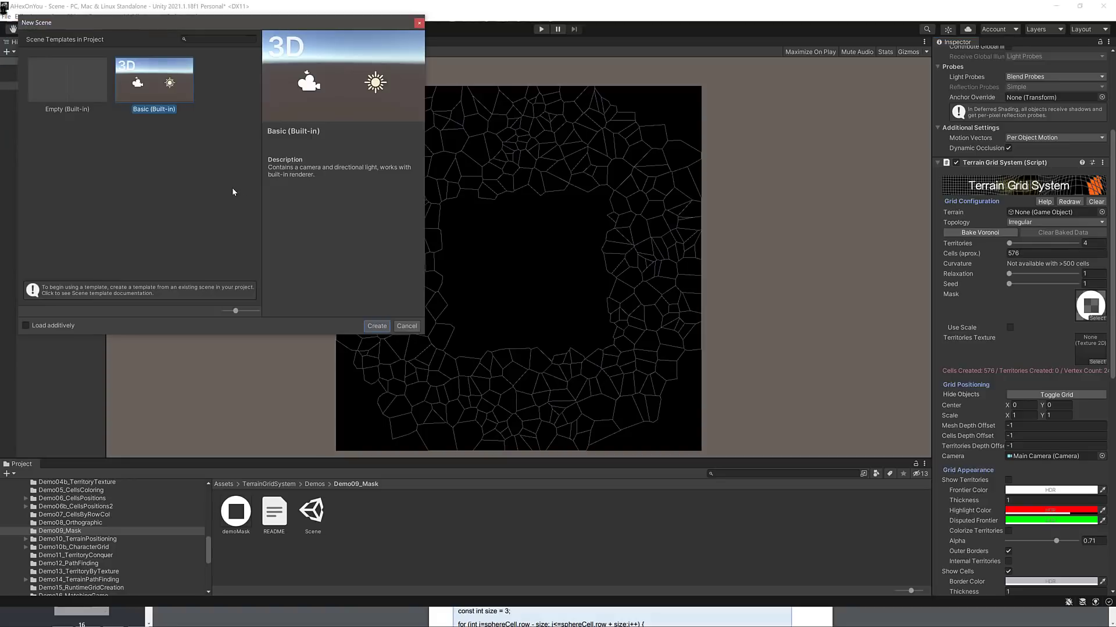
click(377, 326)
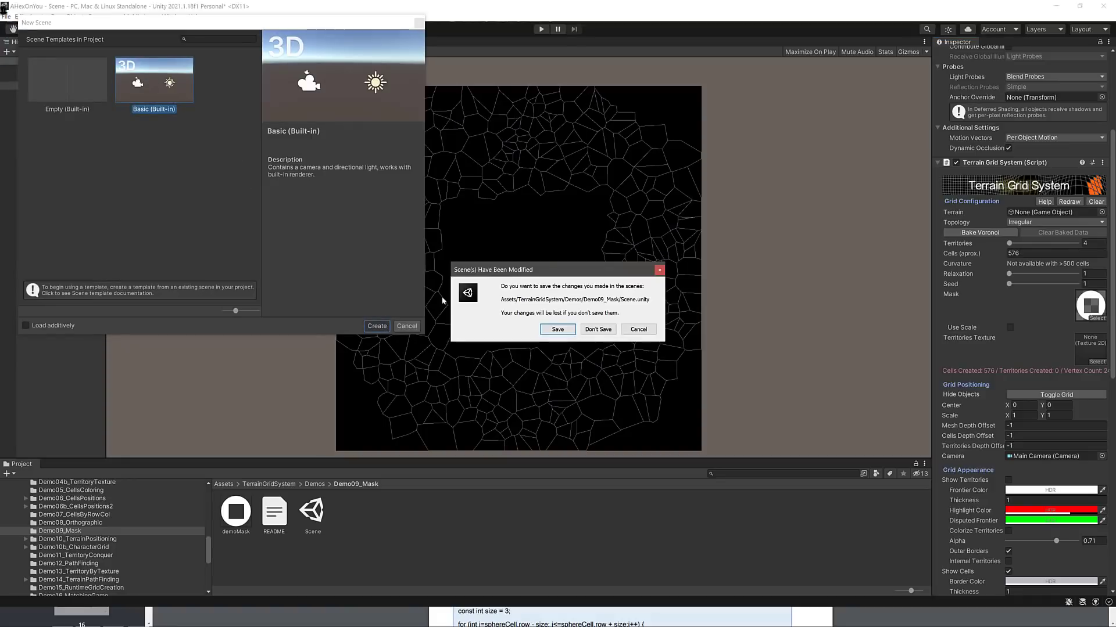
click(598, 329)
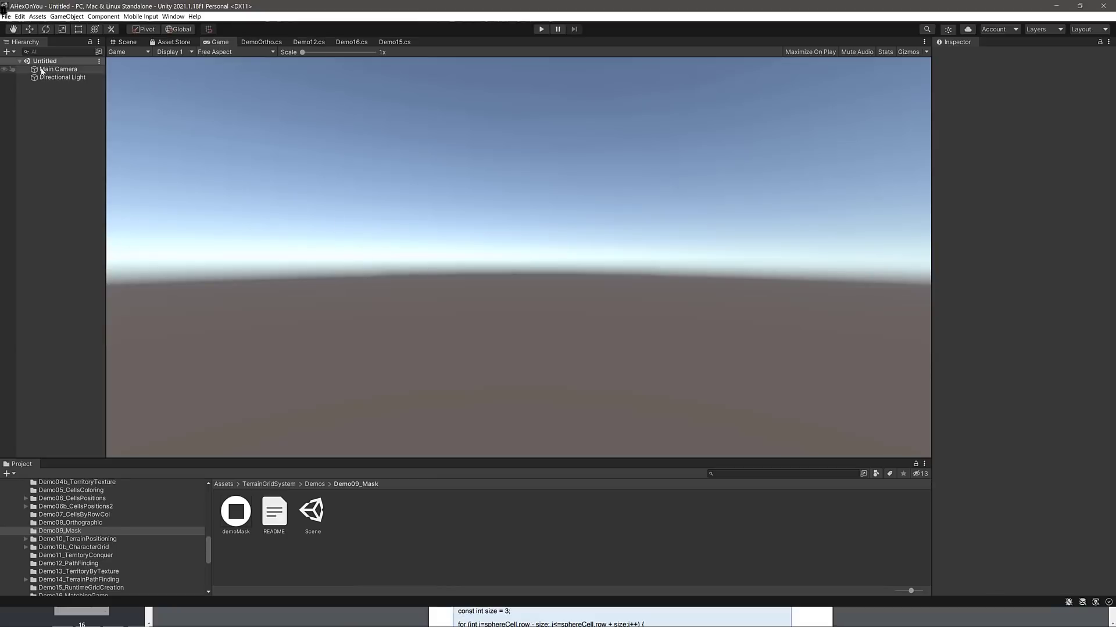
Add a standalone Terrain Grid System object to the new scene and delete it again.
click(7, 52)
mouse_move(22, 84)
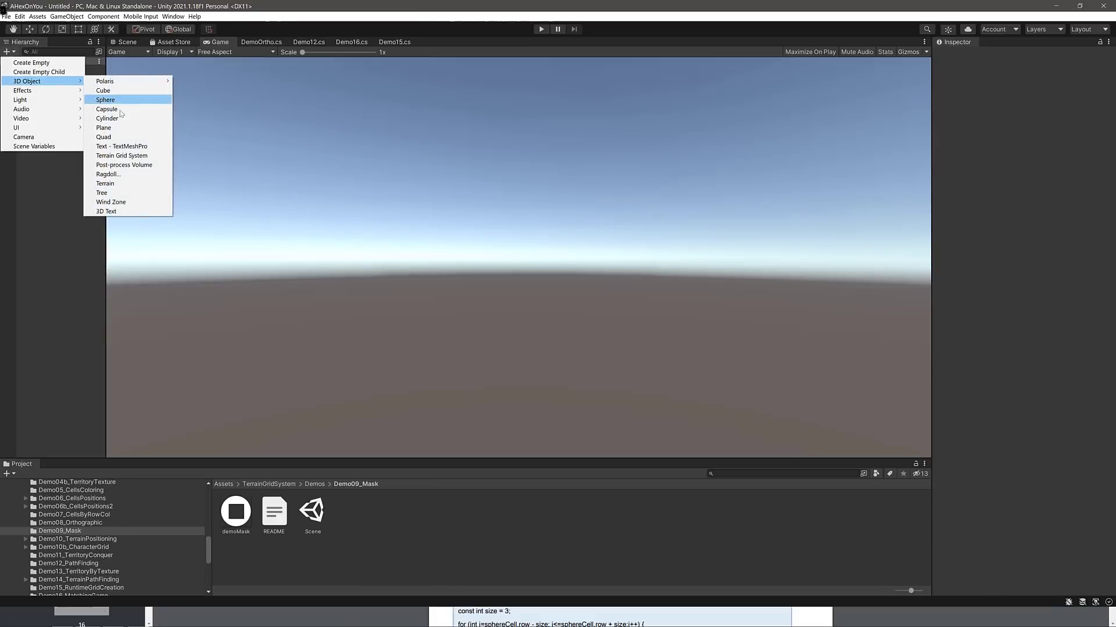
click(122, 155)
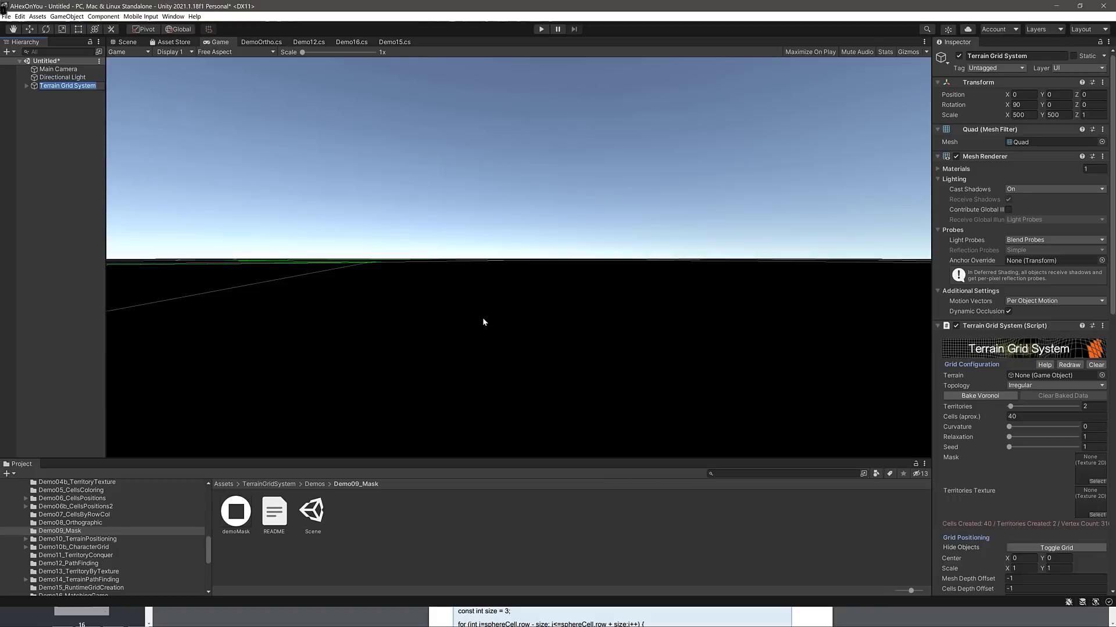
click(64, 135)
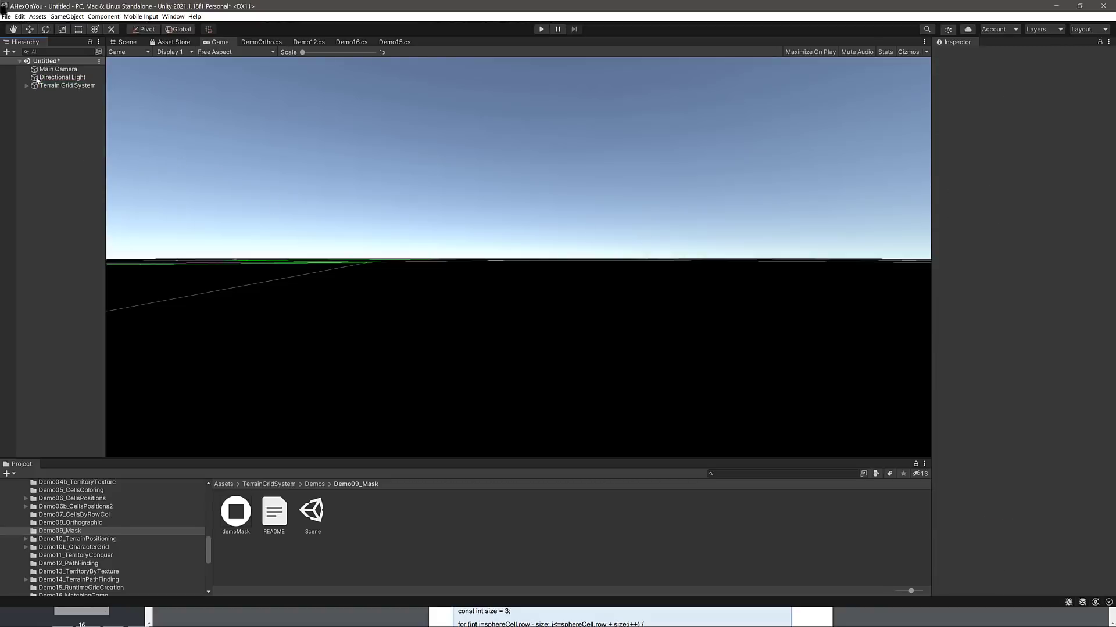
click(64, 86)
key(Delete)
Add a Terrain object to the scene and select it.
click(9, 52)
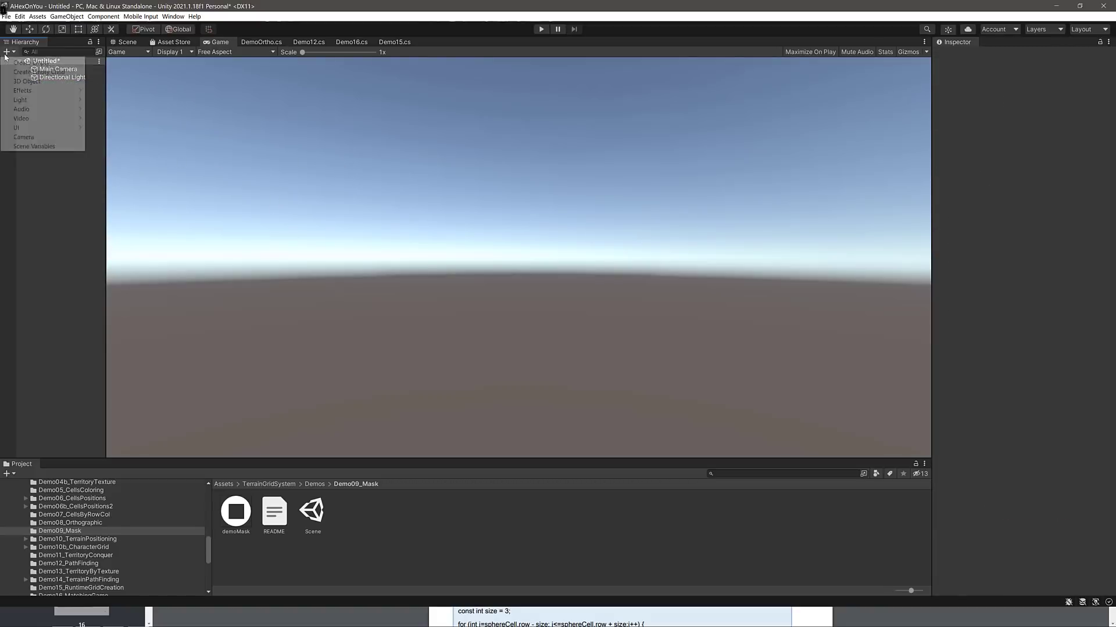
mouse_move(31, 83)
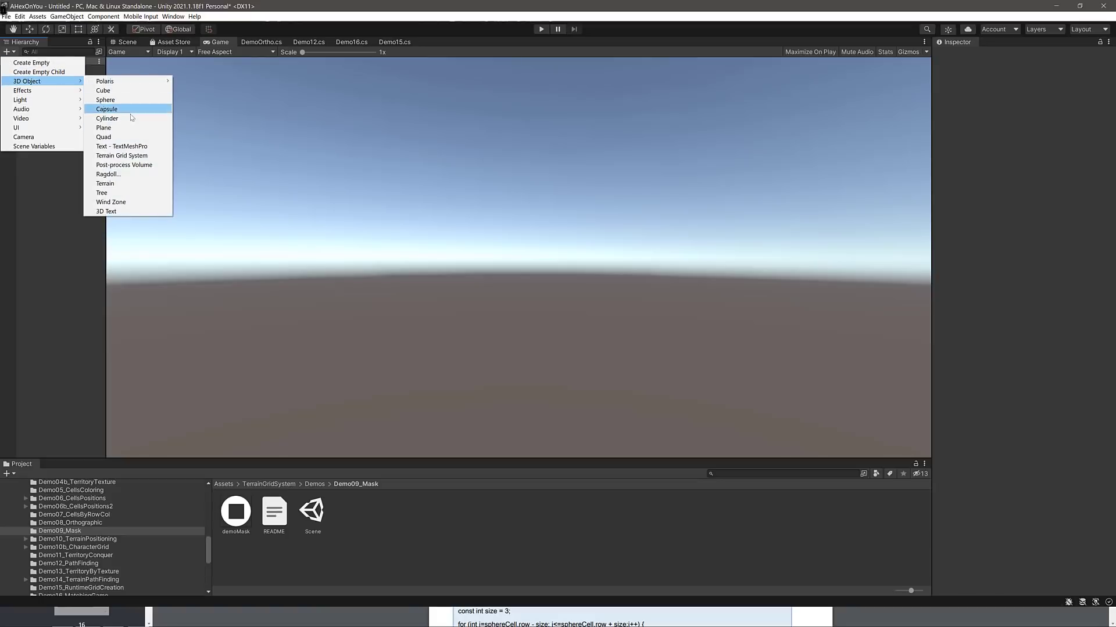
click(117, 184)
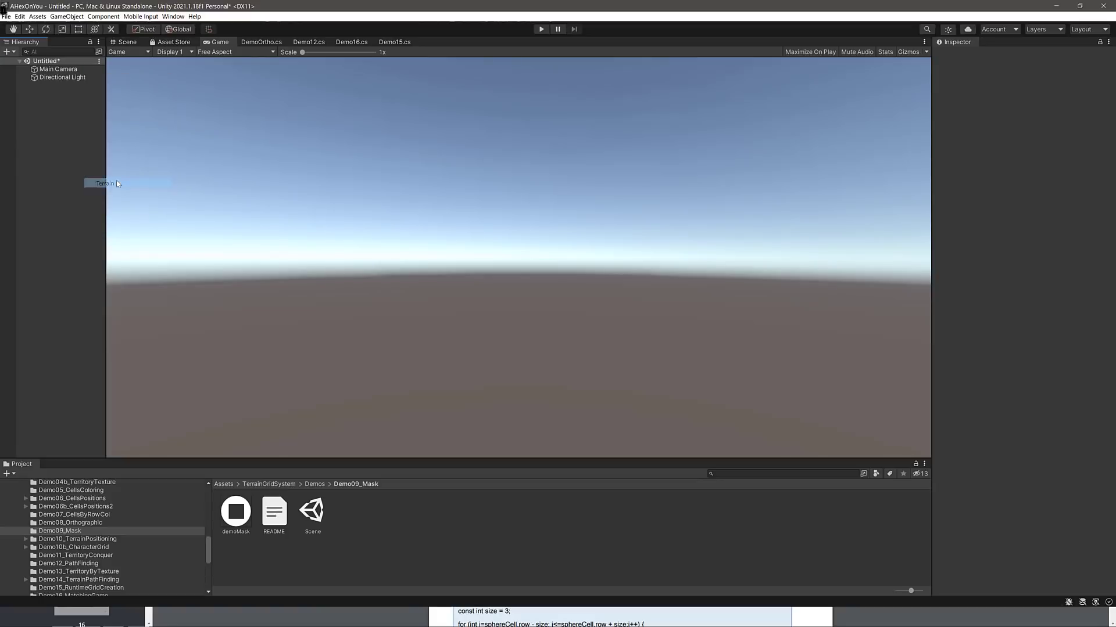
click(601, 329)
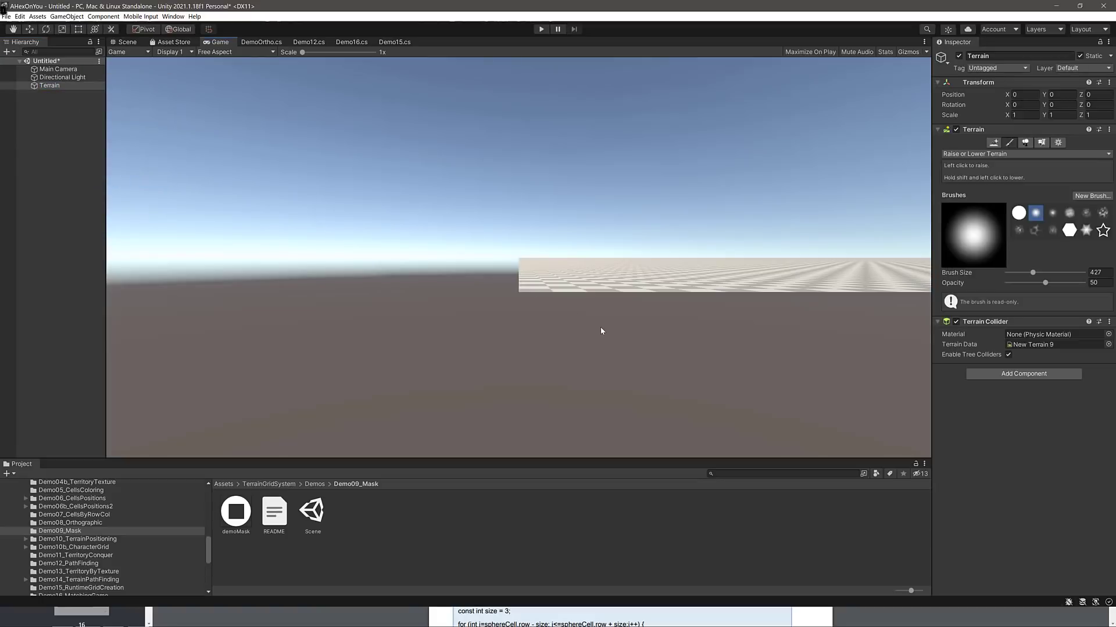
click(54, 89)
click(721, 331)
click(53, 77)
click(43, 87)
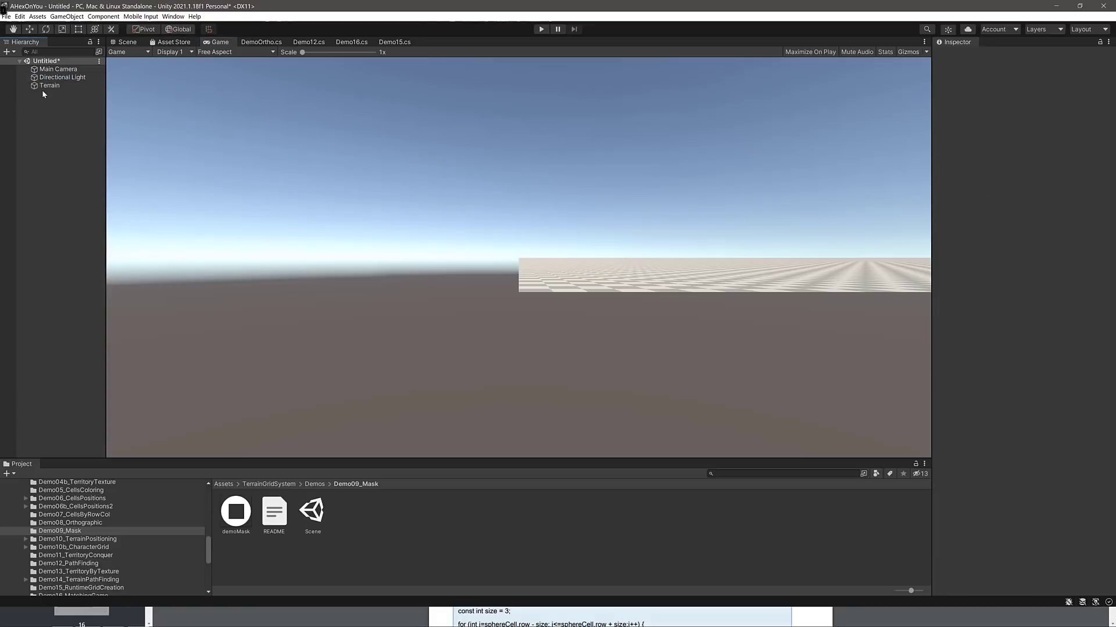
click(644, 286)
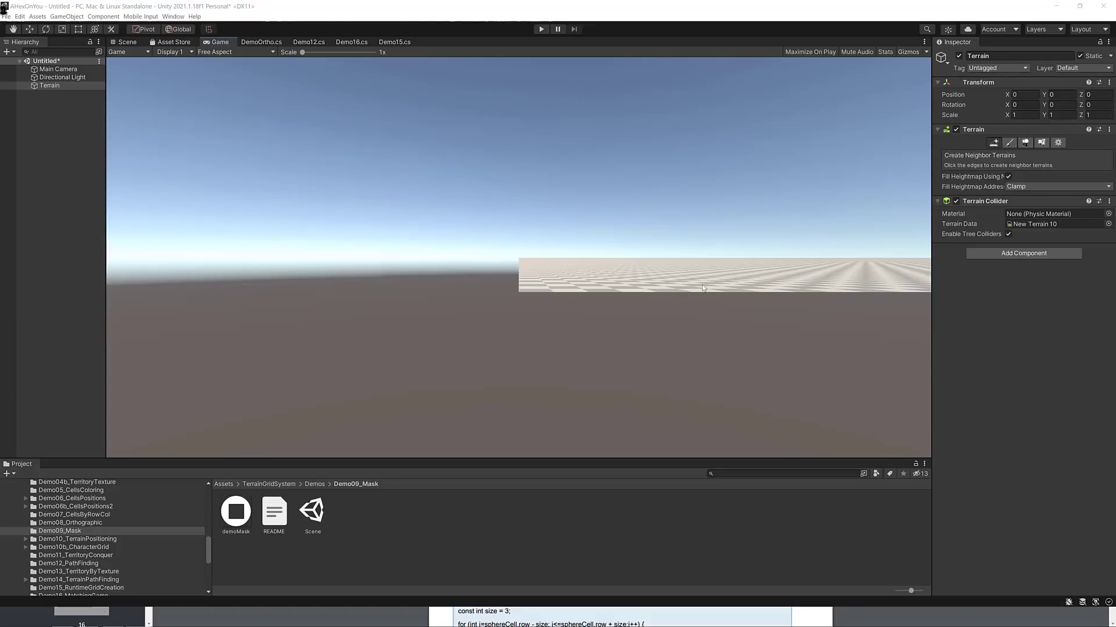
click(699, 277)
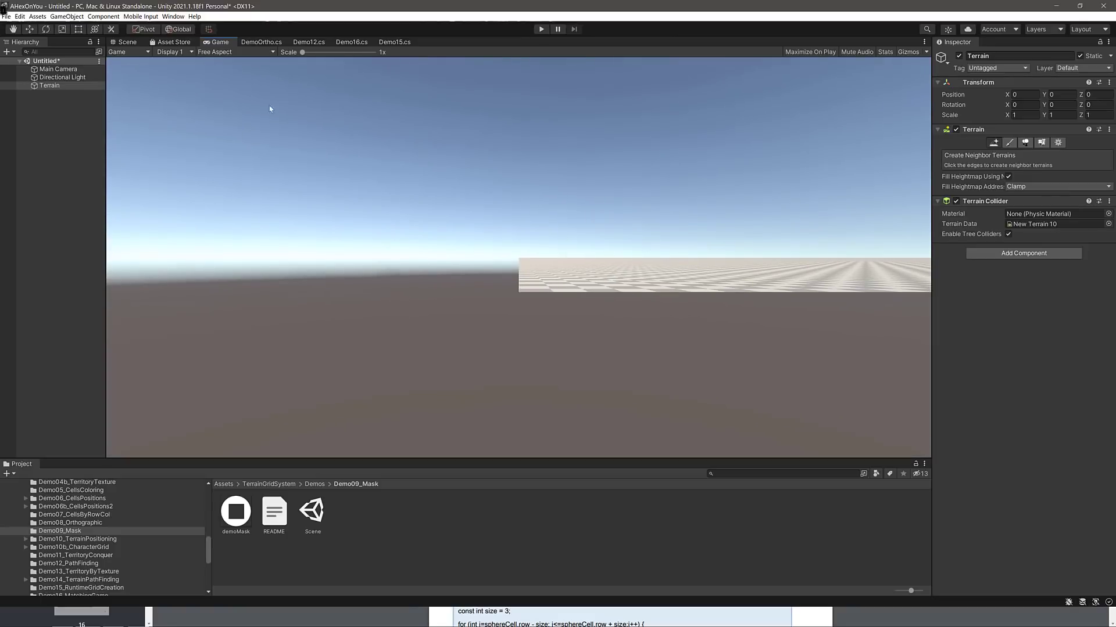
Sculpt gentle hills across the terrain in the Scene view with the Raise or Lower Terrain brush.
click(127, 42)
scroll(647, 226, down, 3)
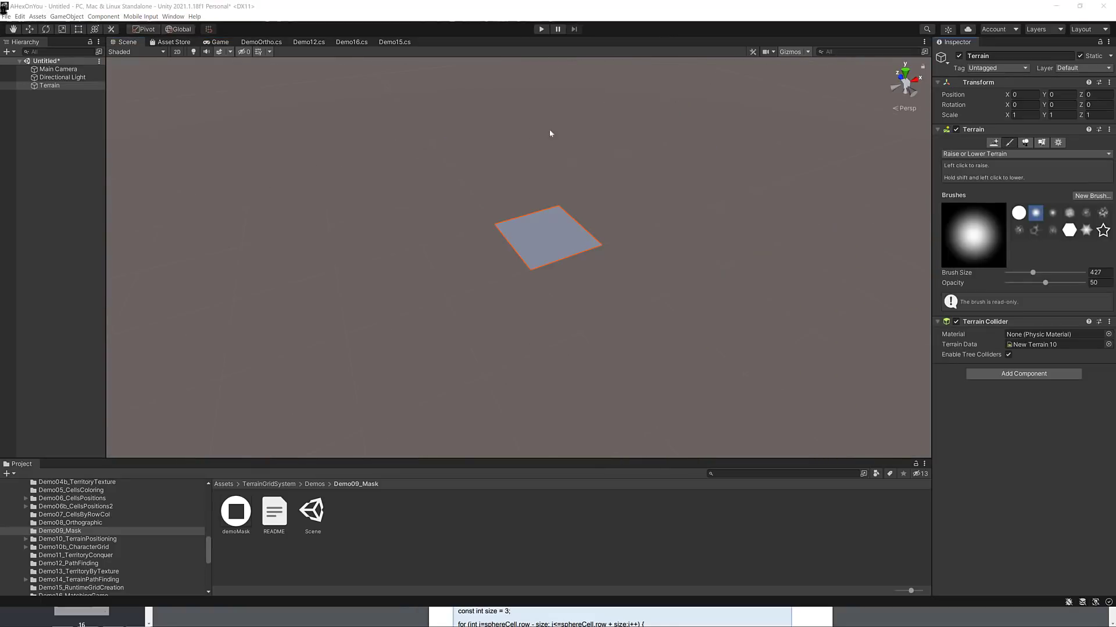
scroll(558, 247, up, 8)
click(545, 246)
click(524, 206)
click(565, 203)
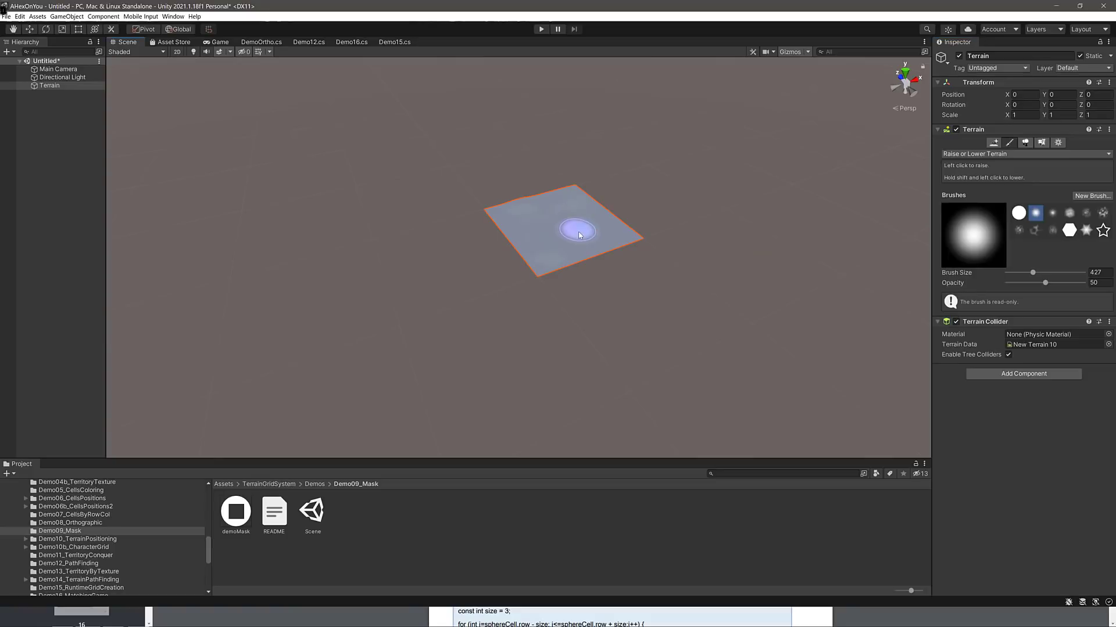
mouse_move(579, 235)
mouse_down()
mouse_move(604, 258)
mouse_move(532, 205)
mouse_move(601, 220)
mouse_move(543, 227)
mouse_up()
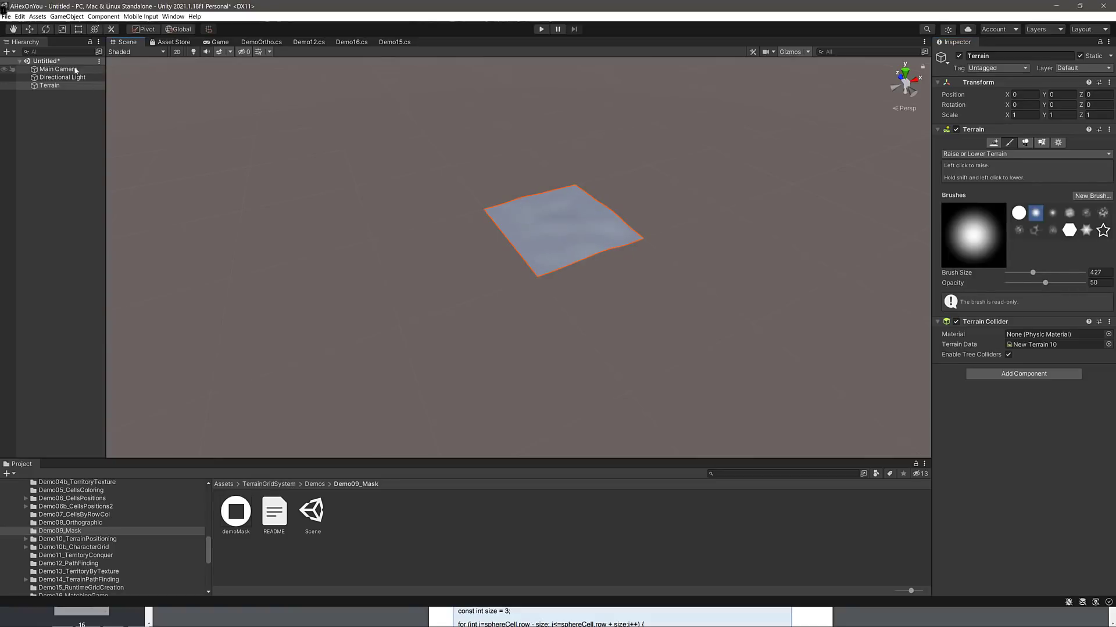
Add a Terrain Grid System object as a child of the Terrain.
right_click(52, 86)
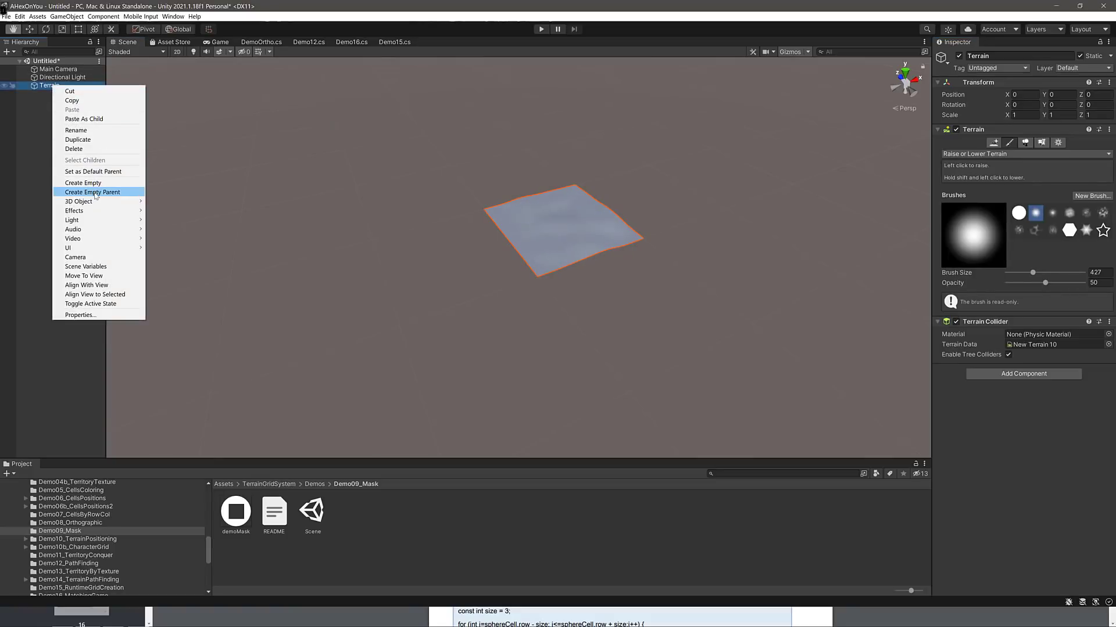
mouse_move(99, 201)
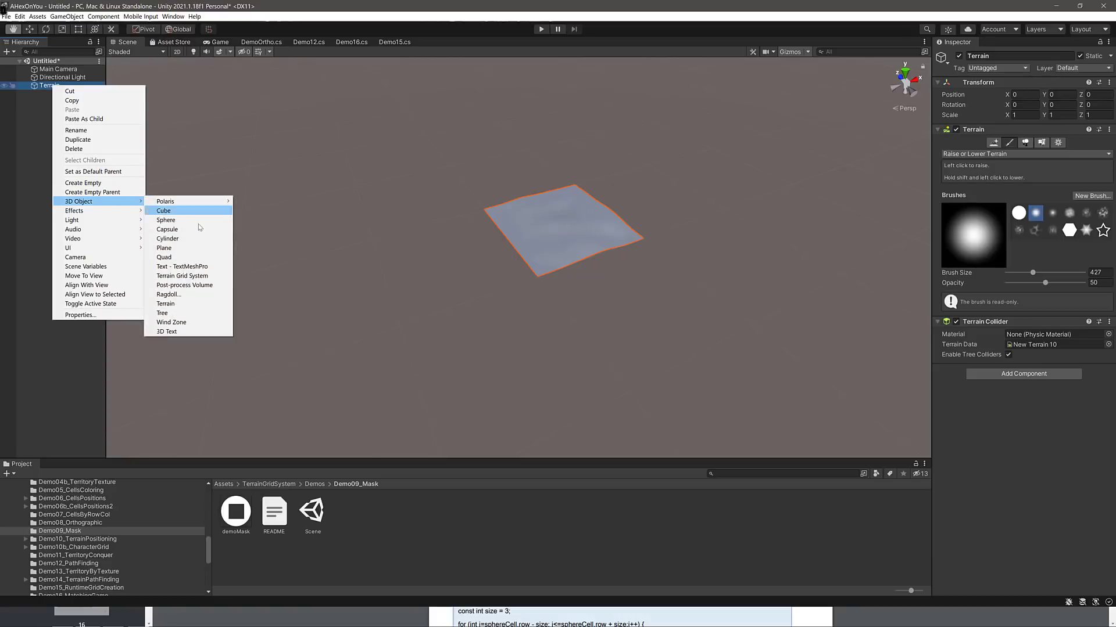
click(196, 276)
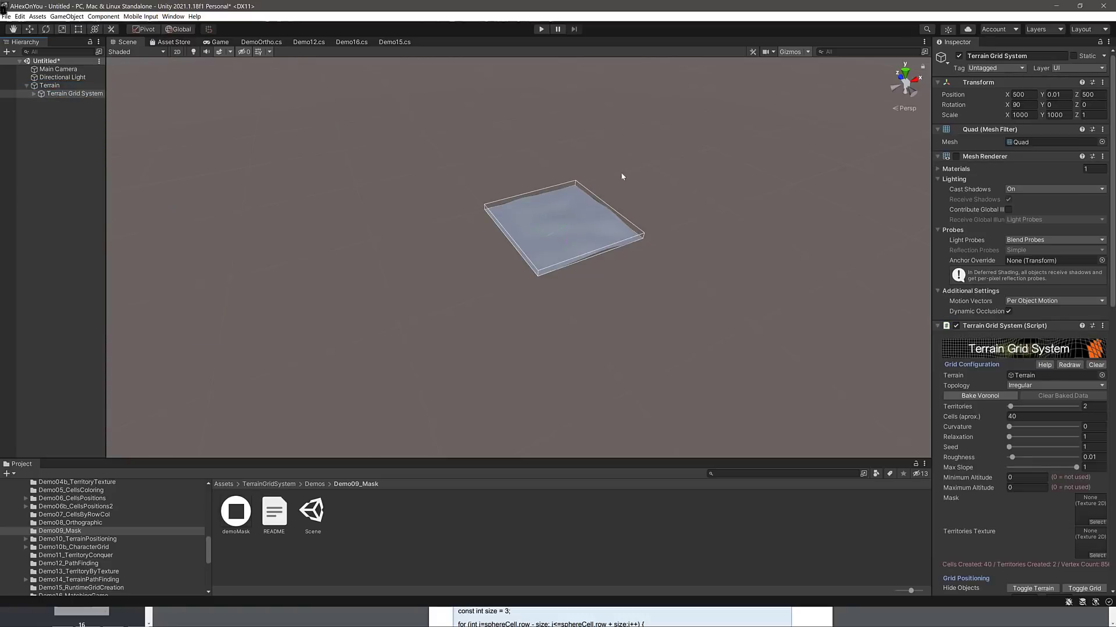
Examine the new grid on the sculpted terrain up close and review its Terrain Grid System settings.
scroll(672, 249, up, 5)
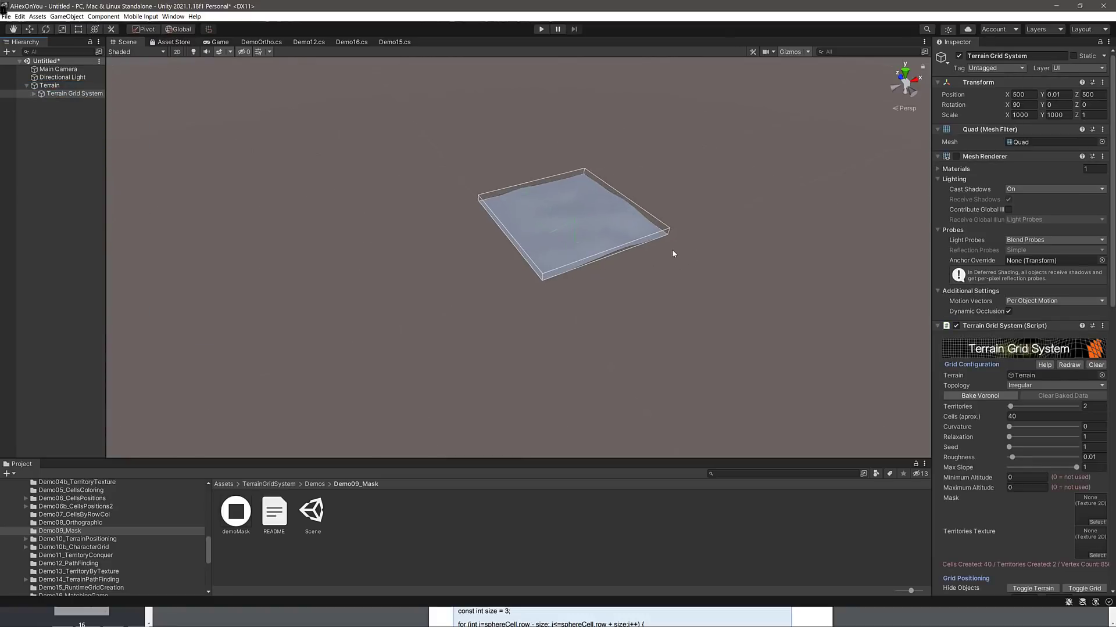
scroll(727, 248, up, 1)
middle_drag(726, 248, 625, 308)
scroll(624, 308, up, 6)
scroll(1031, 418, down, 15)
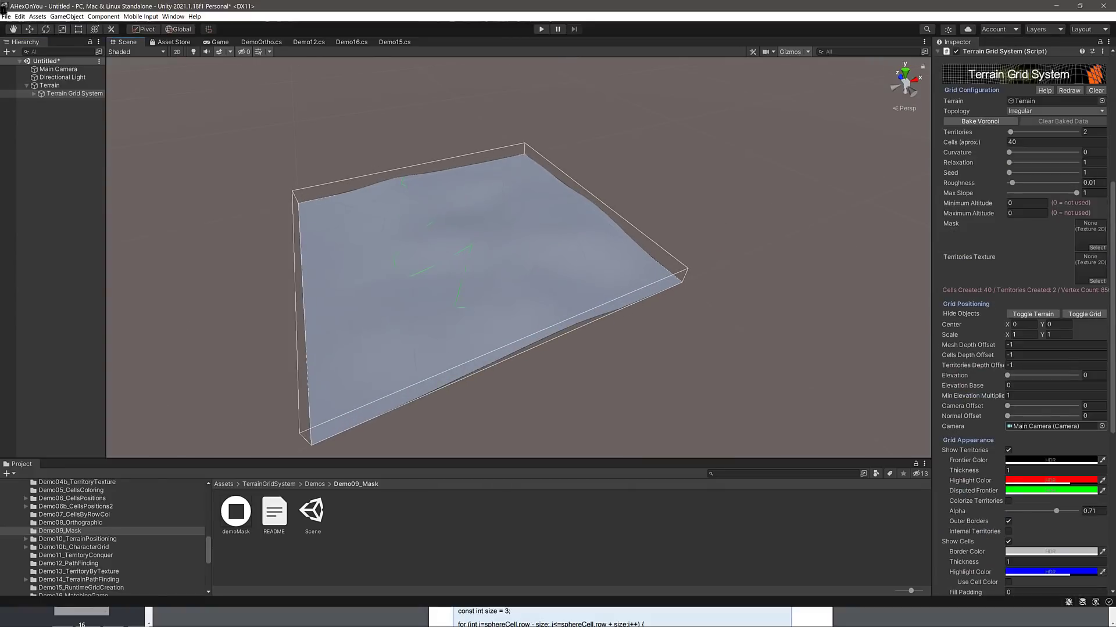
scroll(1020, 393, down, 3)
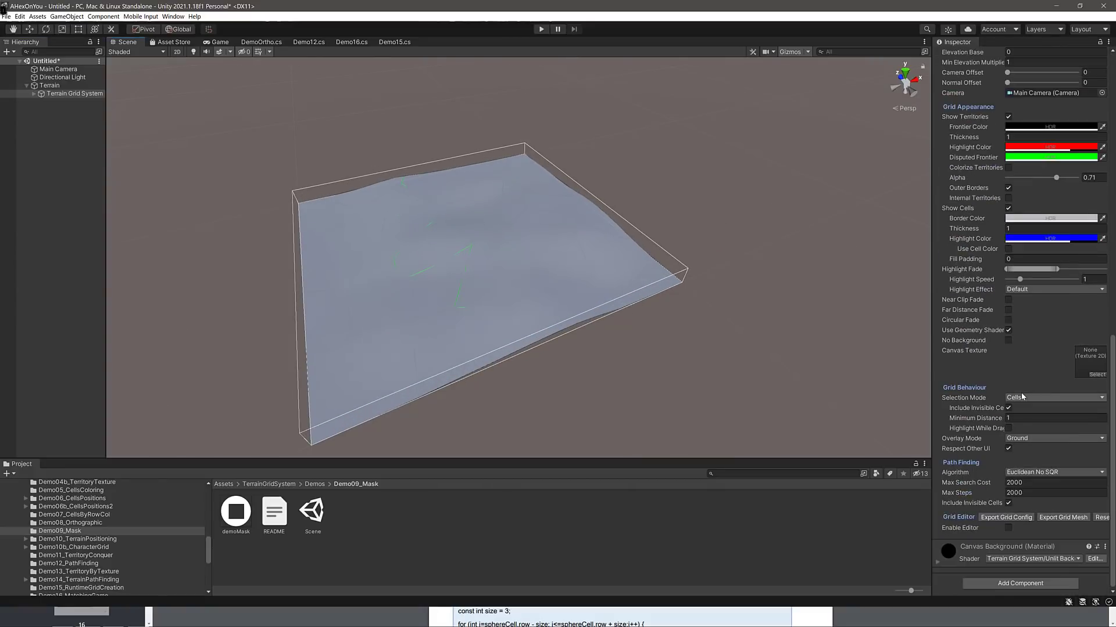
scroll(987, 418, up, 10)
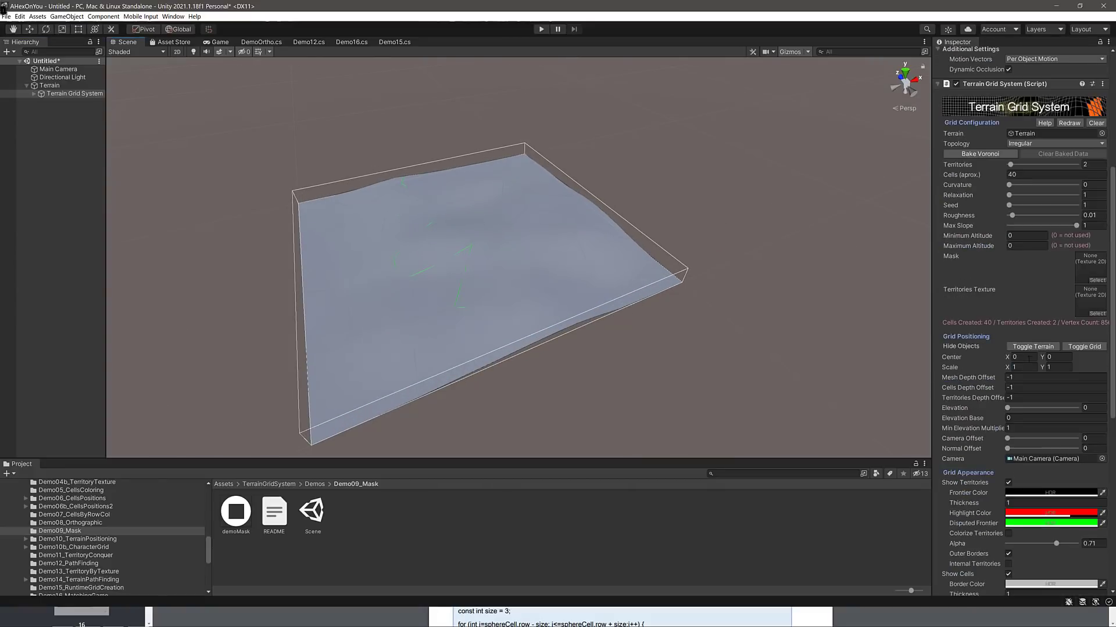
Toggle the terrain's visibility from the Terrain Grid System settings to inspect the grid with and without the terrain surface.
click(1051, 347)
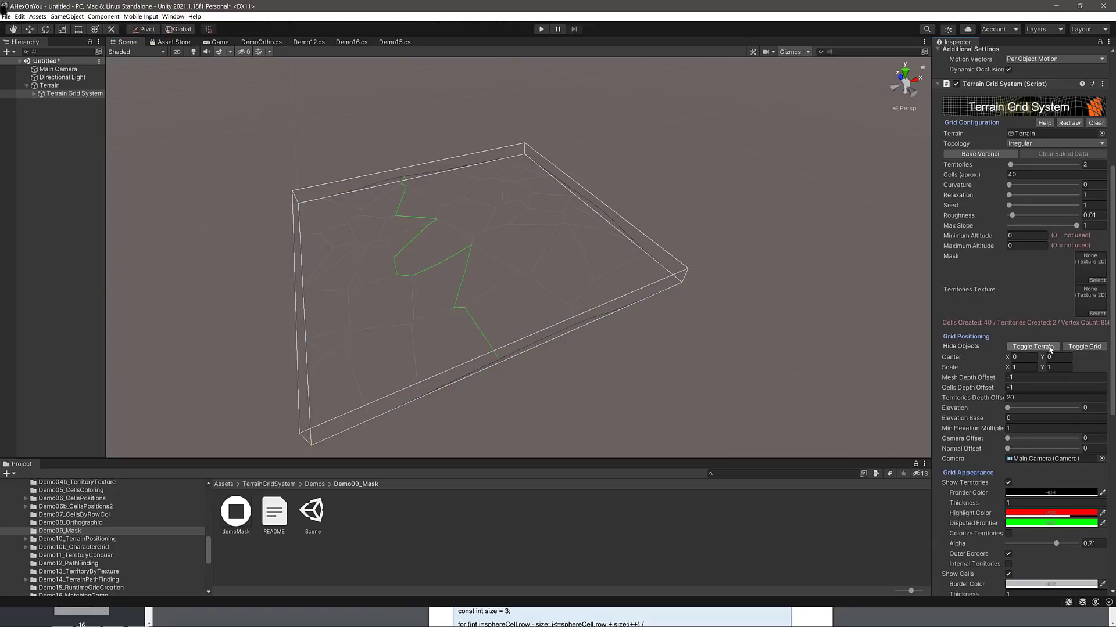
click(1051, 347)
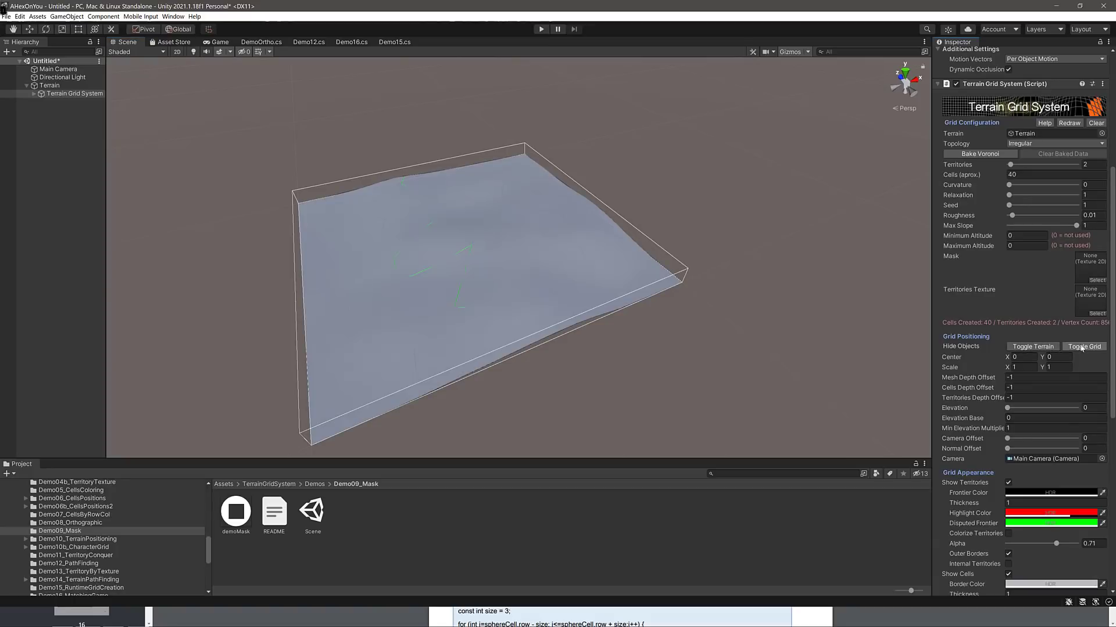
click(1051, 347)
Switch to the DocumentationTGS.pdf manual and read the examples for using Terrain Grid System from scripting.
key(alt+Tab)
key(Tab)
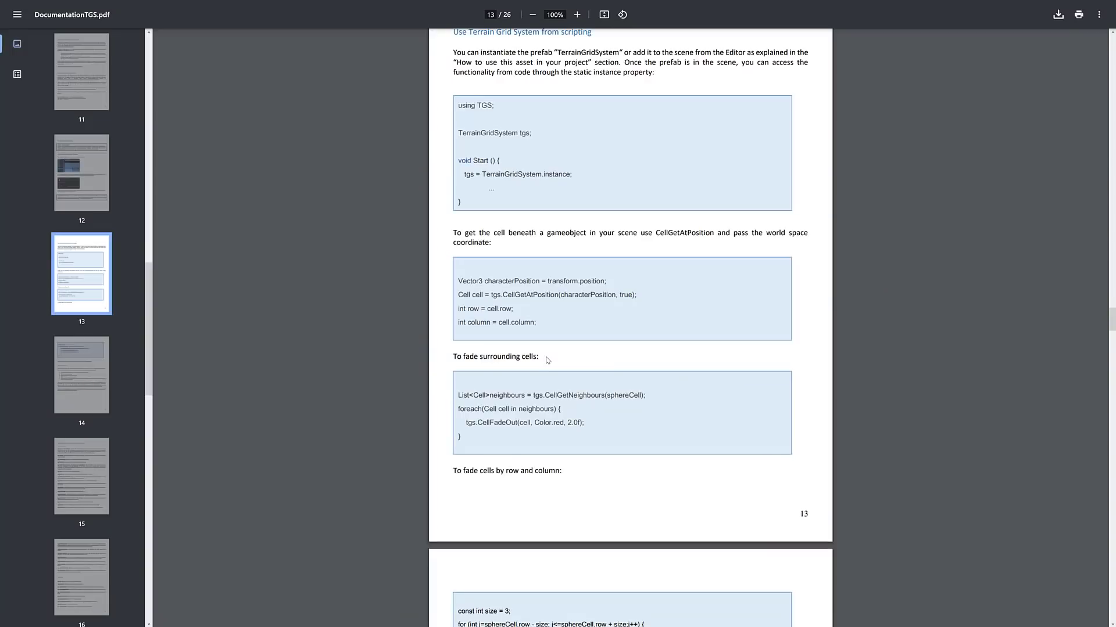
Switch to the Unity Asset Store bundle page and review the assets offered in the $25, $35 and $45 tiers.
key(alt+Tab)
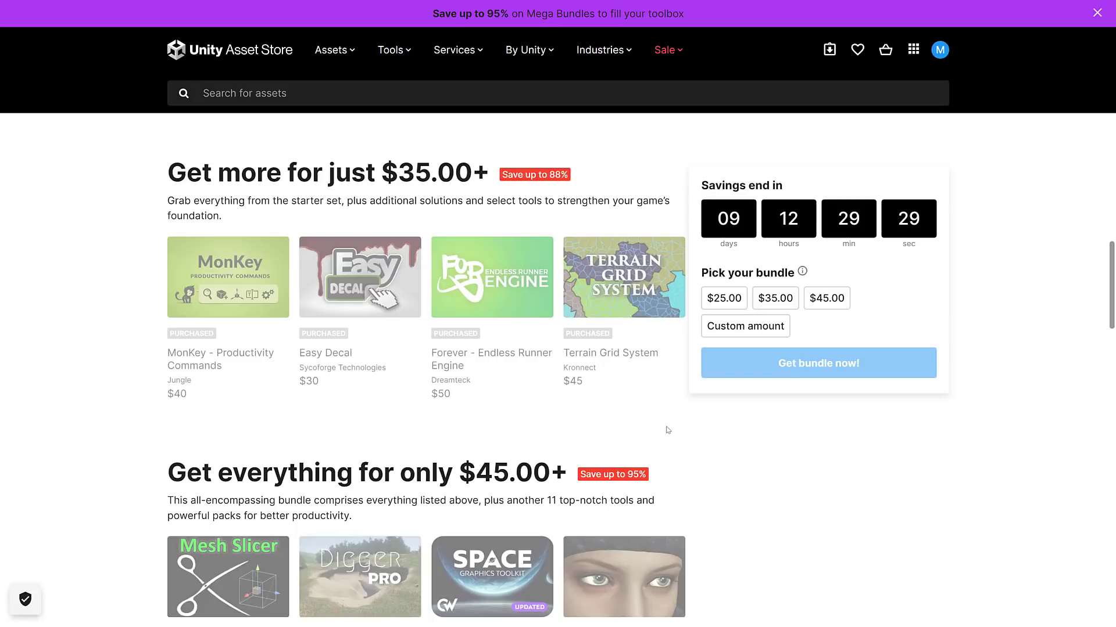
scroll(669, 429, up, 6)
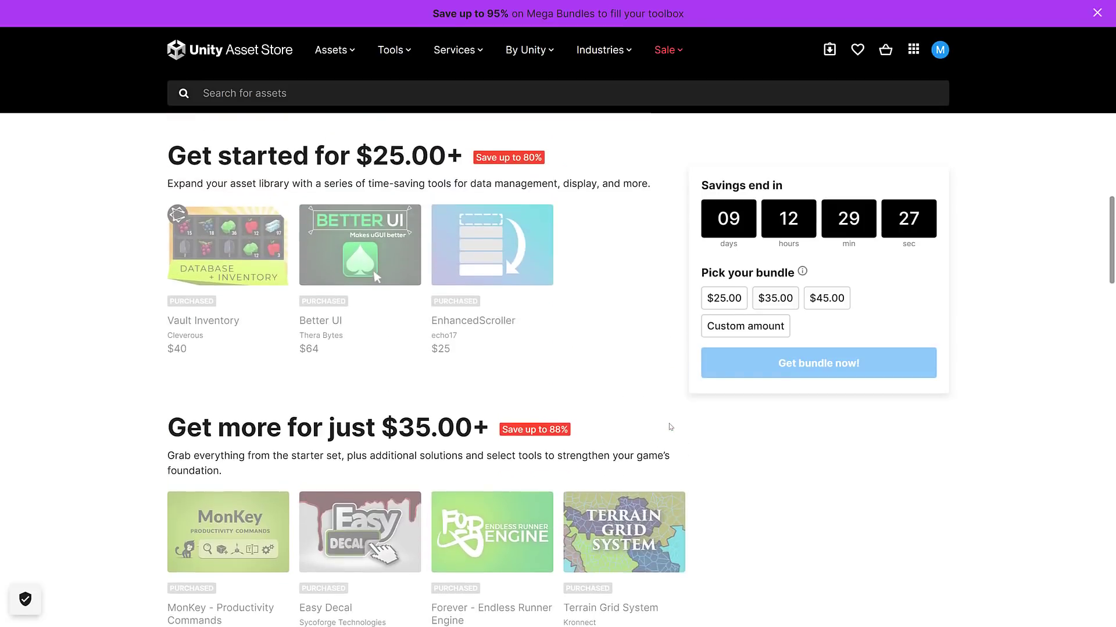
scroll(671, 427, down, 4)
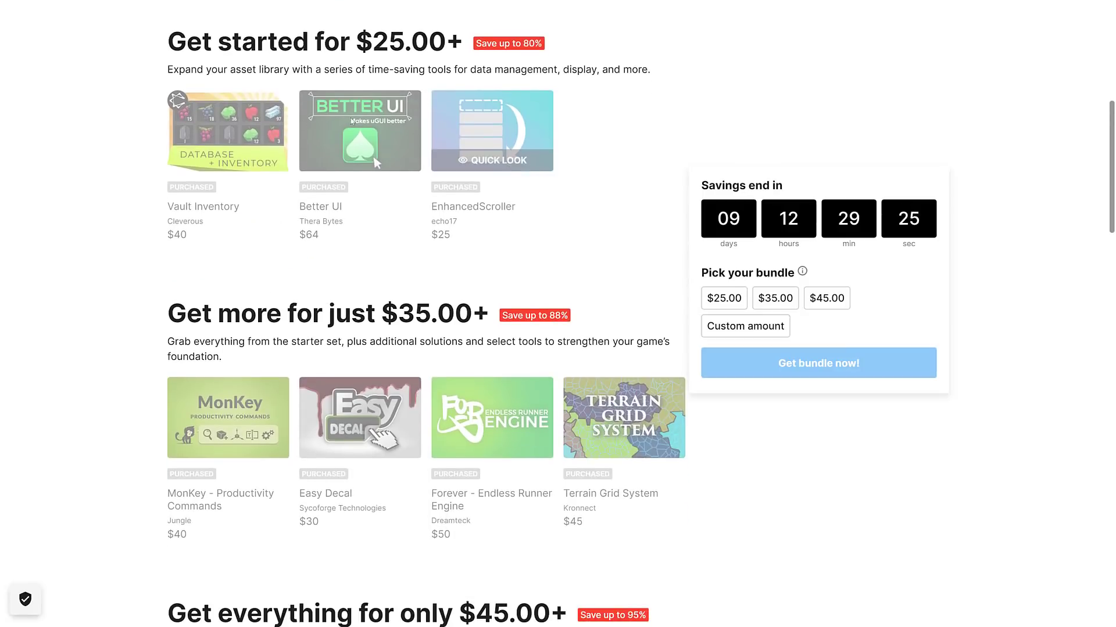
scroll(513, 260, down, 4)
mouse_move(367, 240)
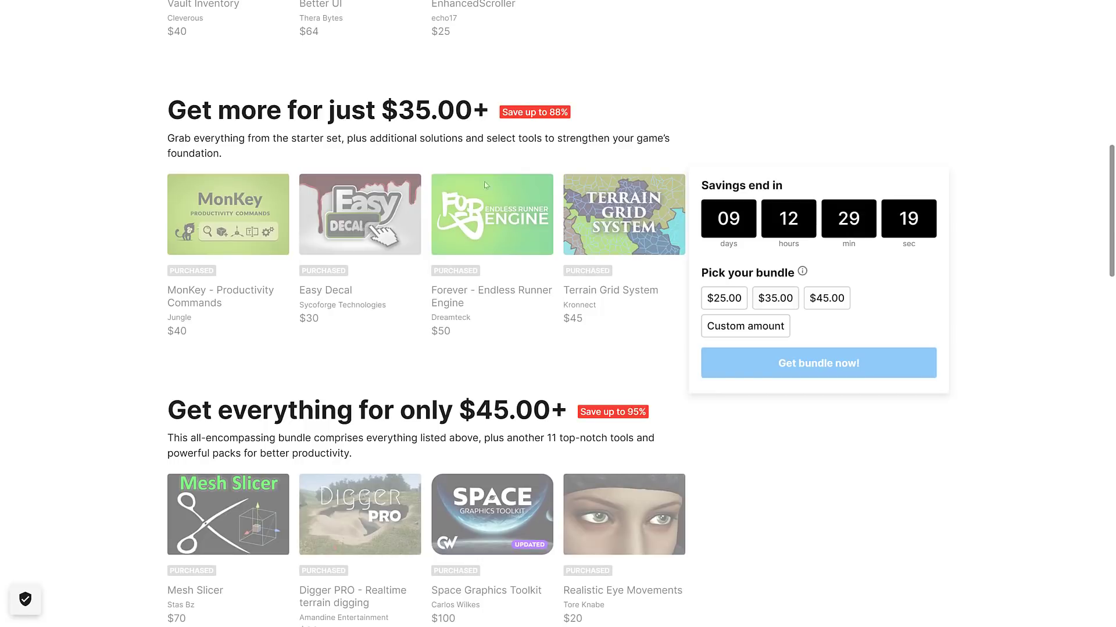
mouse_move(475, 209)
scroll(507, 264, down, 7)
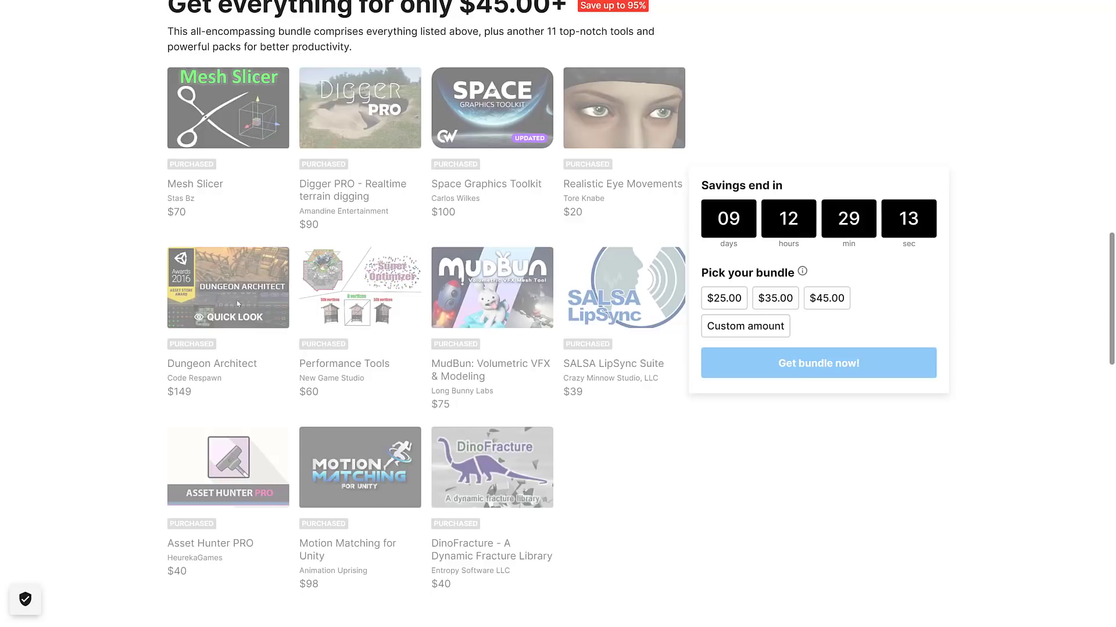
Open the Terrain Grid System asset page from the $35.00+ tier of the bundle.
scroll(221, 328, up, 1)
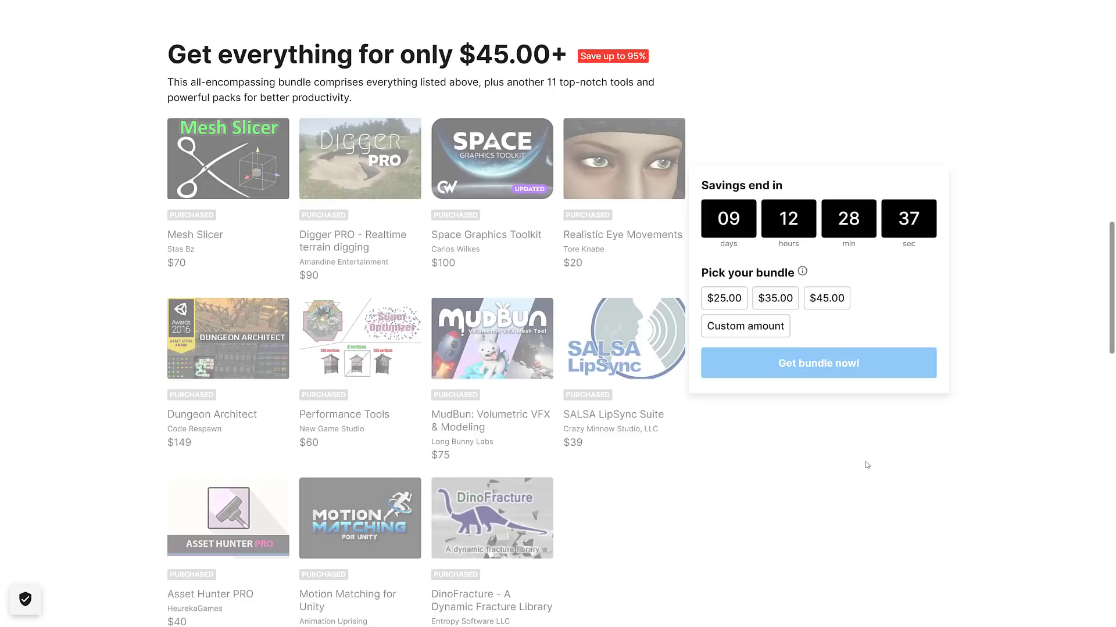
scroll(868, 456, up, 5)
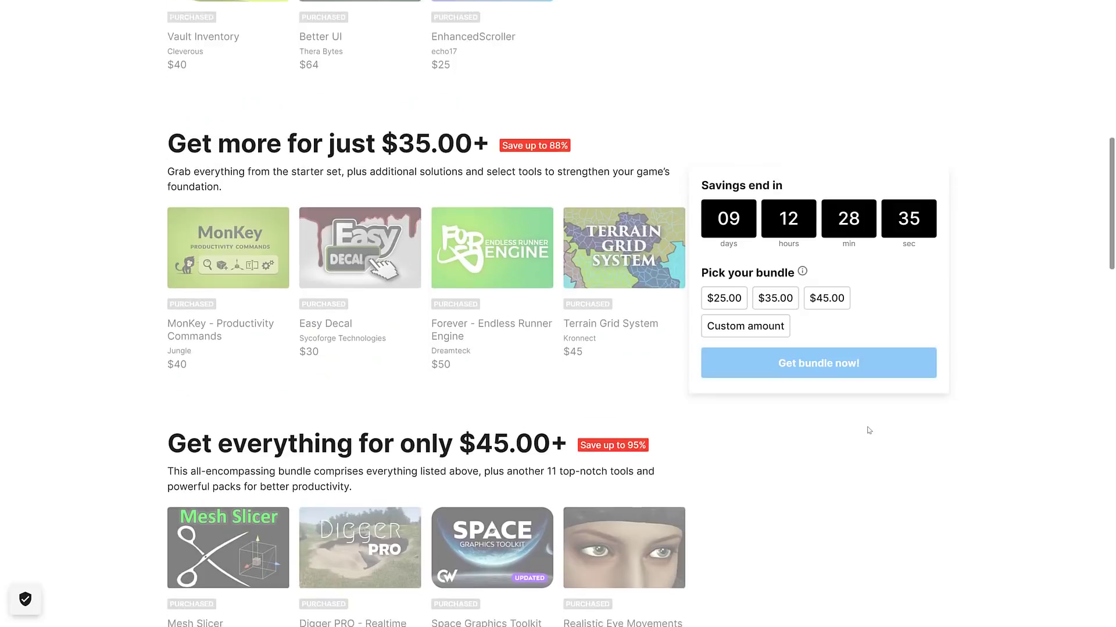
click(604, 256)
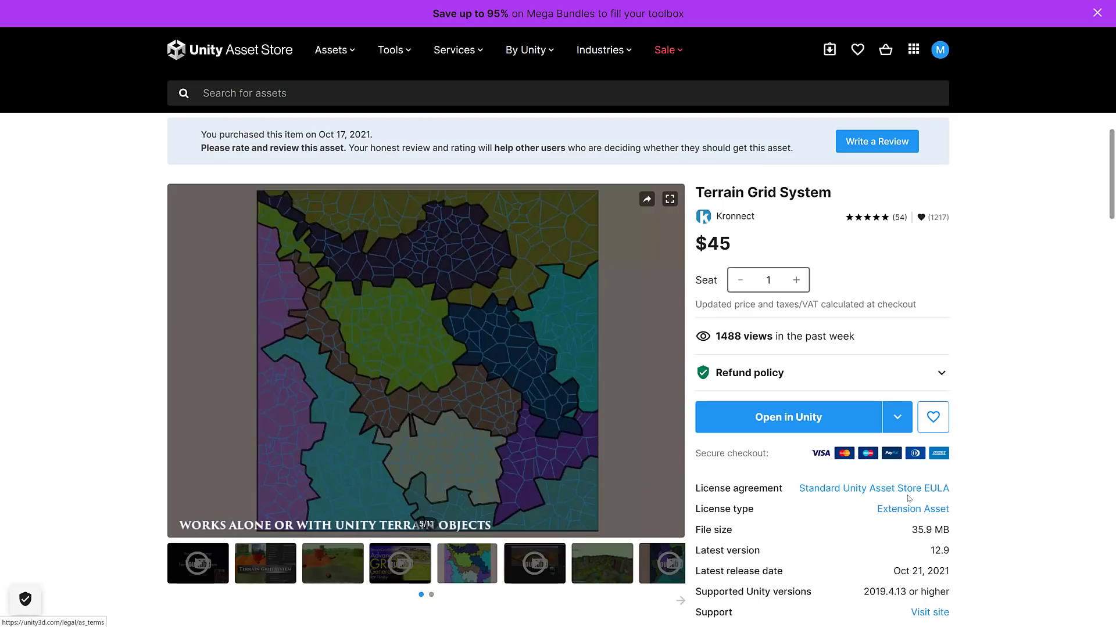